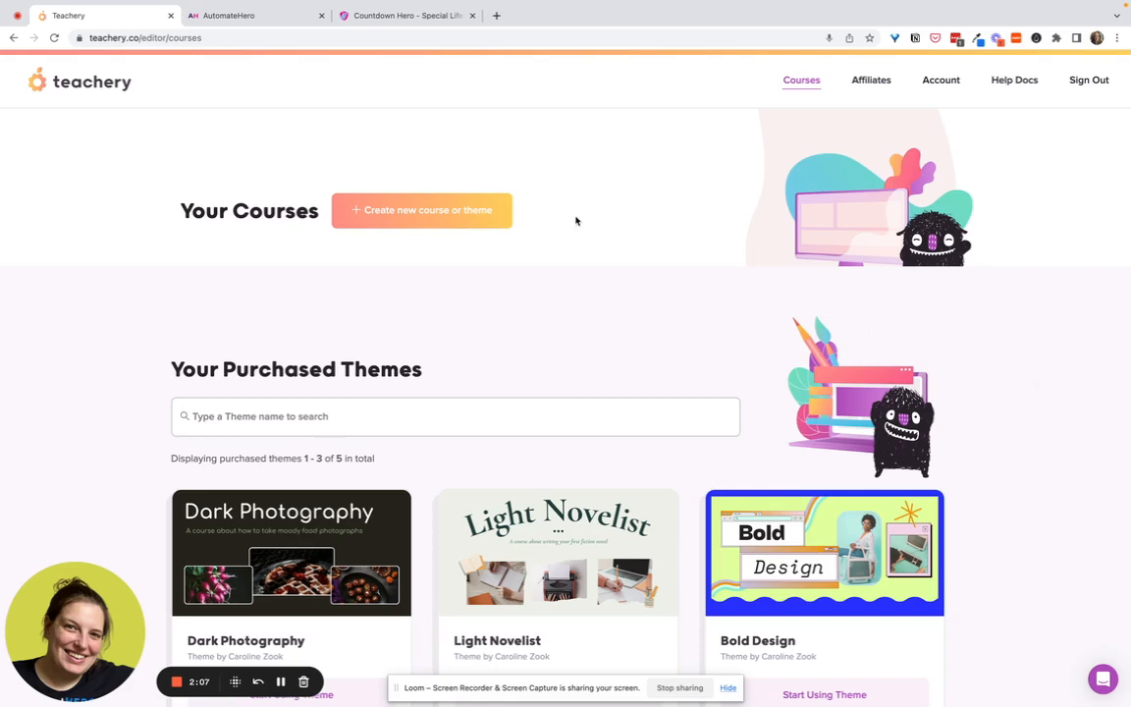
- Review the Countdown Hero sales page, examining its email platform integrations and the option of using it without integration
{"action": "left_click", "coordinate": [353, 16]}
{"action": "scroll", "coordinate": [429, 242], "scroll_direction": "down", "scroll_amount": 20}
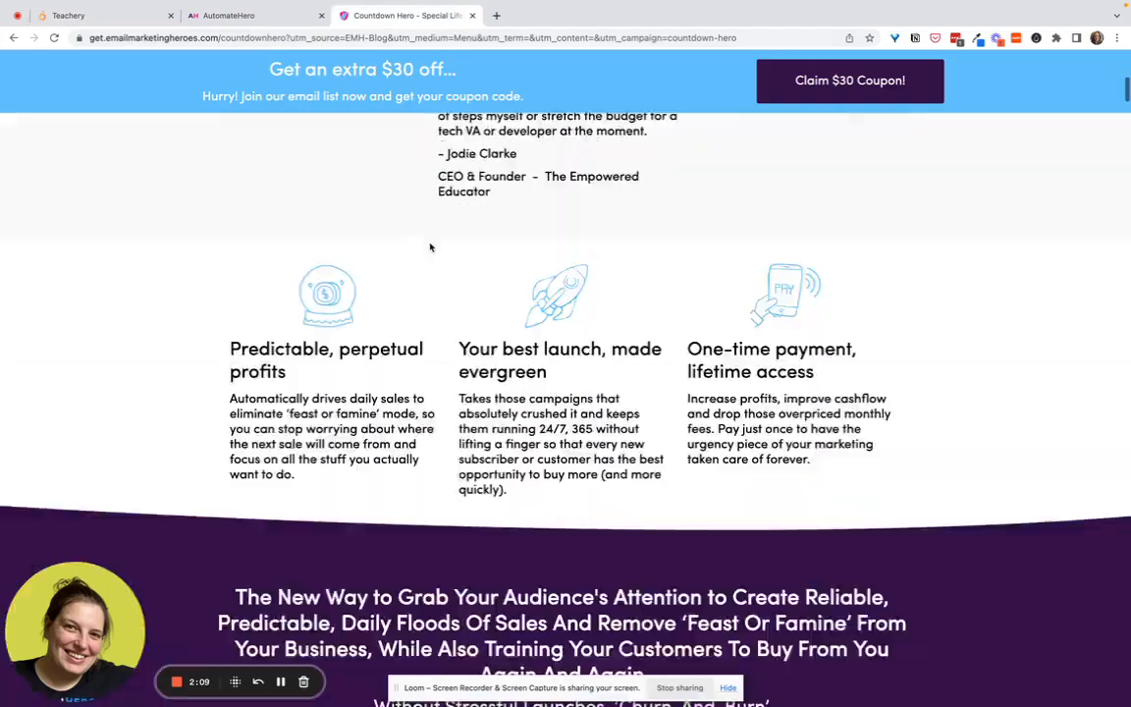
{"action": "scroll", "coordinate": [429, 246], "scroll_direction": "down", "scroll_amount": 18}
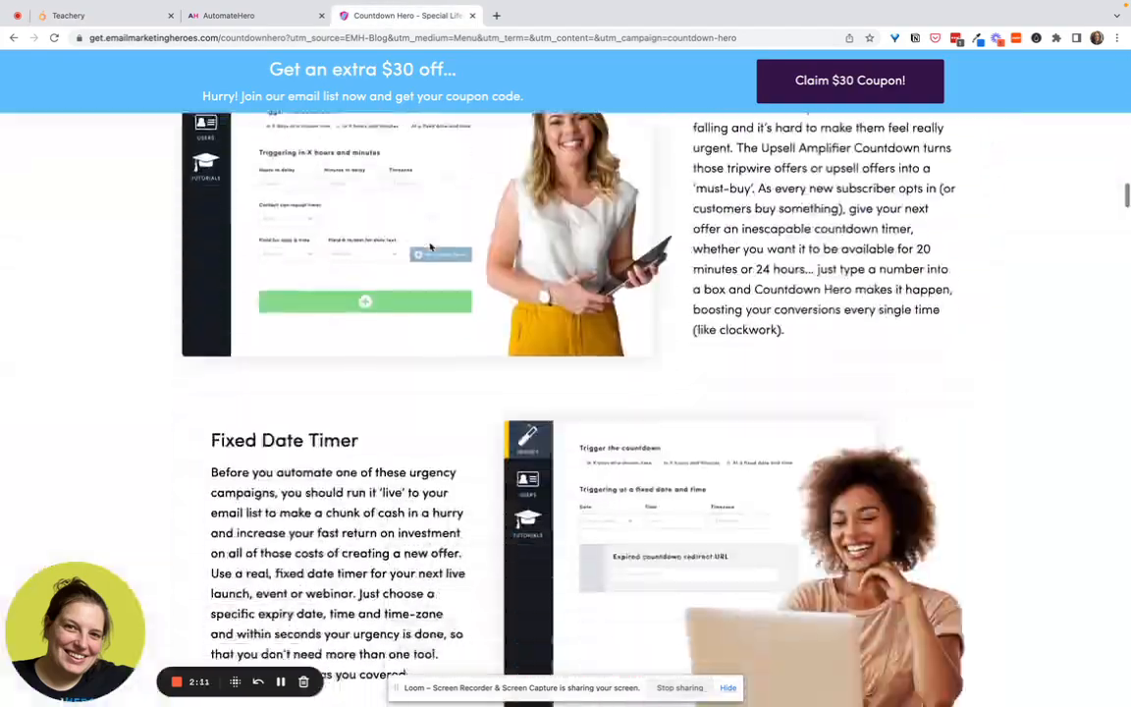
{"action": "scroll", "coordinate": [429, 247], "scroll_direction": "down", "scroll_amount": 8}
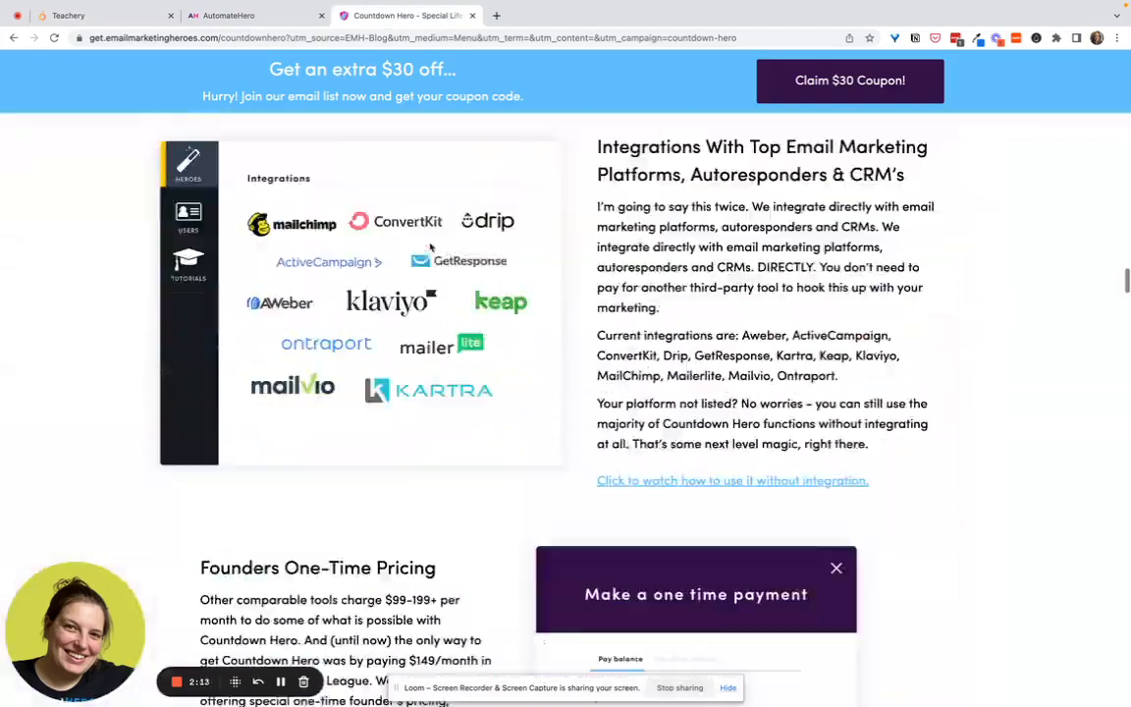
{"action": "scroll", "coordinate": [430, 246], "scroll_direction": "up", "scroll_amount": 3}
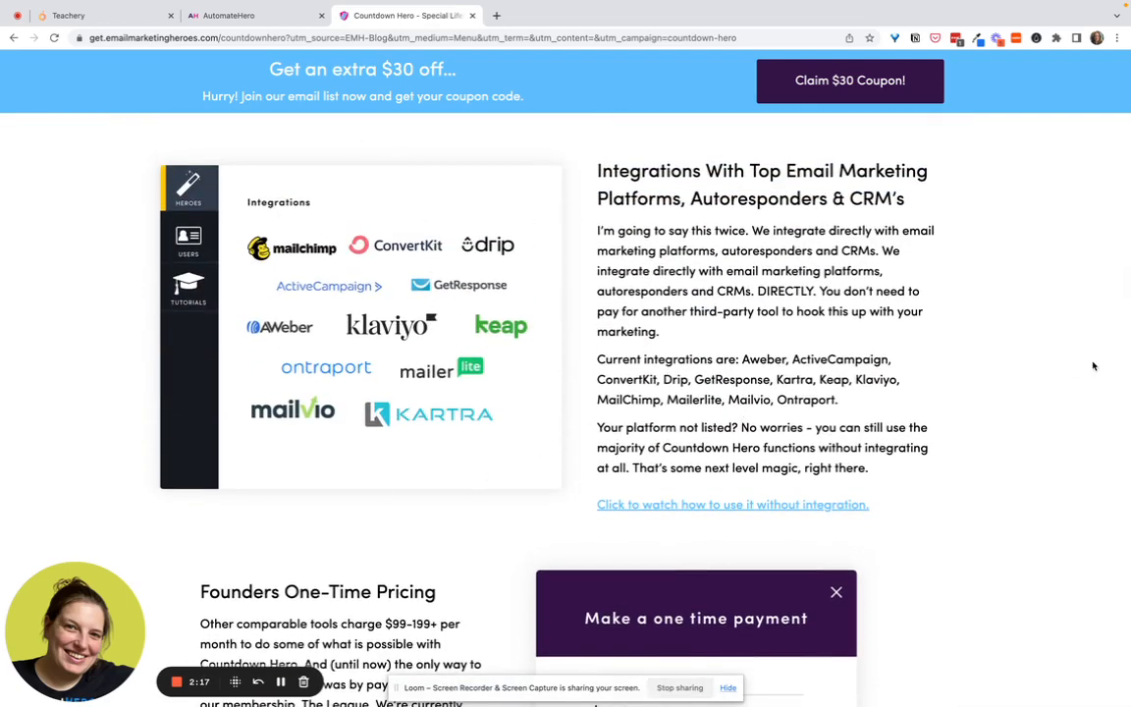
{"action": "left_click_drag", "start_coordinate": [594, 428], "coordinate": [787, 413]}
{"action": "left_click", "coordinate": [677, 428]}
- Switch to Teachery and start a new course named "Example course with deadline"
{"action": "left_click", "coordinate": [129, 20]}
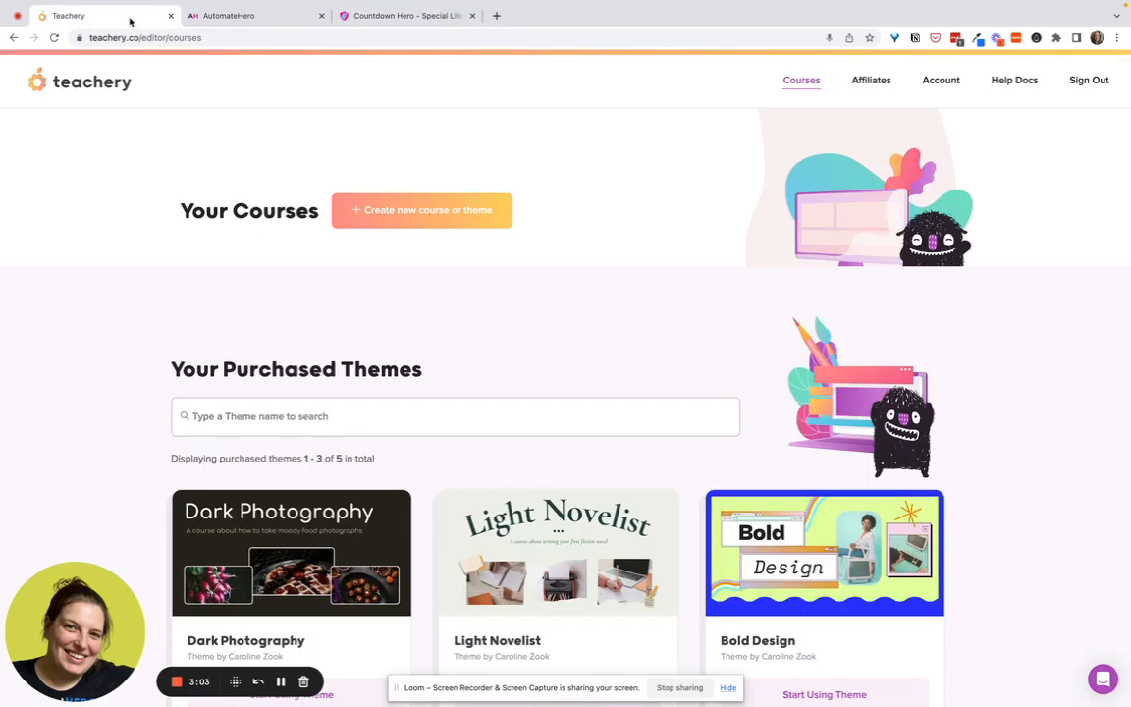
{"action": "left_click", "coordinate": [412, 212]}
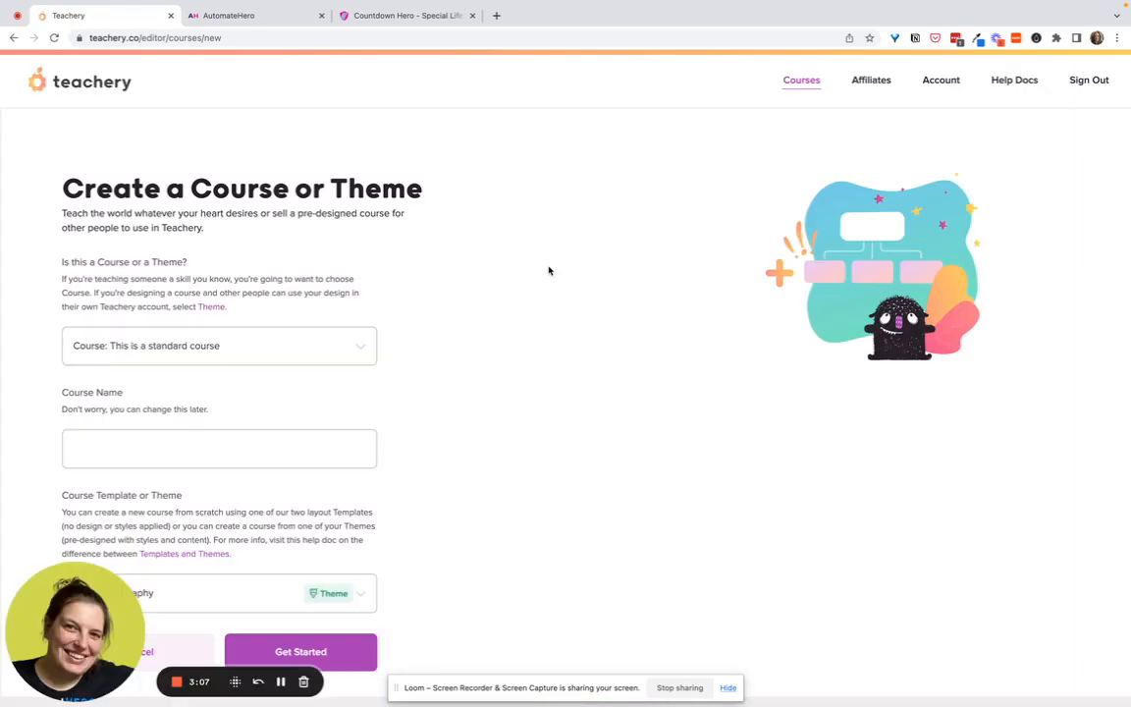
{"action": "left_click", "coordinate": [237, 451]}
{"action": "type", "text": "Exam"}
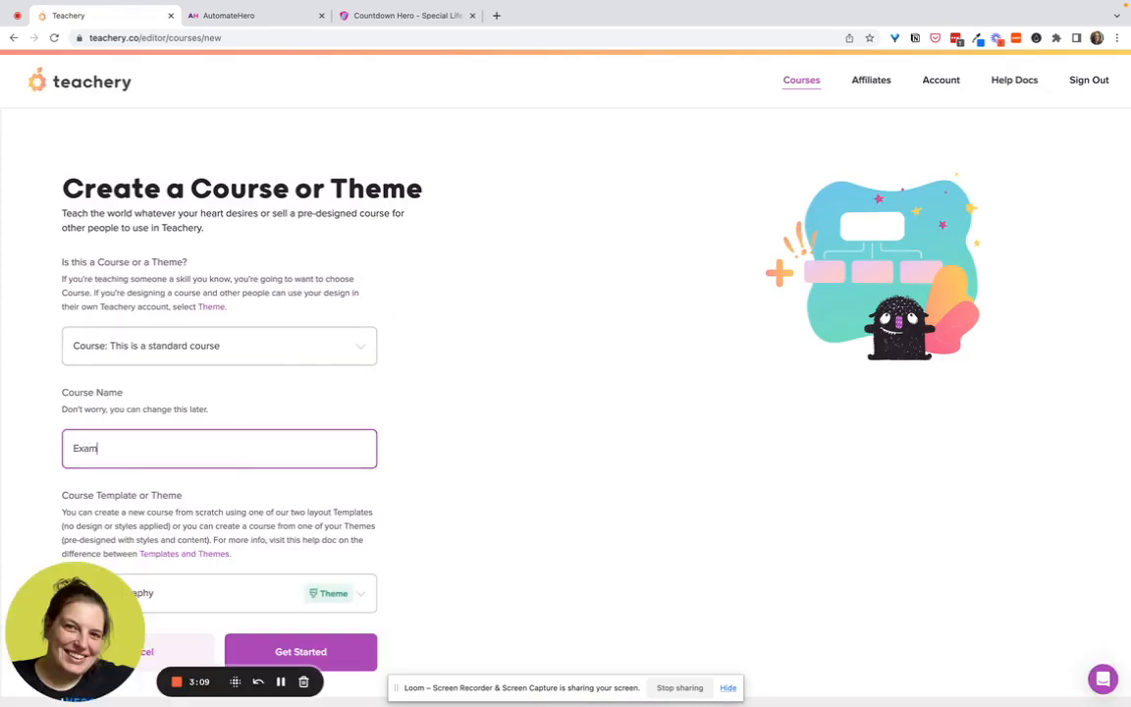
{"action": "type", "text": "ple course with deadline"}
{"action": "scroll", "coordinate": [237, 455], "scroll_direction": "down", "scroll_amount": 1}
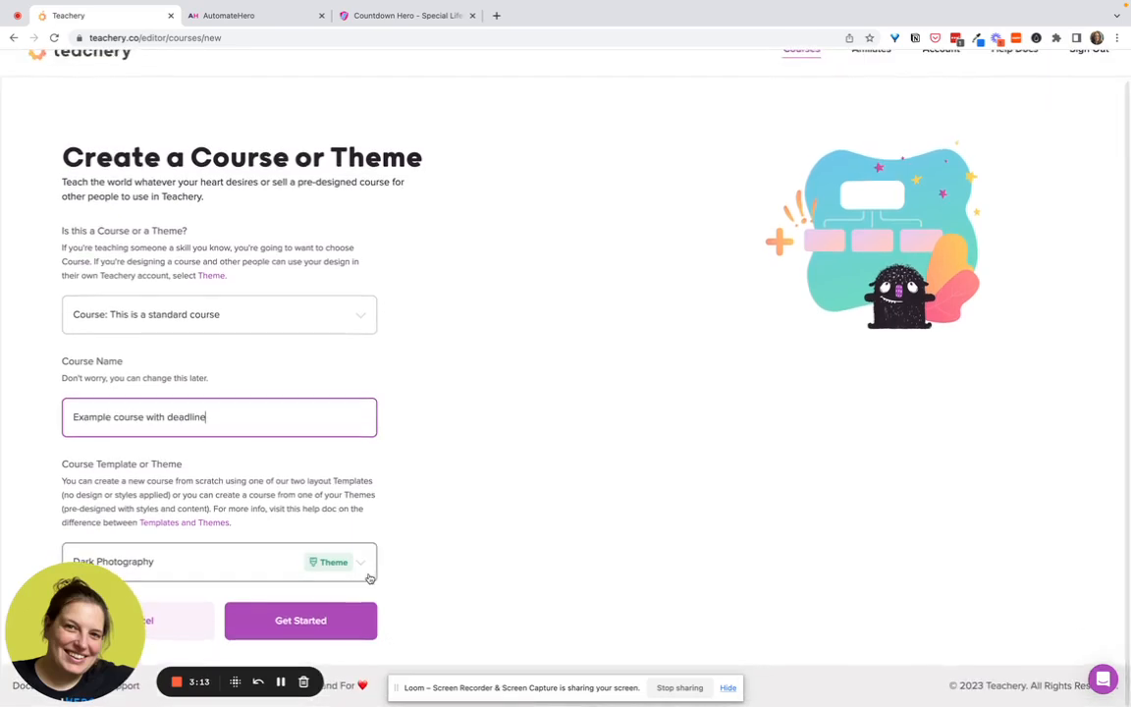
- Base the new course on the Minimal Template and create it
{"action": "left_click", "coordinate": [362, 569]}
{"action": "scroll", "coordinate": [341, 523], "scroll_direction": "down", "scroll_amount": 3}
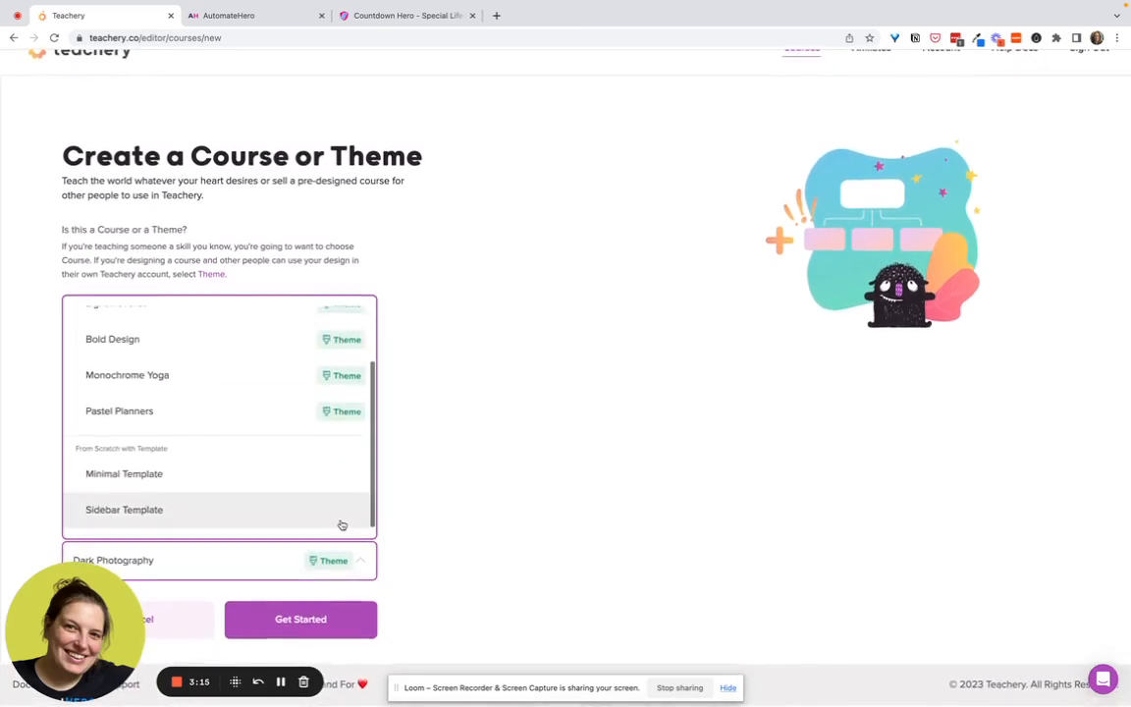
{"action": "left_click", "coordinate": [310, 485]}
{"action": "left_click", "coordinate": [301, 621]}
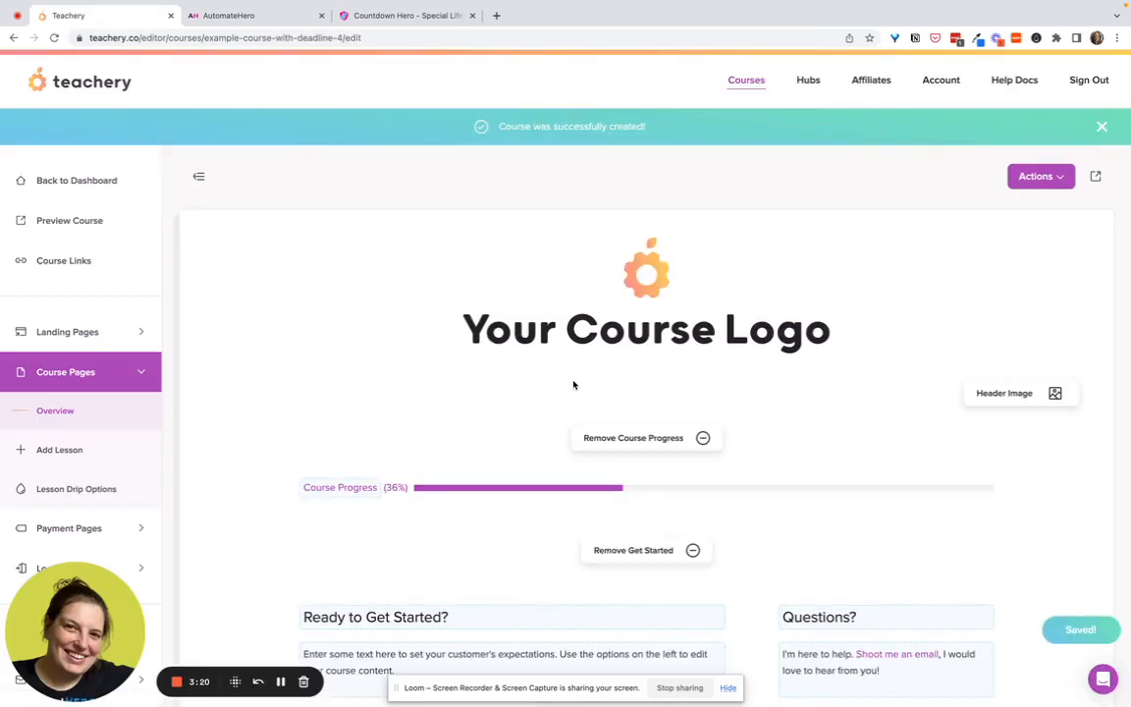
- Start a new payment page for the course and name it "$27 before deadline"
{"action": "left_click_drag", "start_coordinate": [60, 606], "coordinate": [830, 587]}
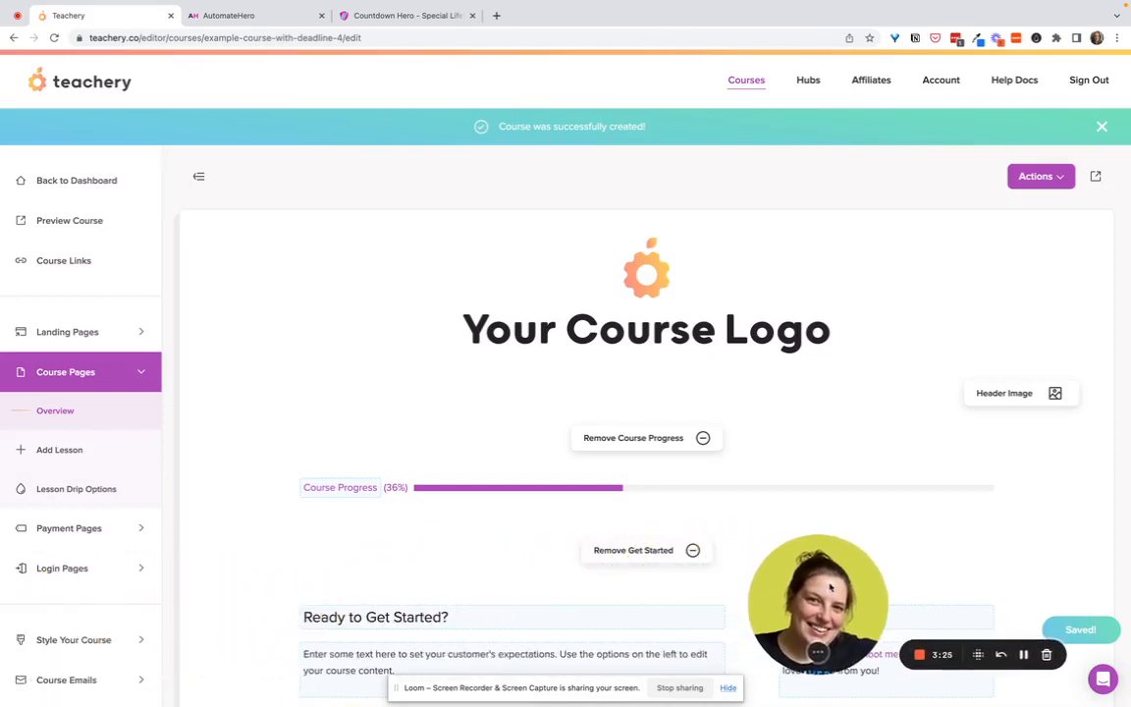
{"action": "left_click", "coordinate": [134, 530]}
{"action": "left_click", "coordinate": [80, 451]}
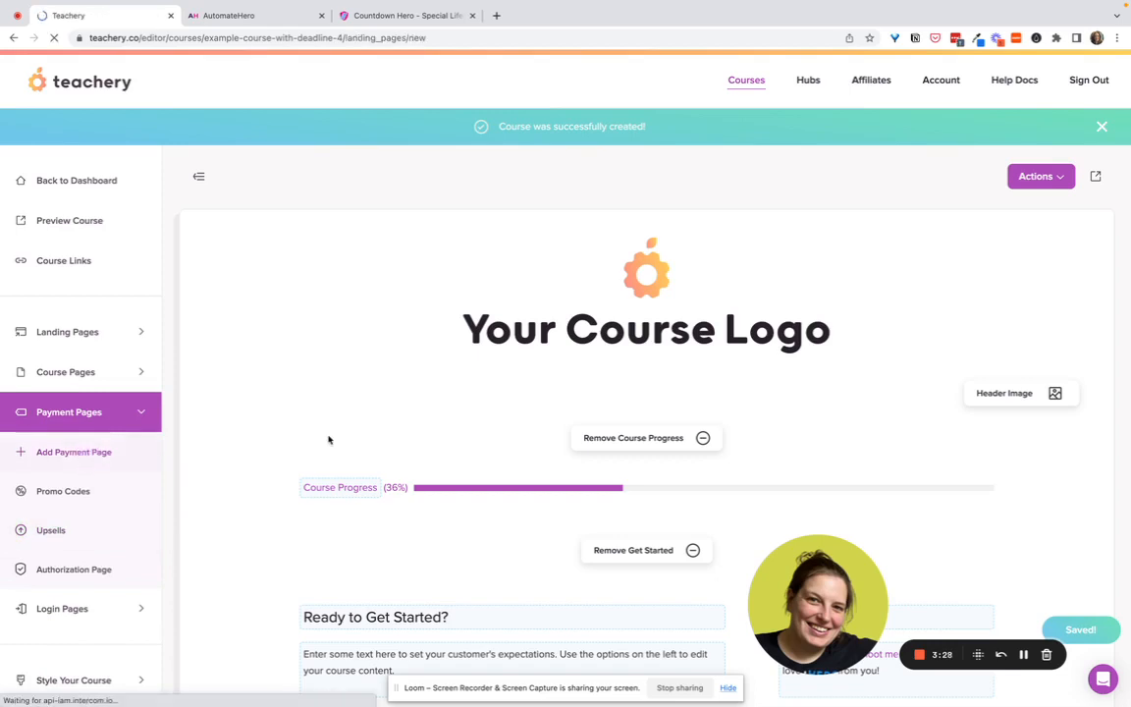
{"action": "left_click", "coordinate": [388, 321]}
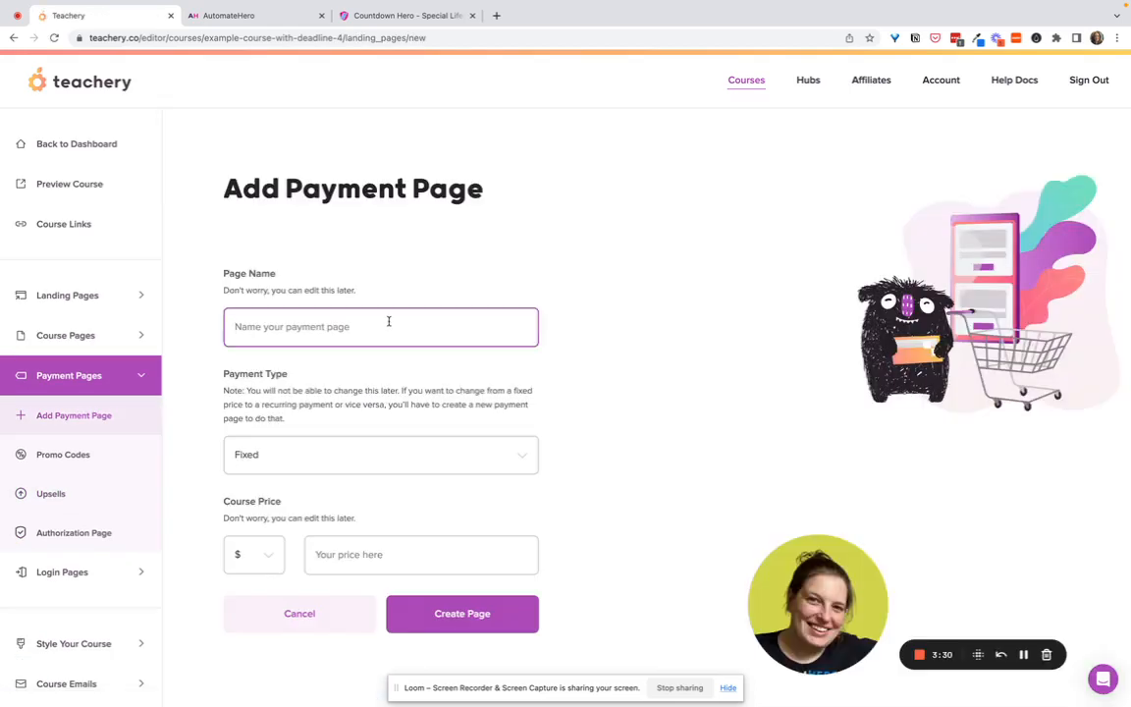
{"action": "type", "text": "$27 before dealinde"}
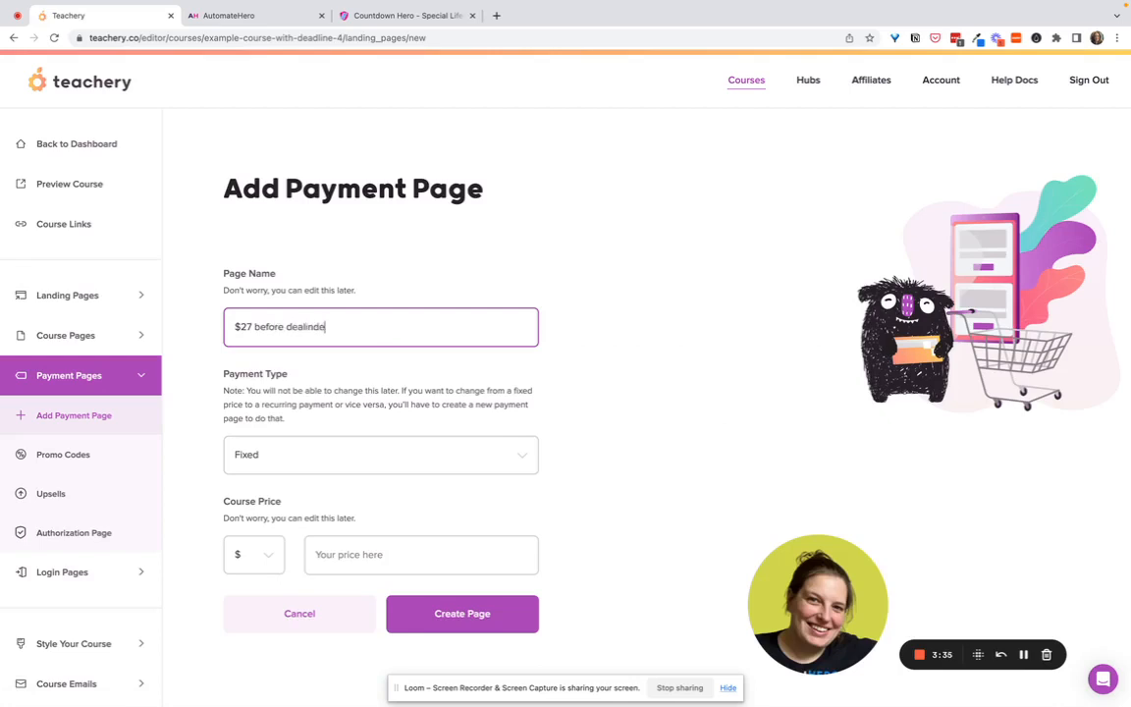
{"action": "key", "text": "BackSpace"}
{"action": "key", "text": "BackSpace"}
{"action": "key", "text": "BackSpace"}
{"action": "key", "text": "BackSpace"}
{"action": "key", "text": "BackSpace"}
{"action": "type", "text": "dline"}
- Set the payment page's course price to $27 and create the page
{"action": "left_click", "coordinate": [356, 549]}
{"action": "type", "text": "27"}
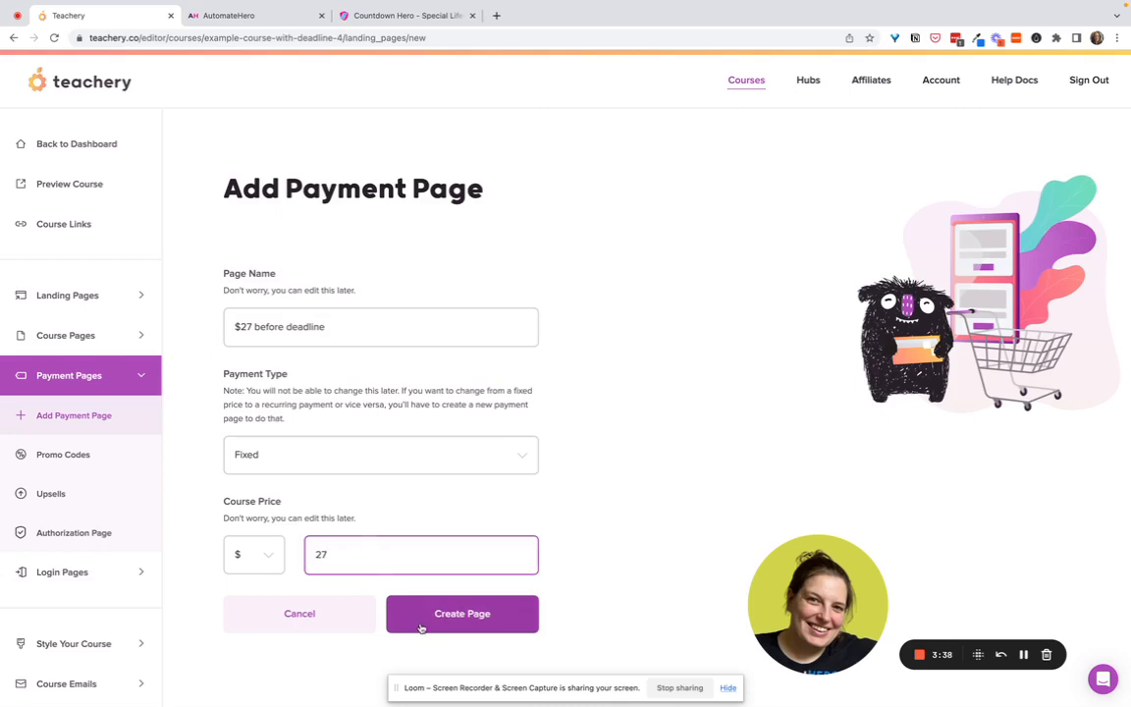
{"action": "left_click", "coordinate": [429, 611]}
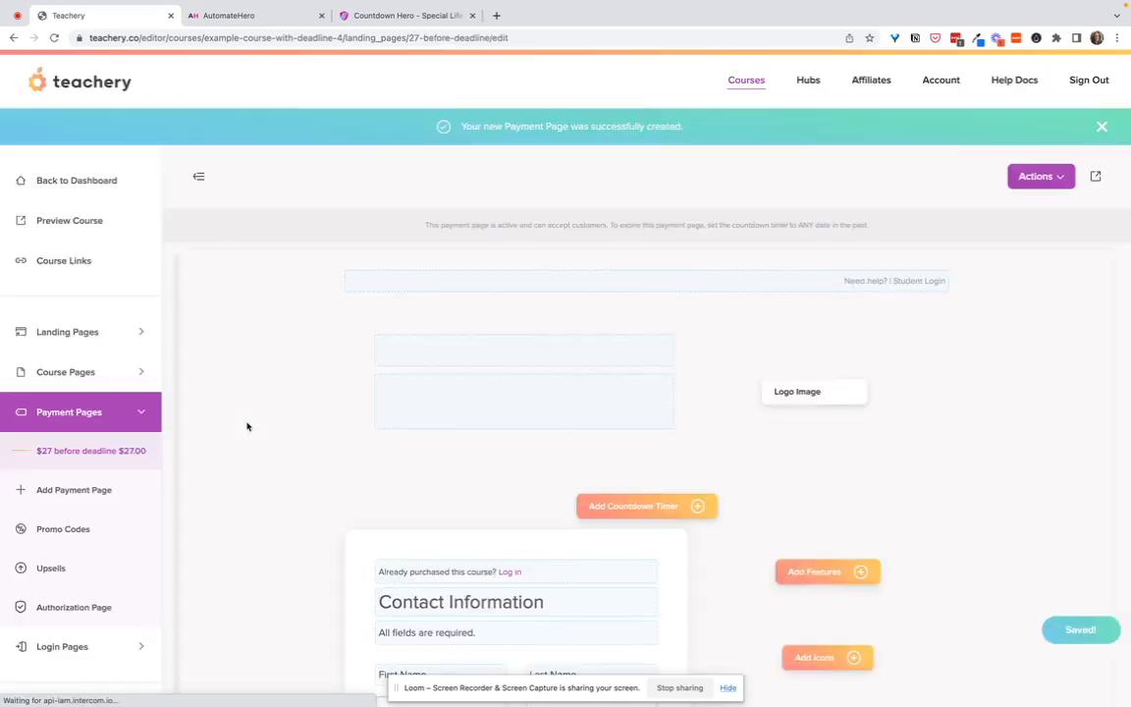
{"action": "scroll", "coordinate": [536, 398], "scroll_direction": "down", "scroll_amount": 3}
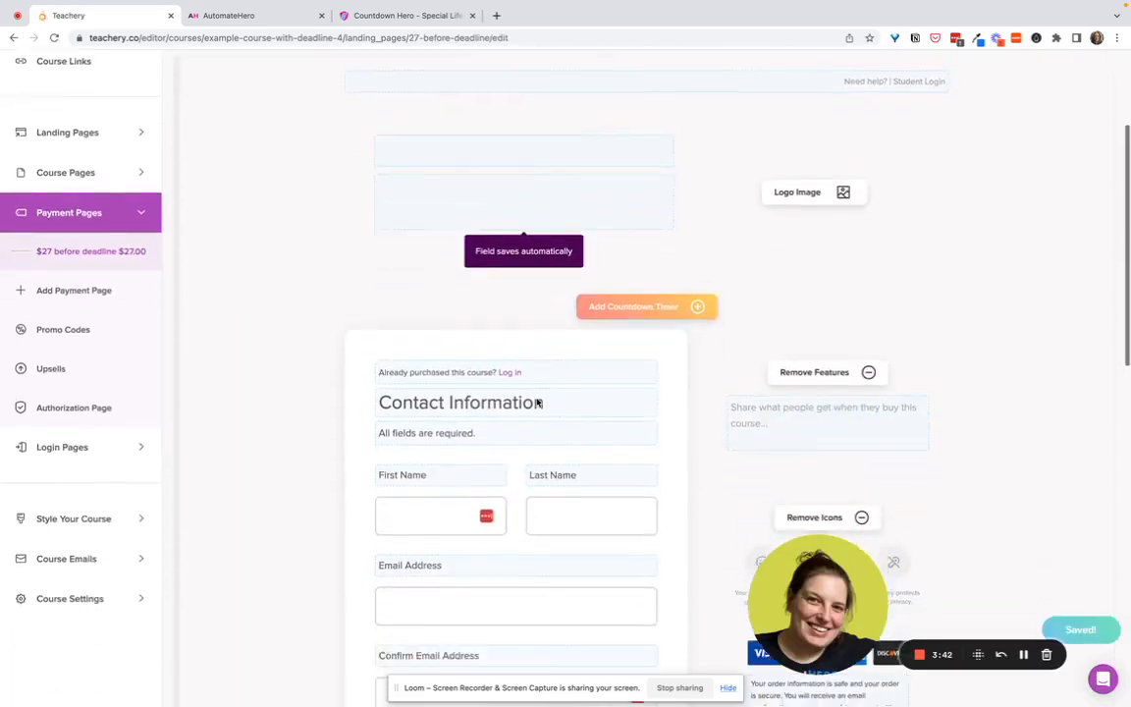
{"action": "scroll", "coordinate": [536, 399], "scroll_direction": "up", "scroll_amount": 3}
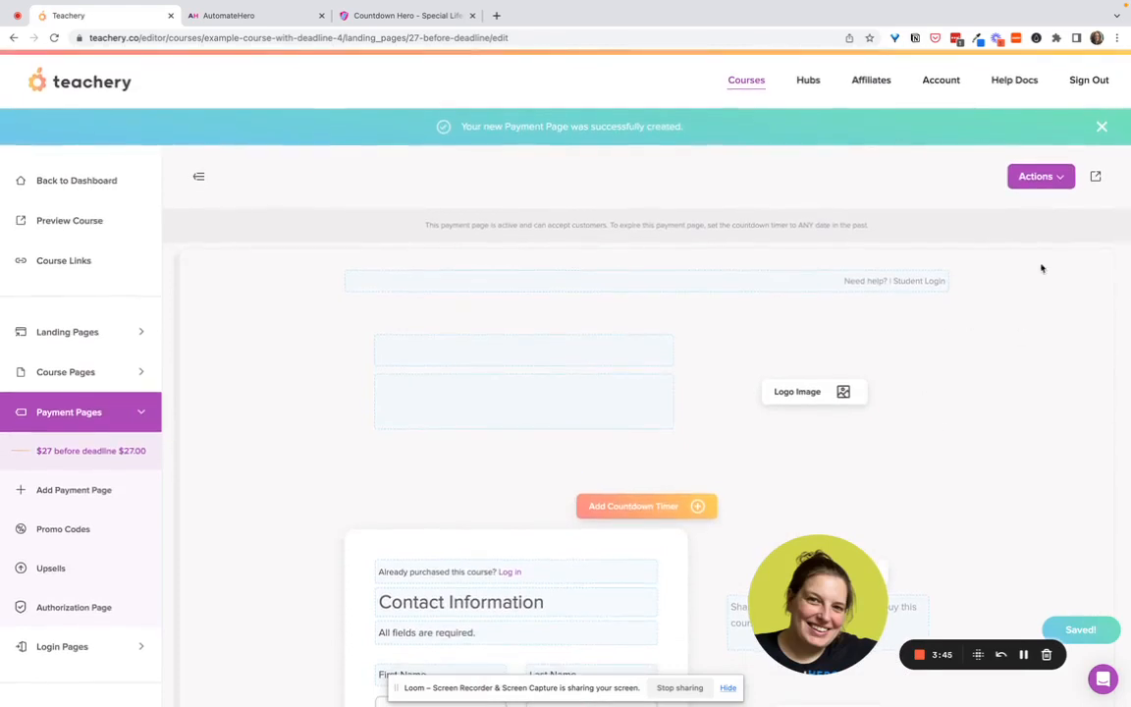
{"action": "left_click", "coordinate": [1061, 177]}
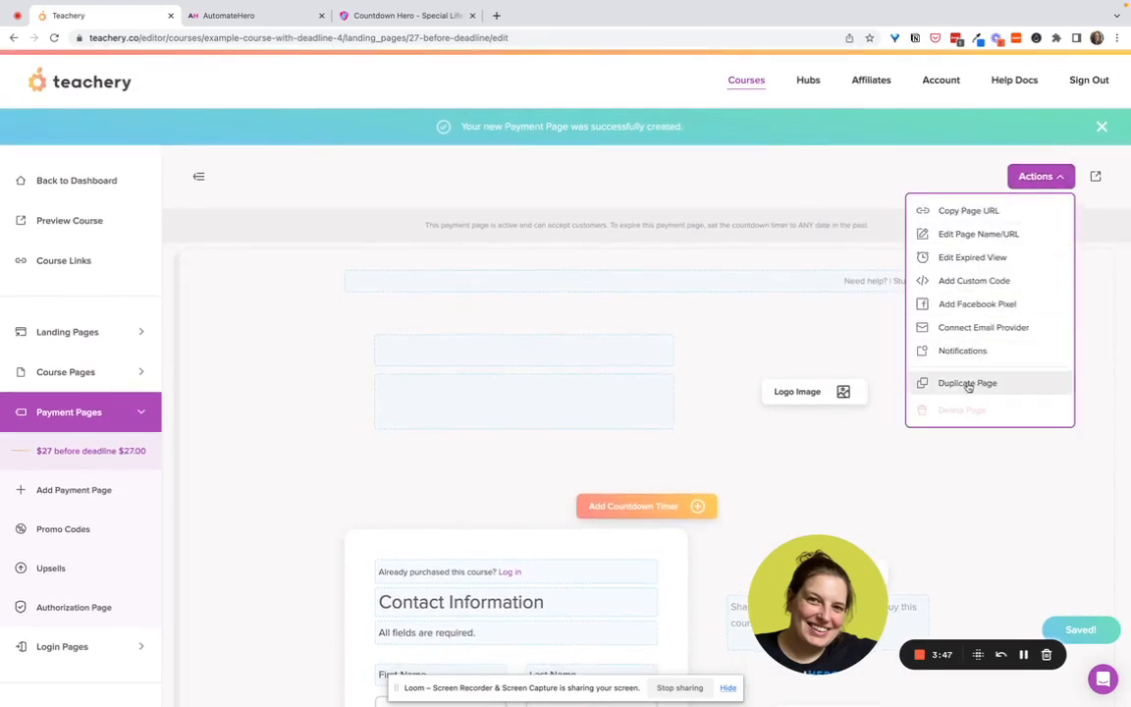
{"action": "left_click", "coordinate": [979, 468]}
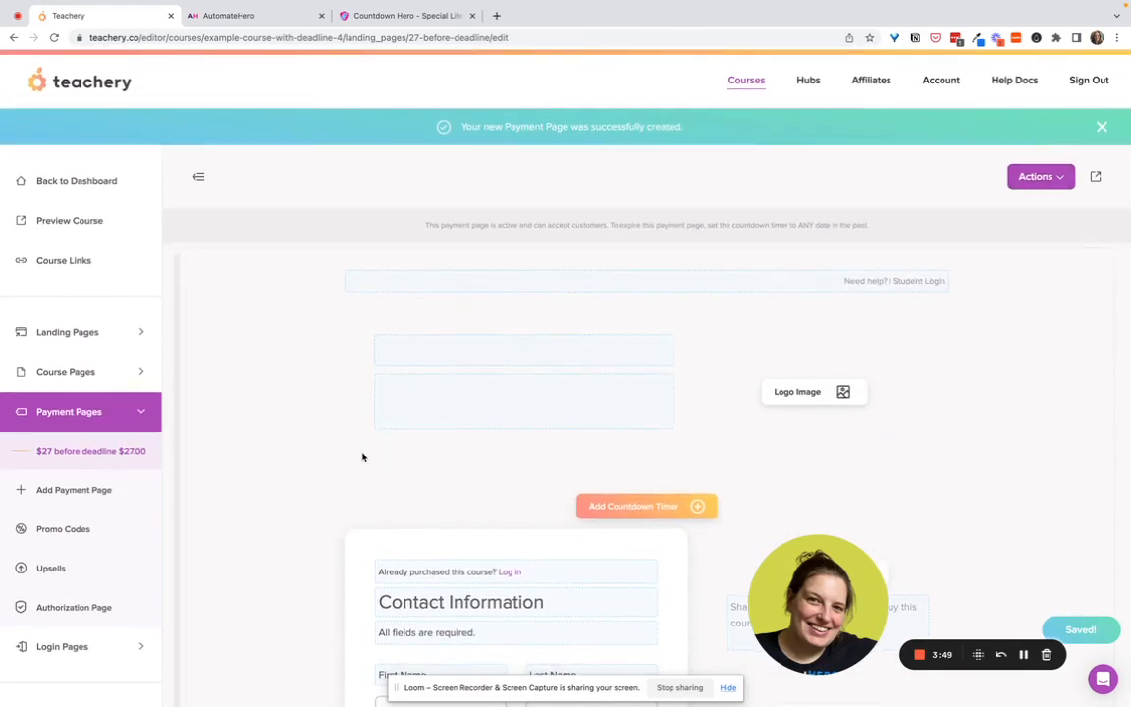
- Create a second payment page named "$67 after deadline" with a course price of $67
{"action": "left_click", "coordinate": [78, 489]}
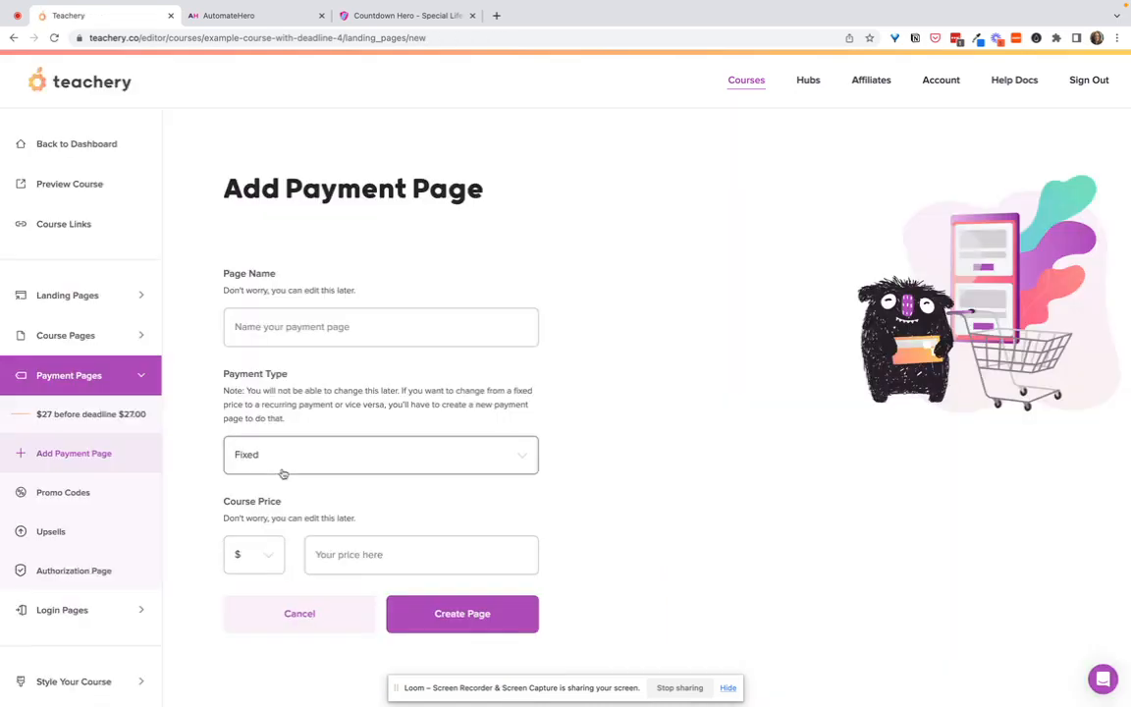
{"action": "left_click", "coordinate": [305, 323]}
{"action": "type", "text": "$67 af"}
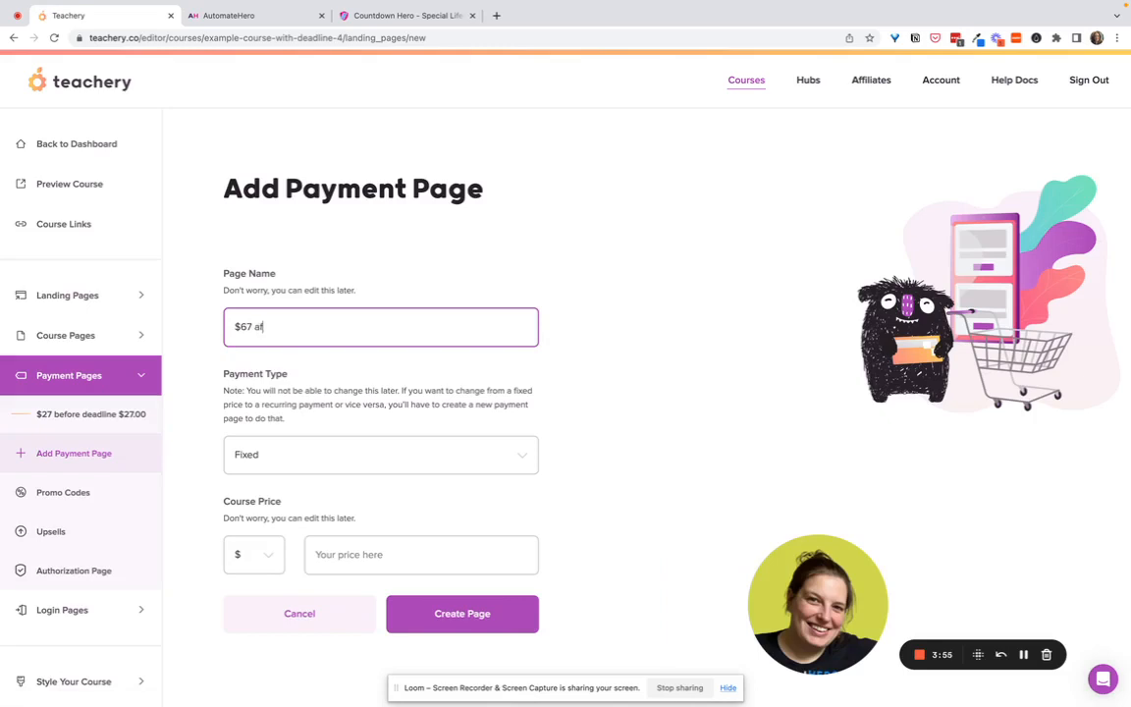
{"action": "type", "text": "ter deadline"}
{"action": "left_click", "coordinate": [339, 556]}
{"action": "type", "text": "67"}
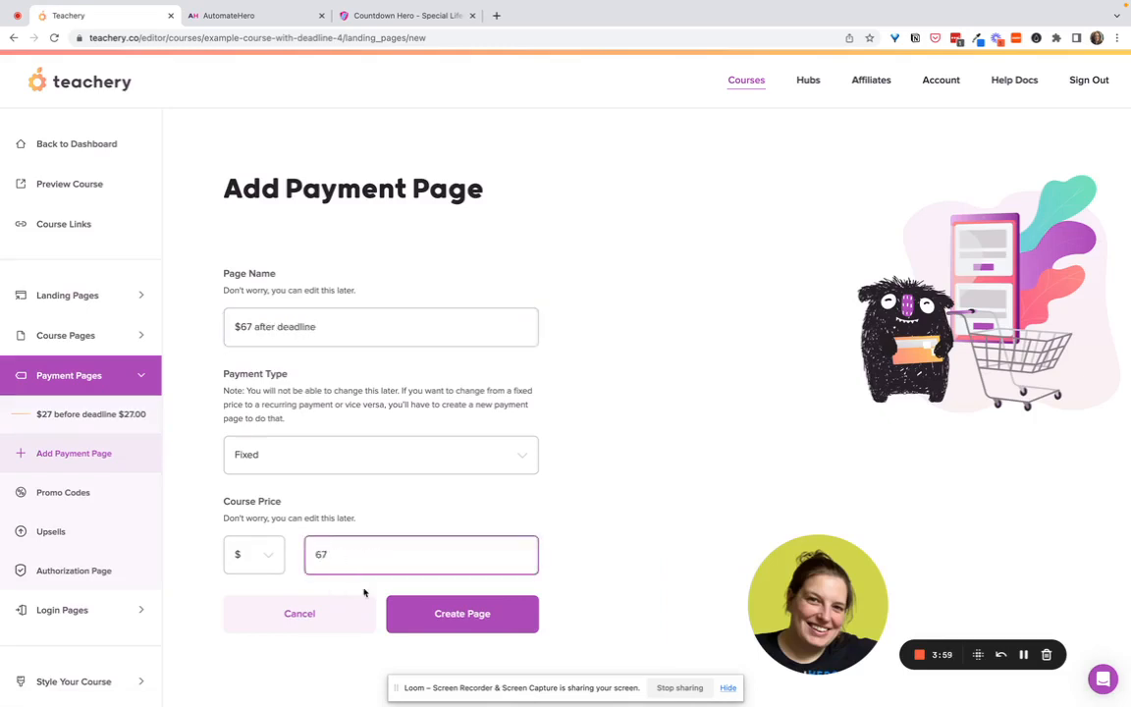
{"action": "left_click", "coordinate": [419, 614]}
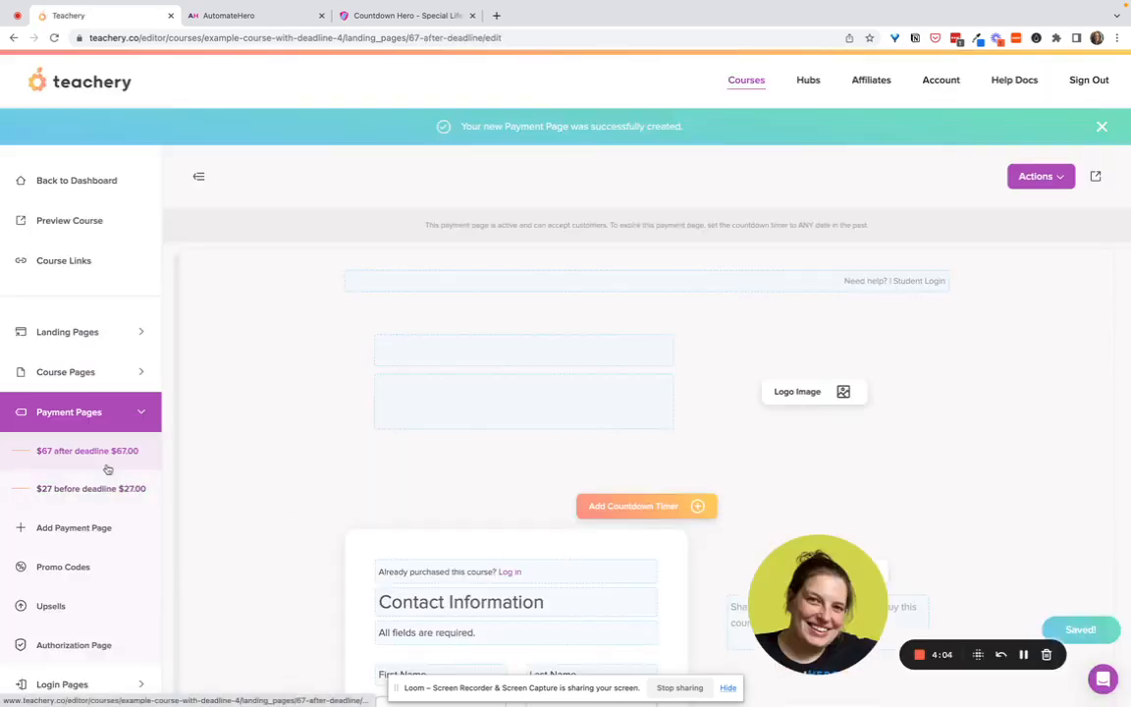
- Create a landing page for the course named "$27 sales page"
{"action": "left_click", "coordinate": [80, 332]}
{"action": "left_click", "coordinate": [83, 372]}
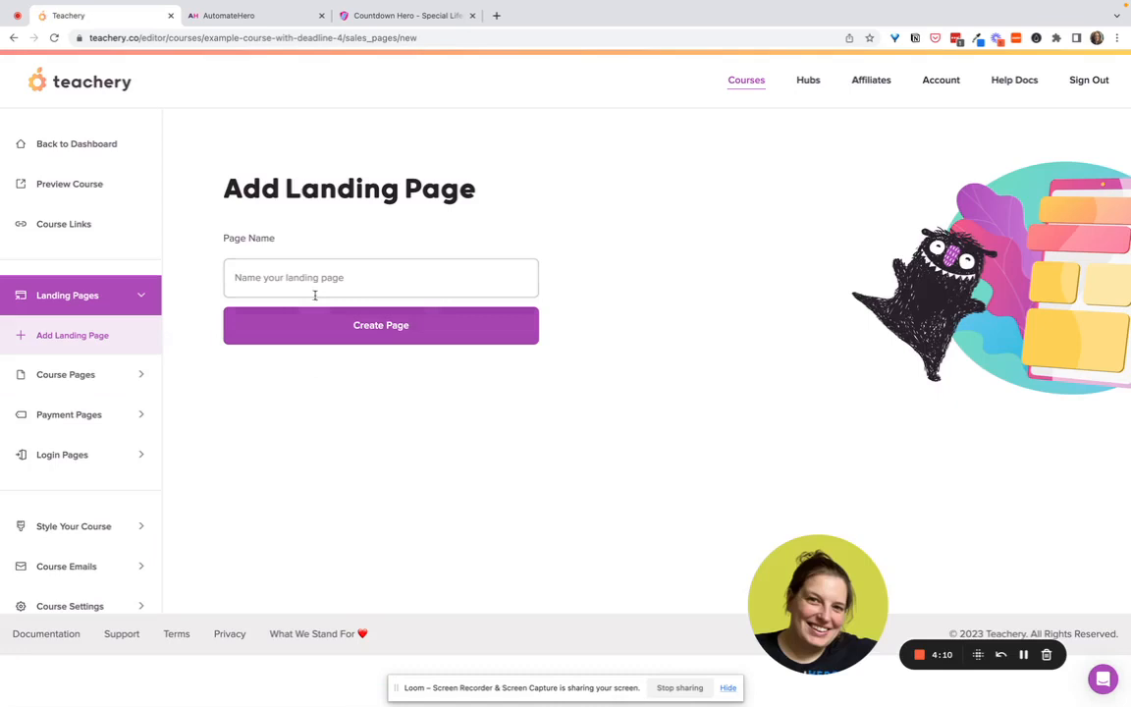
{"action": "left_click", "coordinate": [317, 281]}
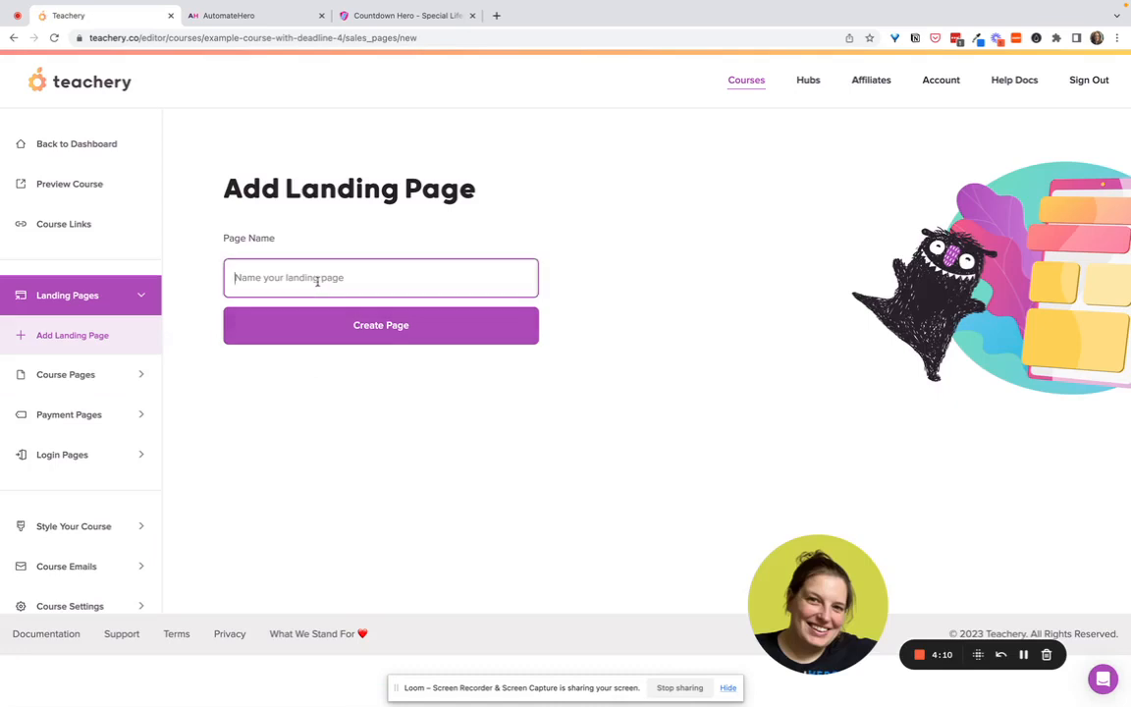
{"action": "type", "text": "$2"}
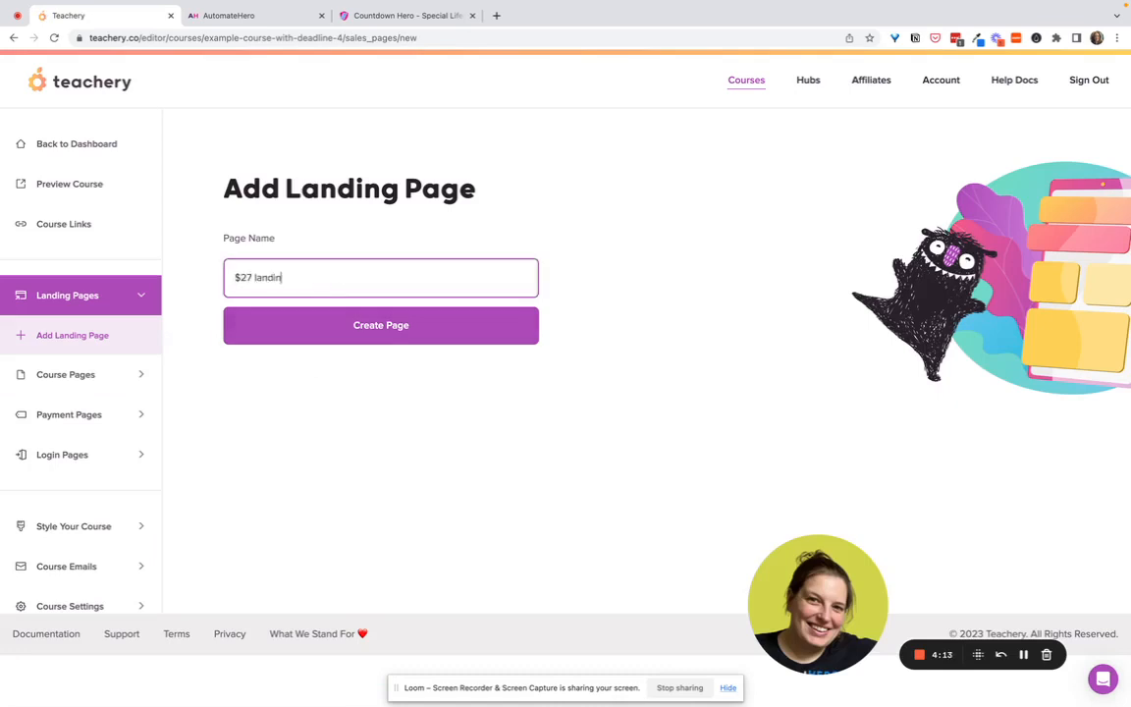
{"action": "type", "text": "7 sales page"}
{"action": "left_click", "coordinate": [359, 322]}
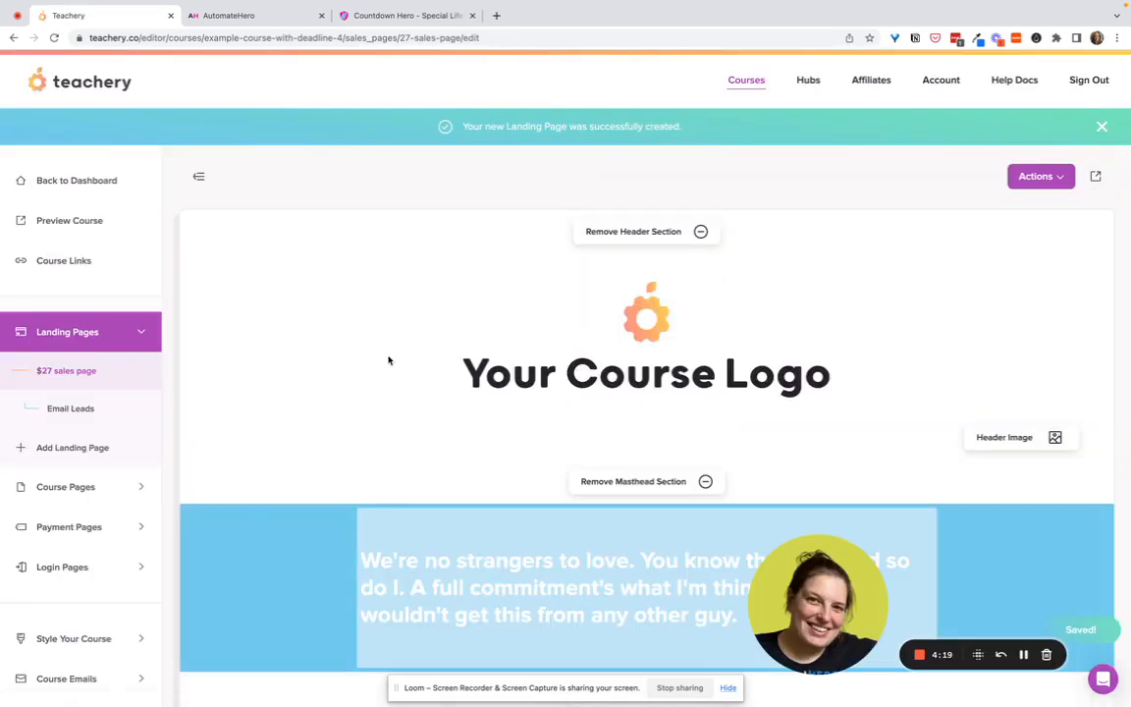
- Remove the second column from the package options section of the $27 sales page
{"action": "scroll", "coordinate": [393, 363], "scroll_direction": "down", "scroll_amount": 10}
{"action": "scroll", "coordinate": [398, 370], "scroll_direction": "down", "scroll_amount": 20}
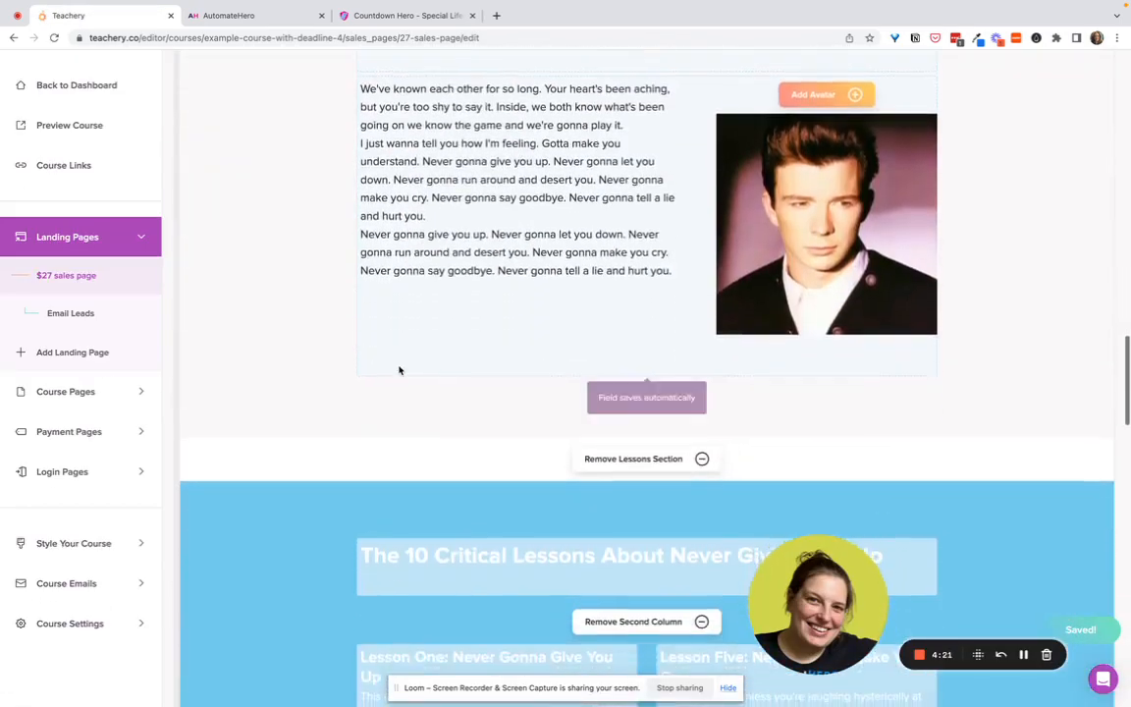
{"action": "scroll", "coordinate": [398, 370], "scroll_direction": "up", "scroll_amount": 5}
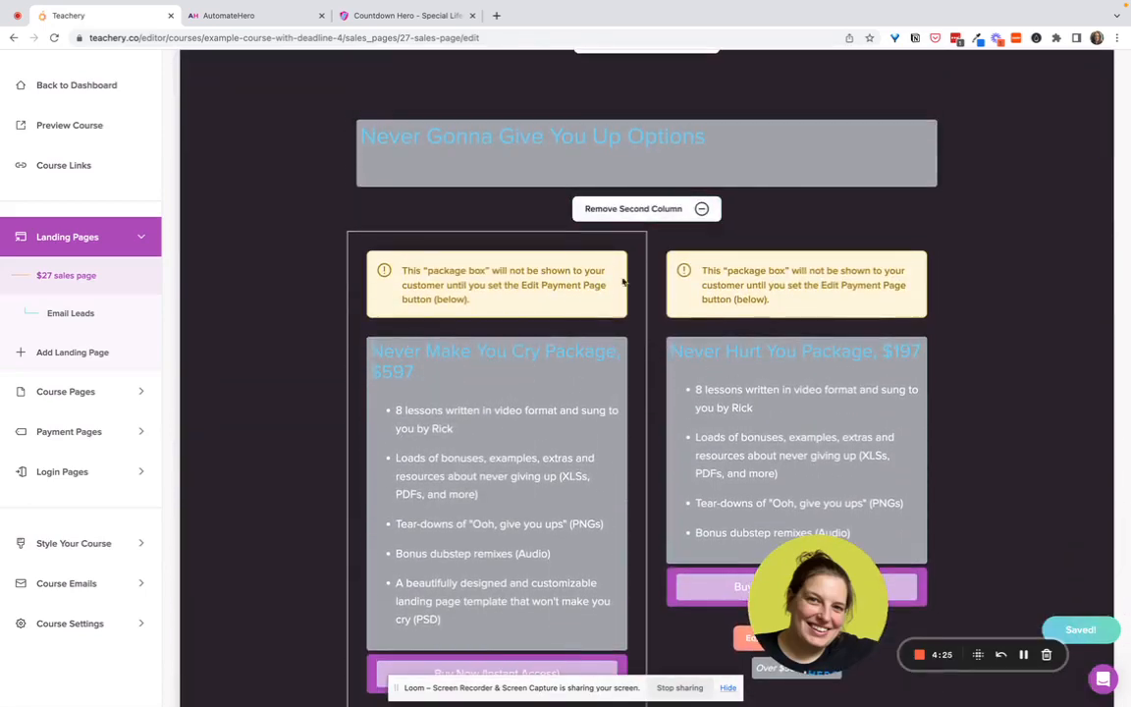
{"action": "left_click", "coordinate": [702, 210]}
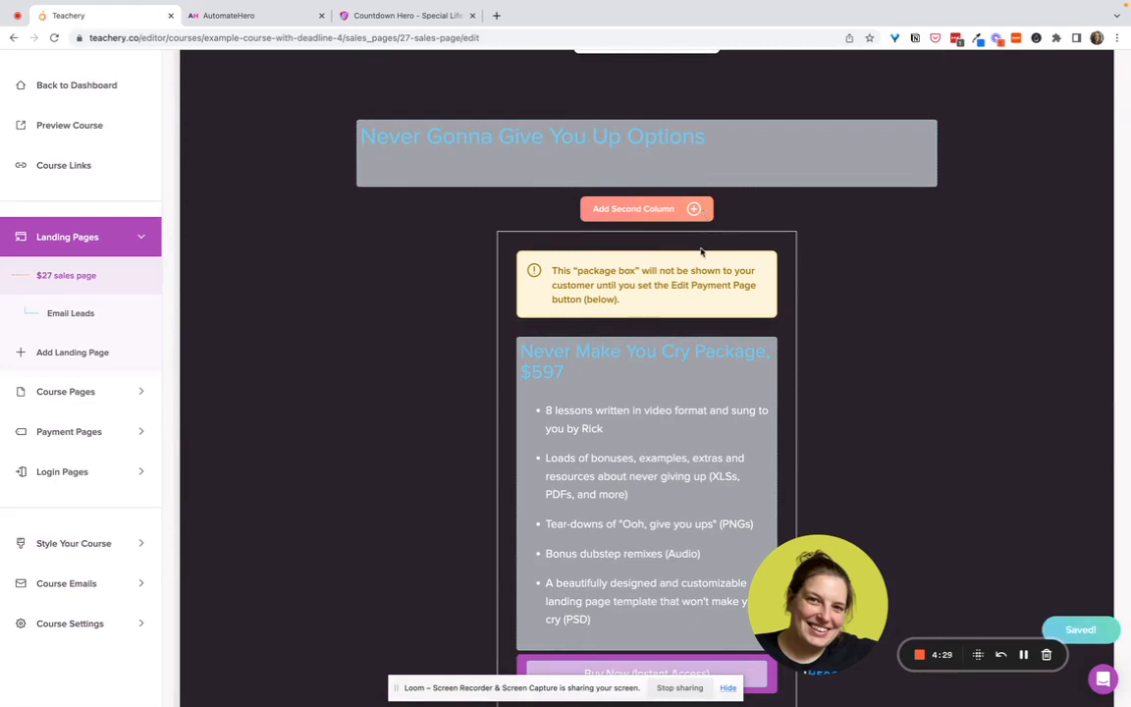
- Link the remaining package's buy button to the "$27 before deadline" payment page and save
{"action": "scroll", "coordinate": [658, 442], "scroll_direction": "down", "scroll_amount": 3}
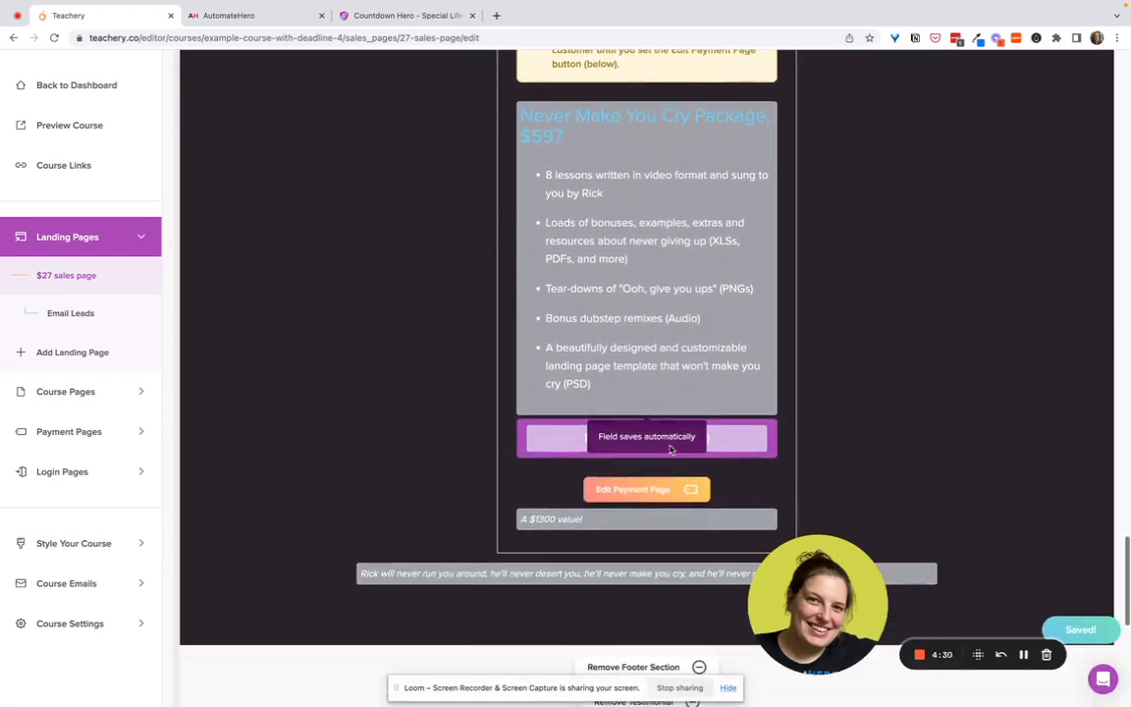
{"action": "left_click", "coordinate": [636, 488]}
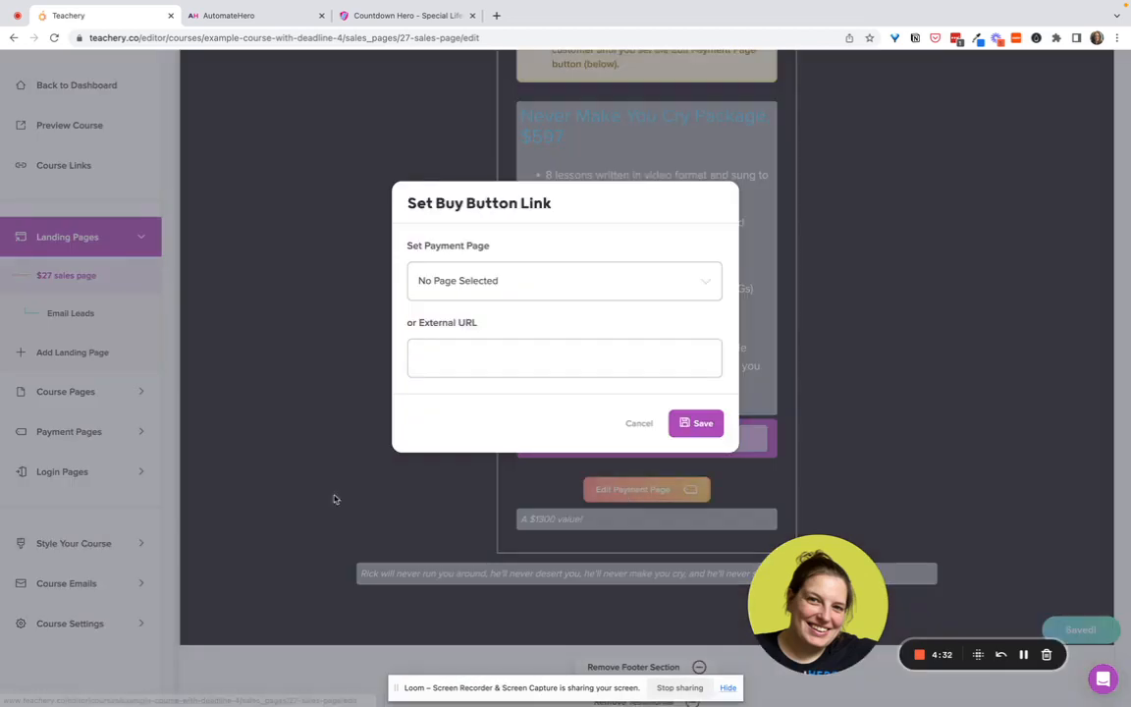
{"action": "left_click", "coordinate": [482, 289]}
{"action": "left_click", "coordinate": [465, 370]}
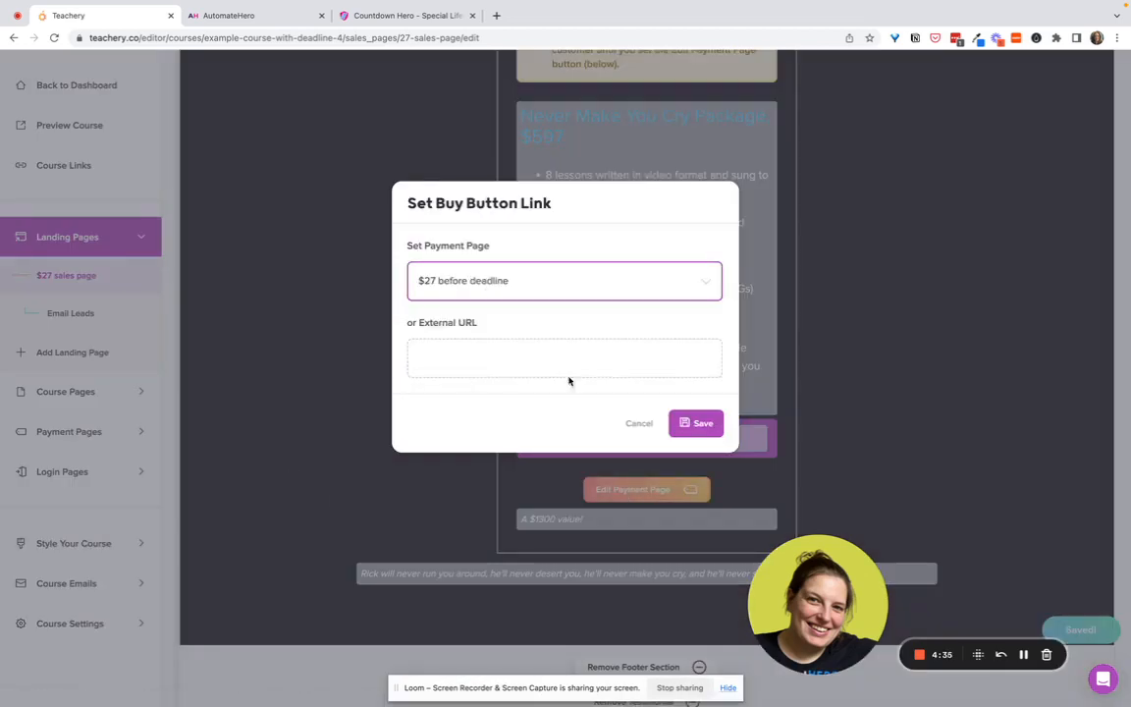
{"action": "left_click", "coordinate": [707, 426]}
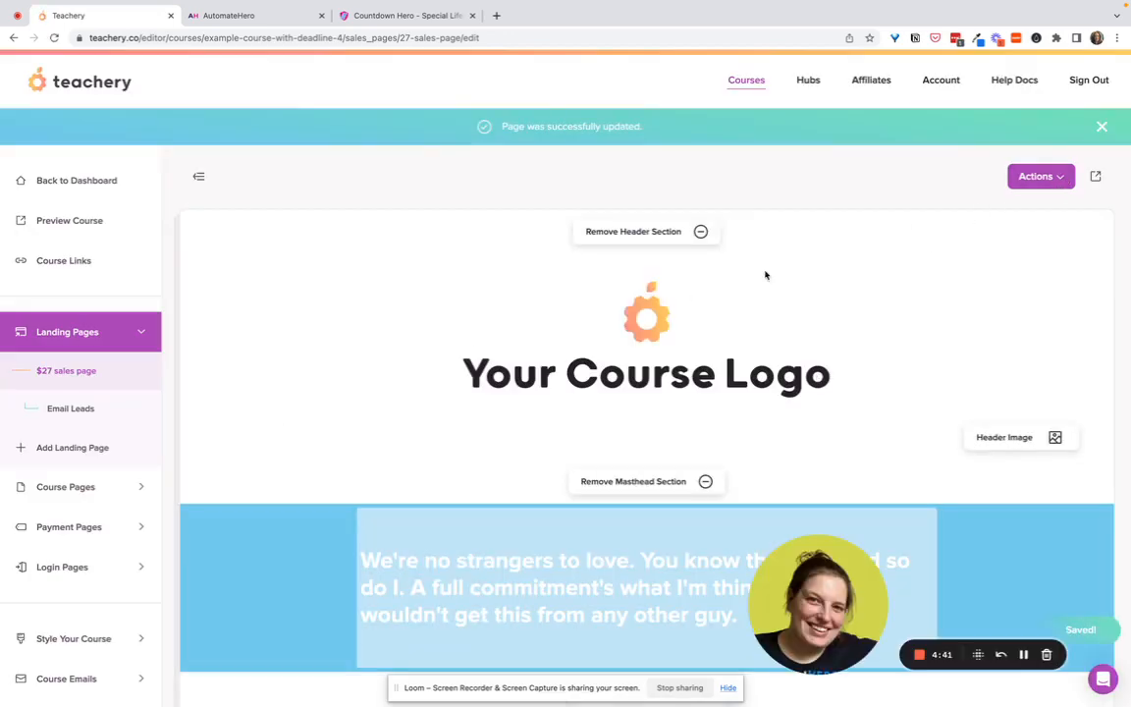
- Duplicate the $27 sales page and confirm the duplication
{"action": "scroll", "coordinate": [752, 345], "scroll_direction": "down", "scroll_amount": 1}
{"action": "scroll", "coordinate": [753, 345], "scroll_direction": "down", "scroll_amount": 5}
{"action": "scroll", "coordinate": [752, 345], "scroll_direction": "up", "scroll_amount": 5}
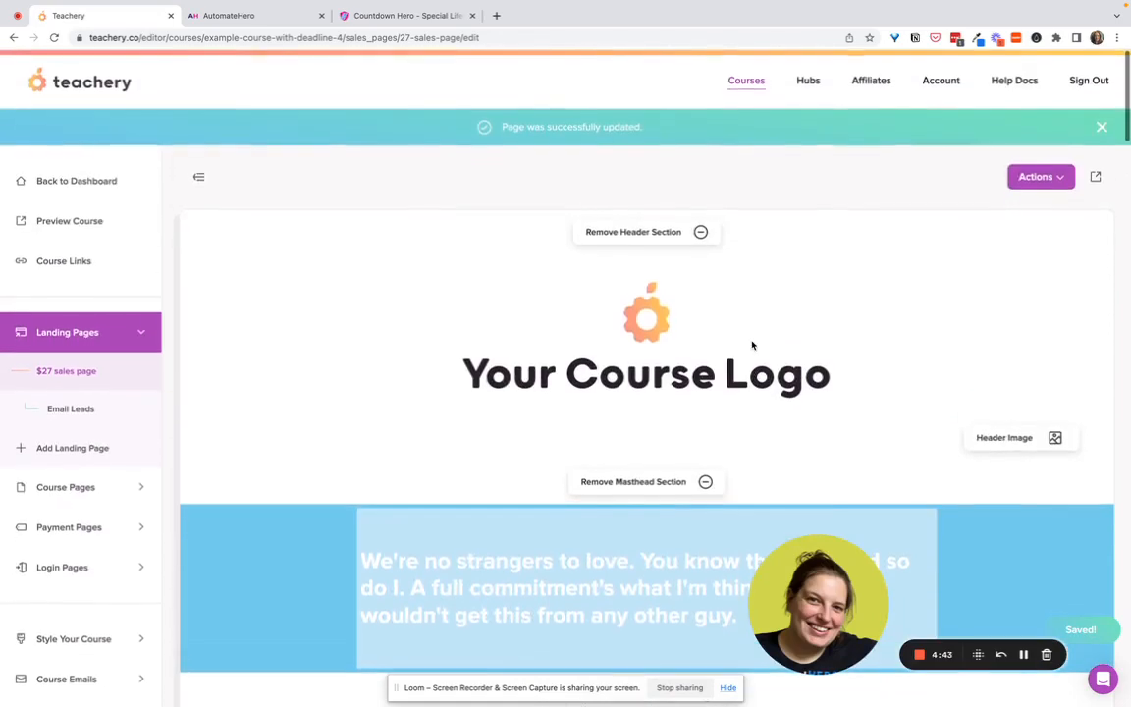
{"action": "left_click", "coordinate": [1057, 177]}
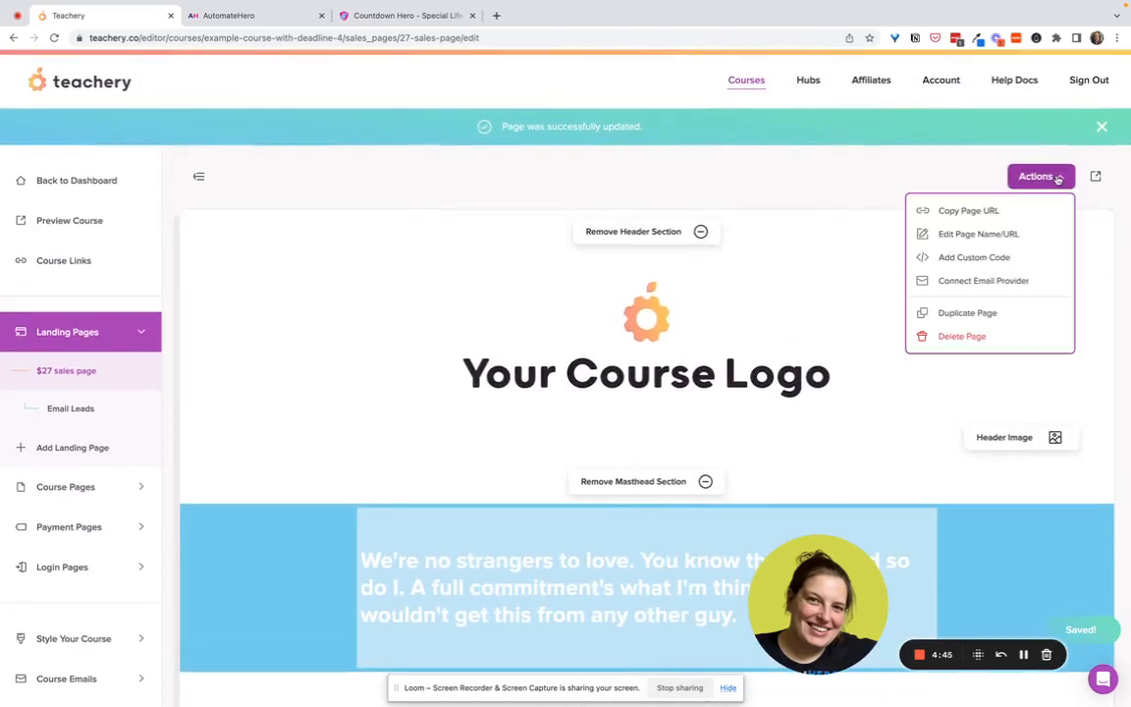
{"action": "left_click", "coordinate": [982, 316]}
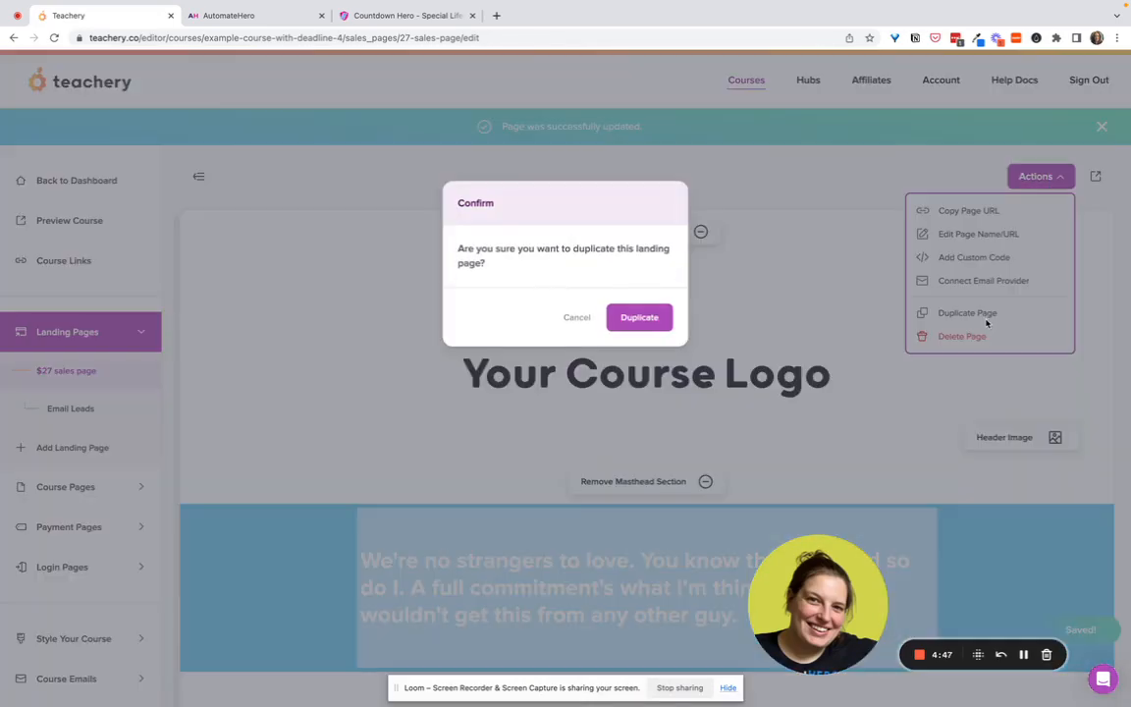
{"action": "left_click", "coordinate": [657, 321]}
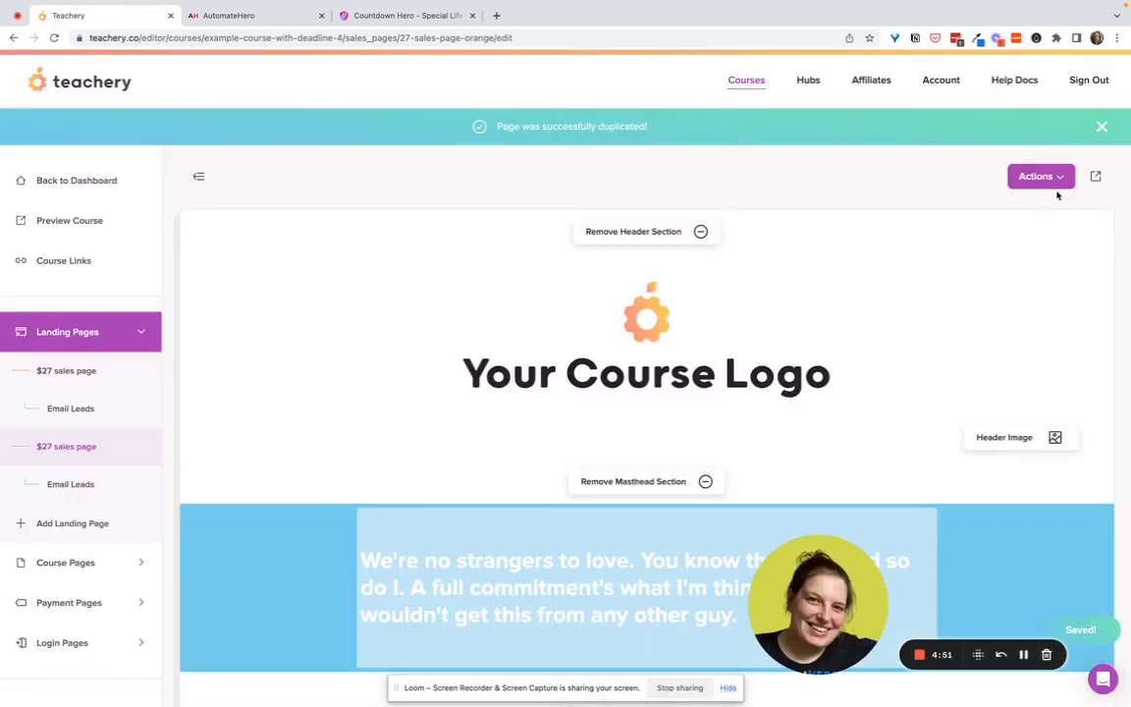
- Rename the duplicated landing page "$67 sales page", set its URL to "67-sales-page-orange", and save
{"action": "left_click", "coordinate": [1044, 177]}
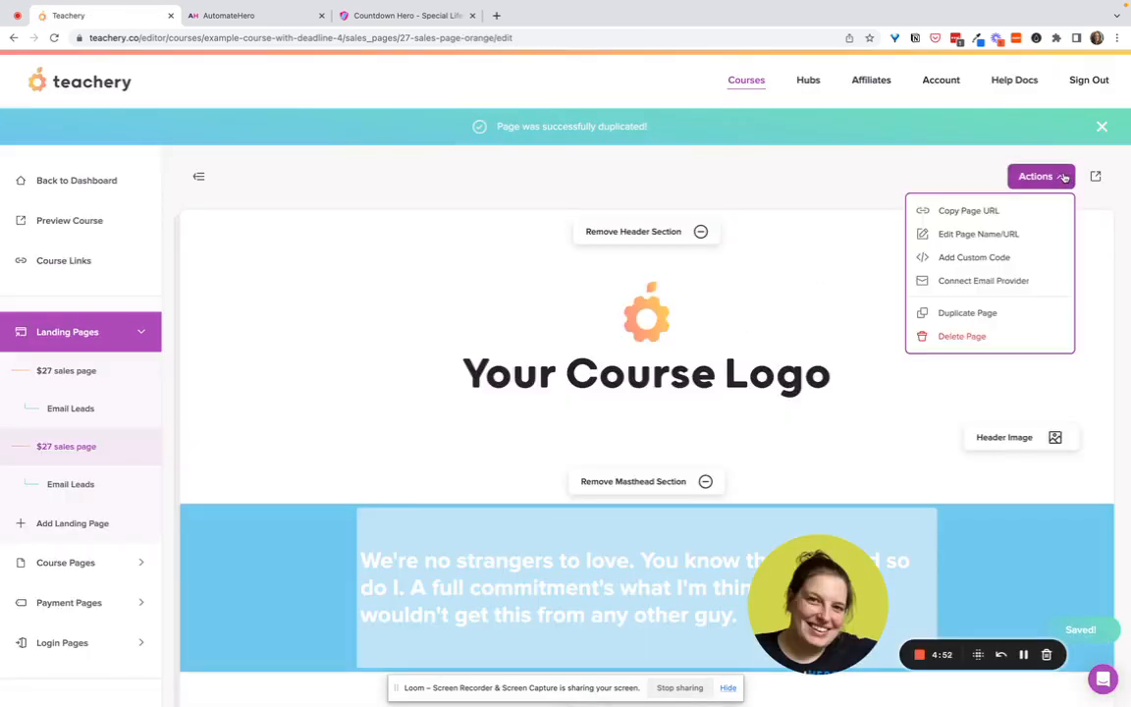
{"action": "left_click", "coordinate": [964, 235]}
{"action": "double_click", "coordinate": [445, 290]}
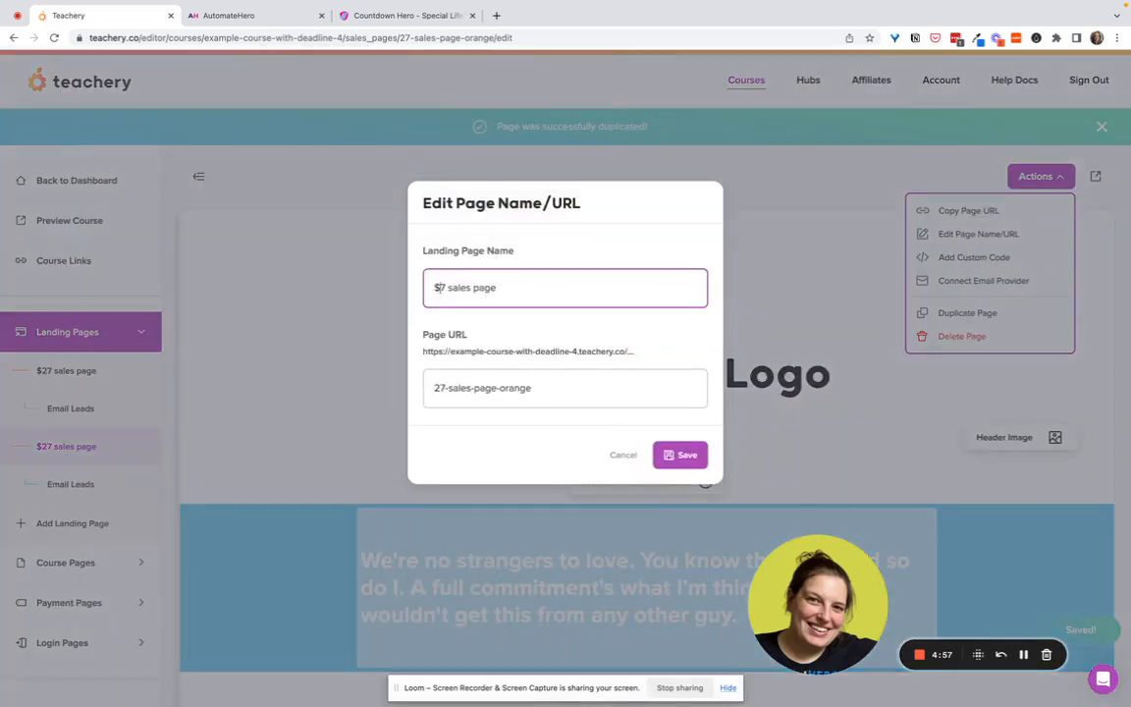
{"action": "type", "text": "67"}
{"action": "double_click", "coordinate": [439, 389]}
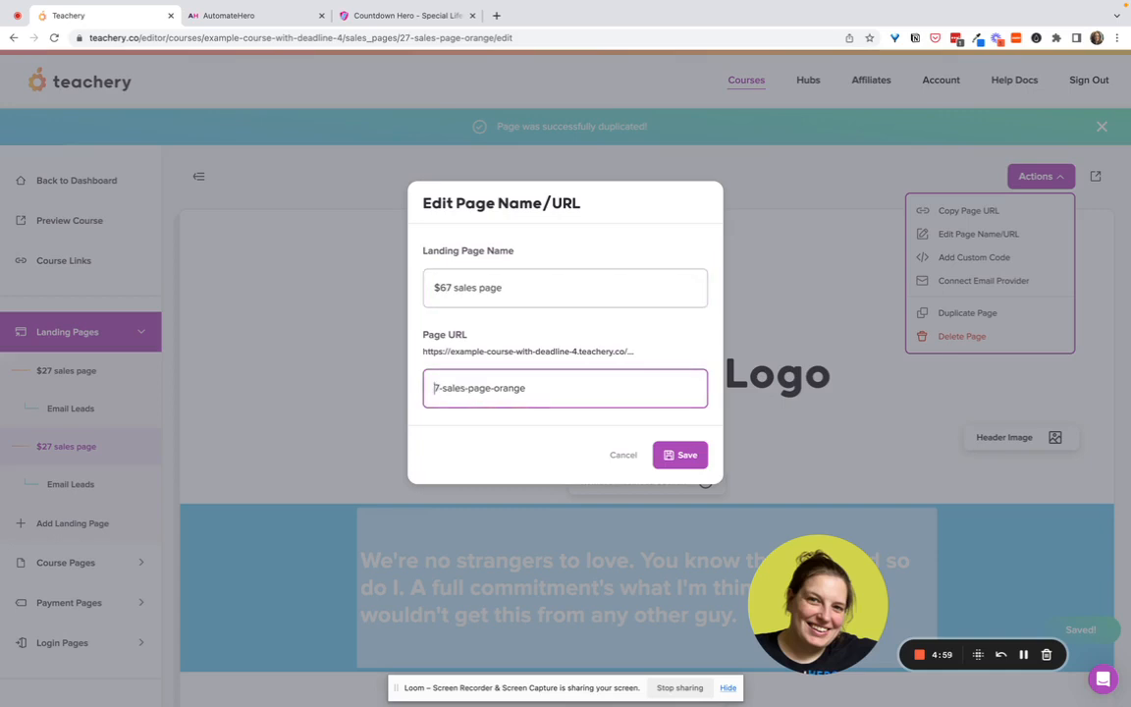
{"action": "type", "text": "67"}
{"action": "left_click", "coordinate": [675, 457]}
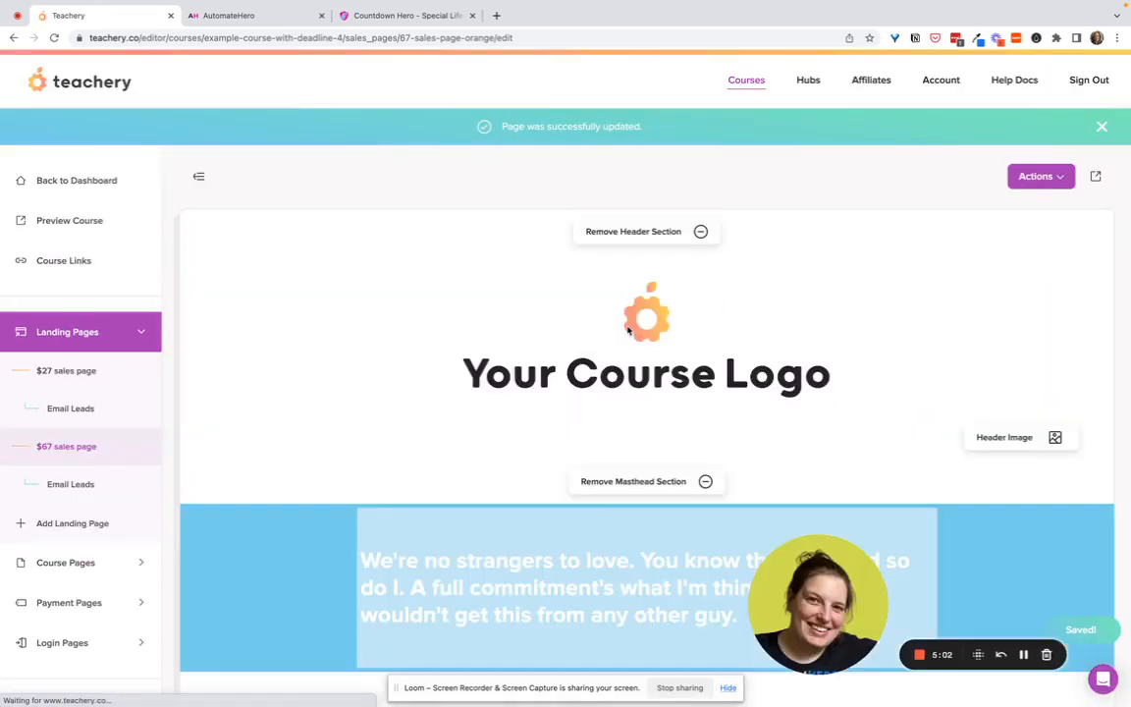
- Link the buy button on the $67 sales page to the "$67 after deadline" payment page and save
{"action": "scroll", "coordinate": [628, 331], "scroll_direction": "down", "scroll_amount": 20}
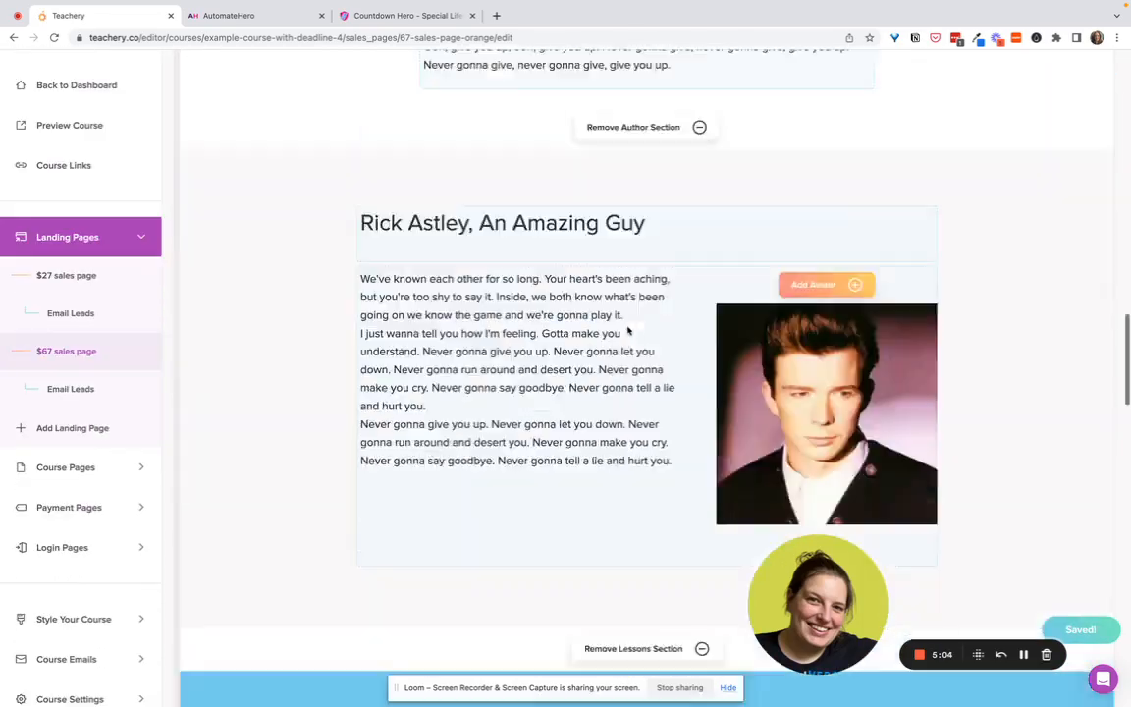
{"action": "scroll", "coordinate": [628, 331], "scroll_direction": "down", "scroll_amount": 6}
{"action": "scroll", "coordinate": [629, 331], "scroll_direction": "up", "scroll_amount": 4}
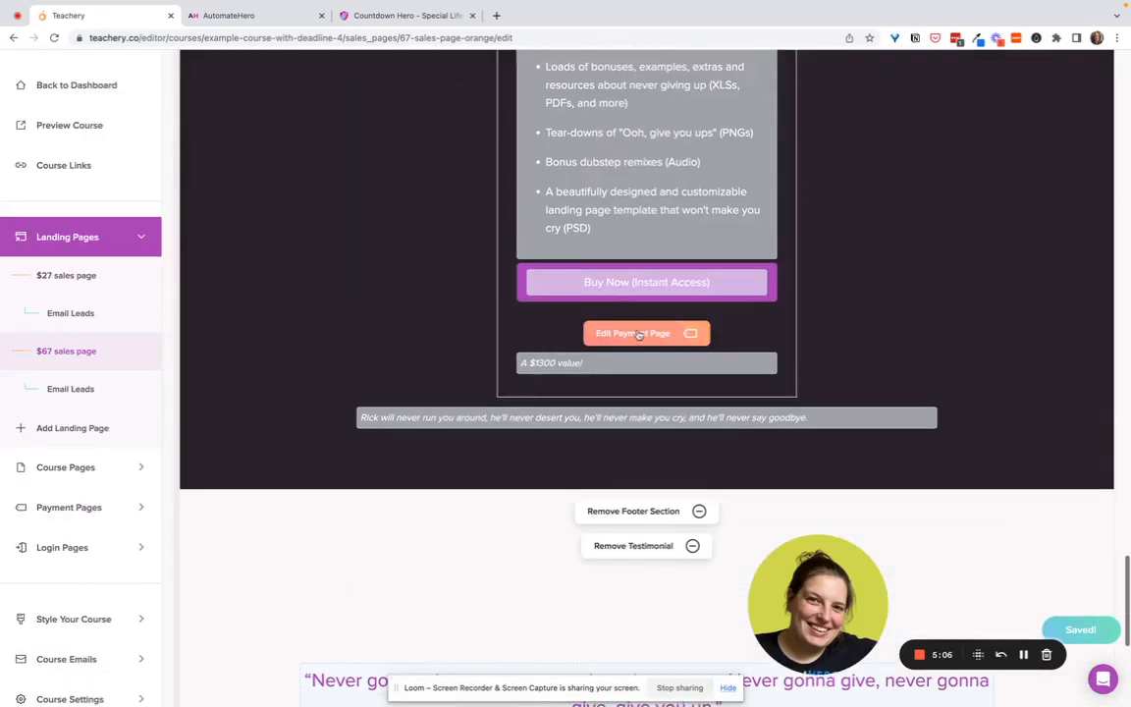
{"action": "left_click", "coordinate": [628, 337]}
{"action": "left_click", "coordinate": [472, 286]}
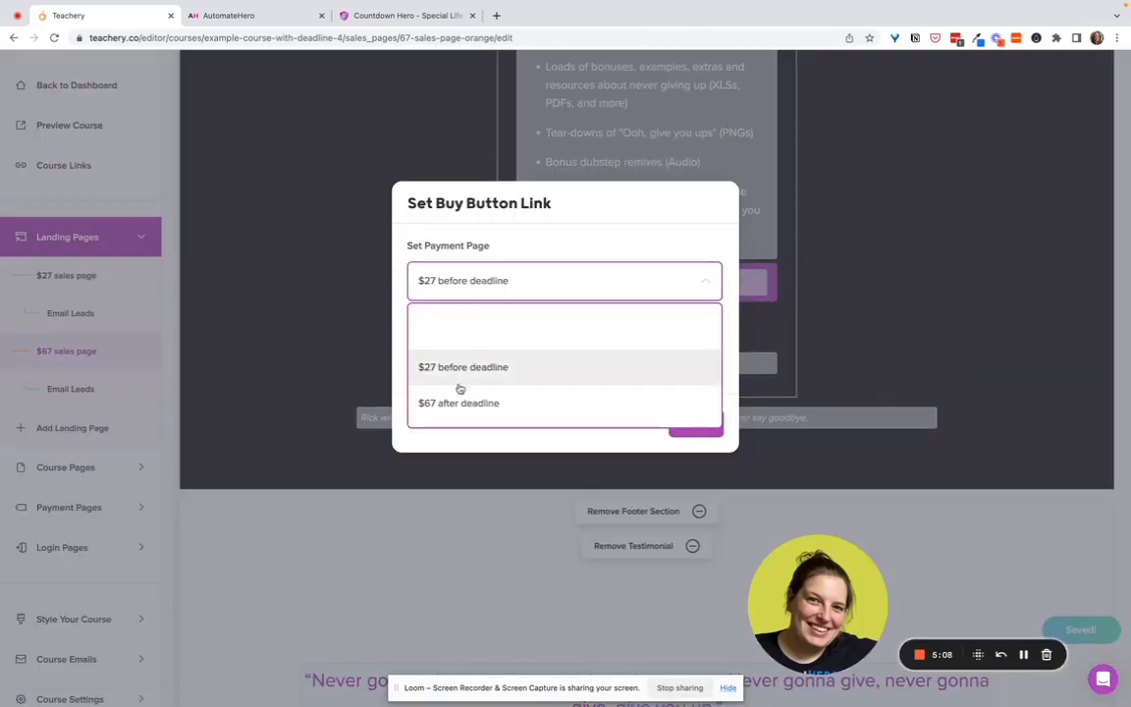
{"action": "left_click", "coordinate": [461, 407]}
{"action": "left_click", "coordinate": [693, 430]}
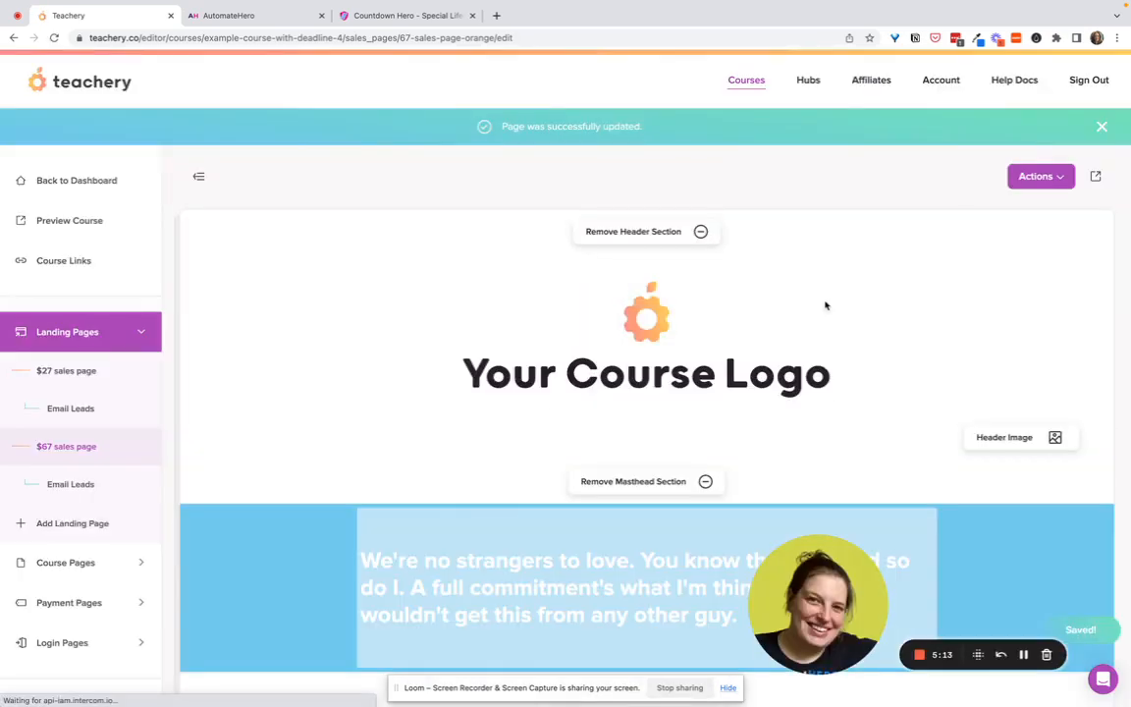
- Review the course's two landing pages and its two payment pages in the course navigation
{"action": "scroll", "coordinate": [106, 377], "scroll_direction": "down", "scroll_amount": 1}
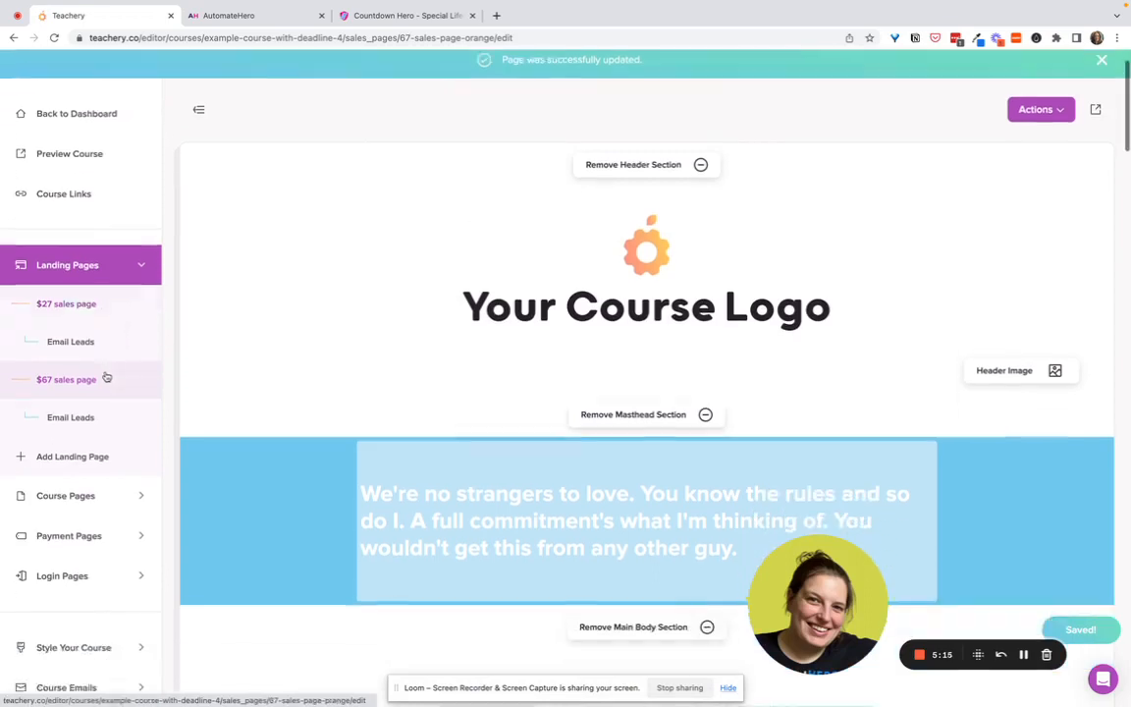
{"action": "scroll", "coordinate": [54, 383], "scroll_direction": "down", "scroll_amount": 1}
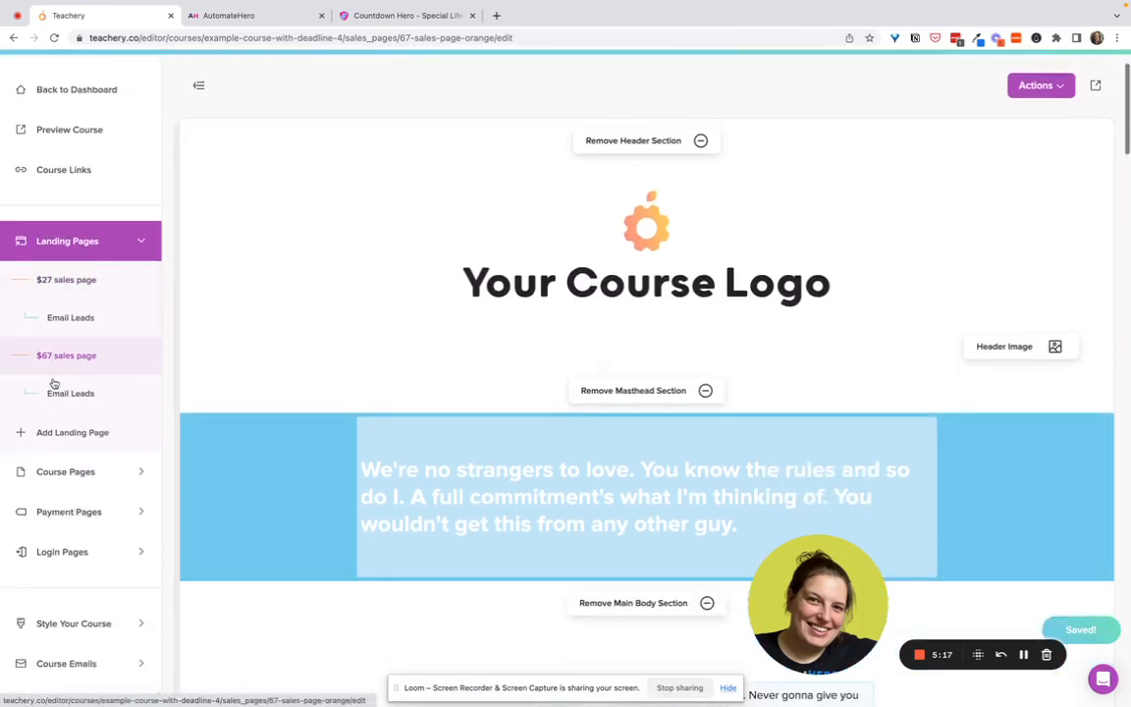
{"action": "scroll", "coordinate": [54, 383], "scroll_direction": "down", "scroll_amount": 4}
{"action": "left_click", "coordinate": [139, 510]}
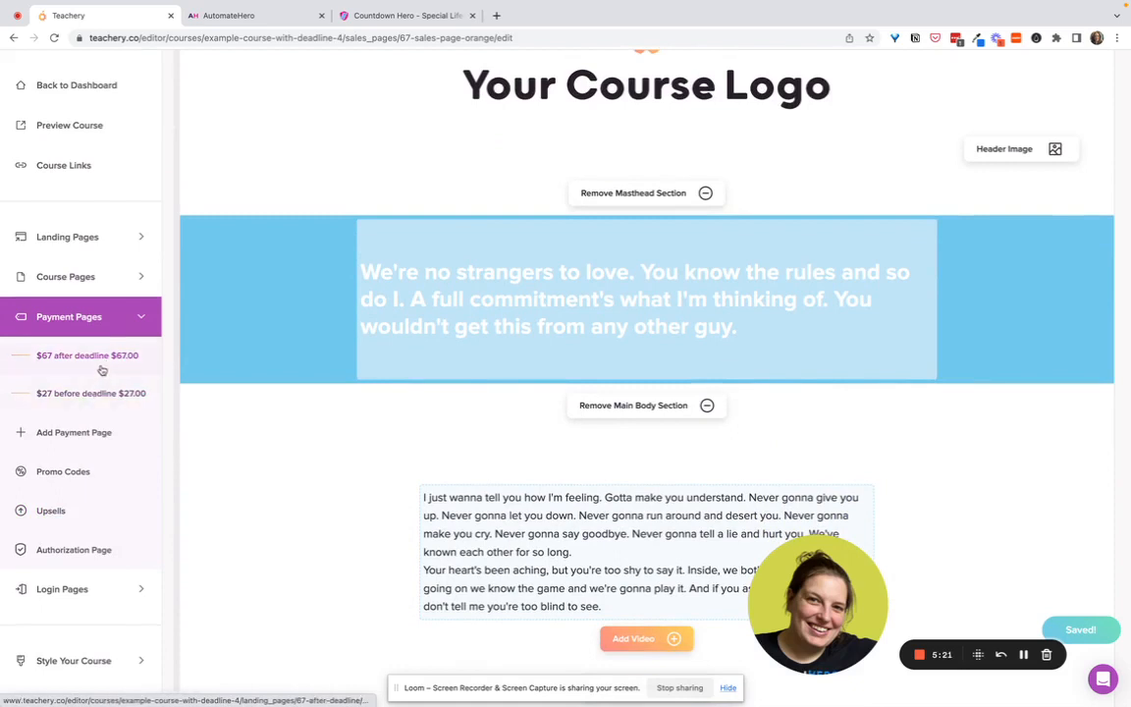
{"action": "scroll", "coordinate": [104, 260], "scroll_direction": "up", "scroll_amount": 3}
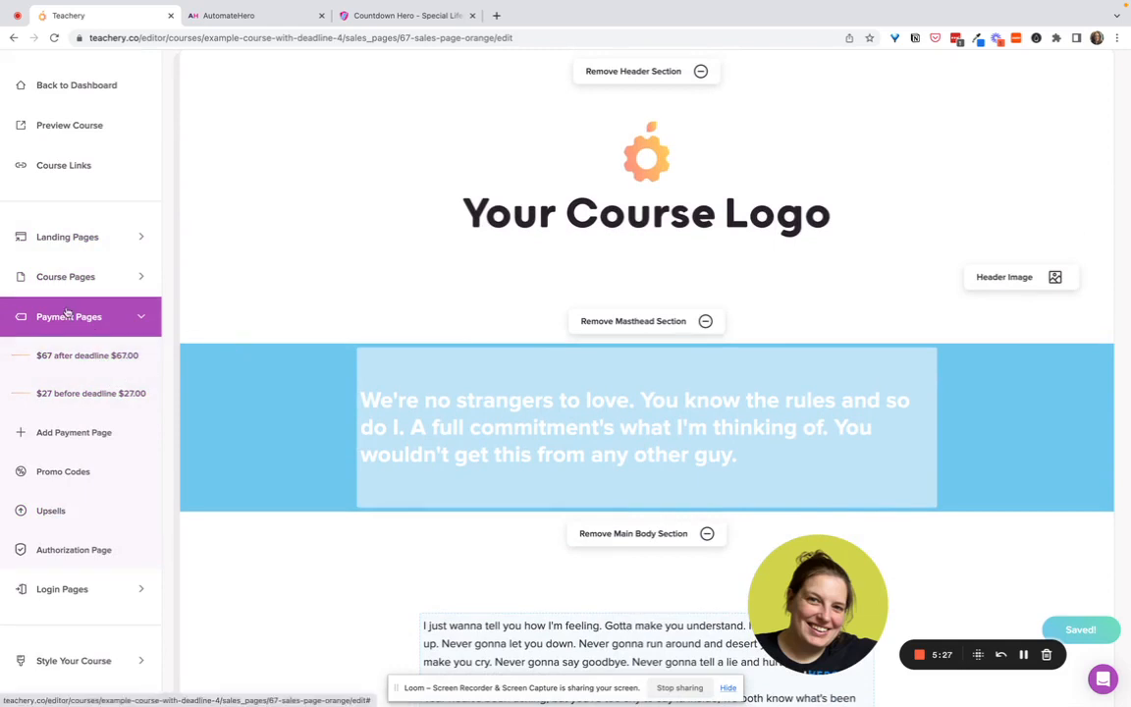
{"action": "left_click", "coordinate": [61, 237]}
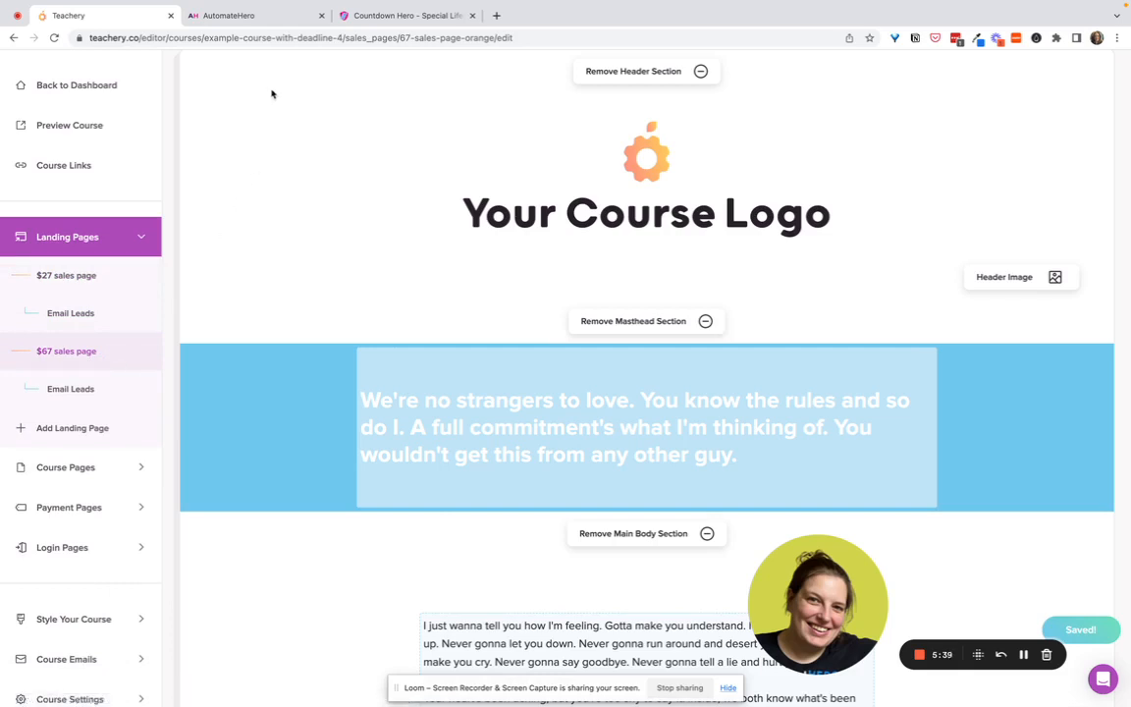
- Switch to AutomateHero and review its tutorials, the connected integration, and the supported email platforms on the Countdown Hero sales page
{"action": "left_click", "coordinate": [272, 18]}
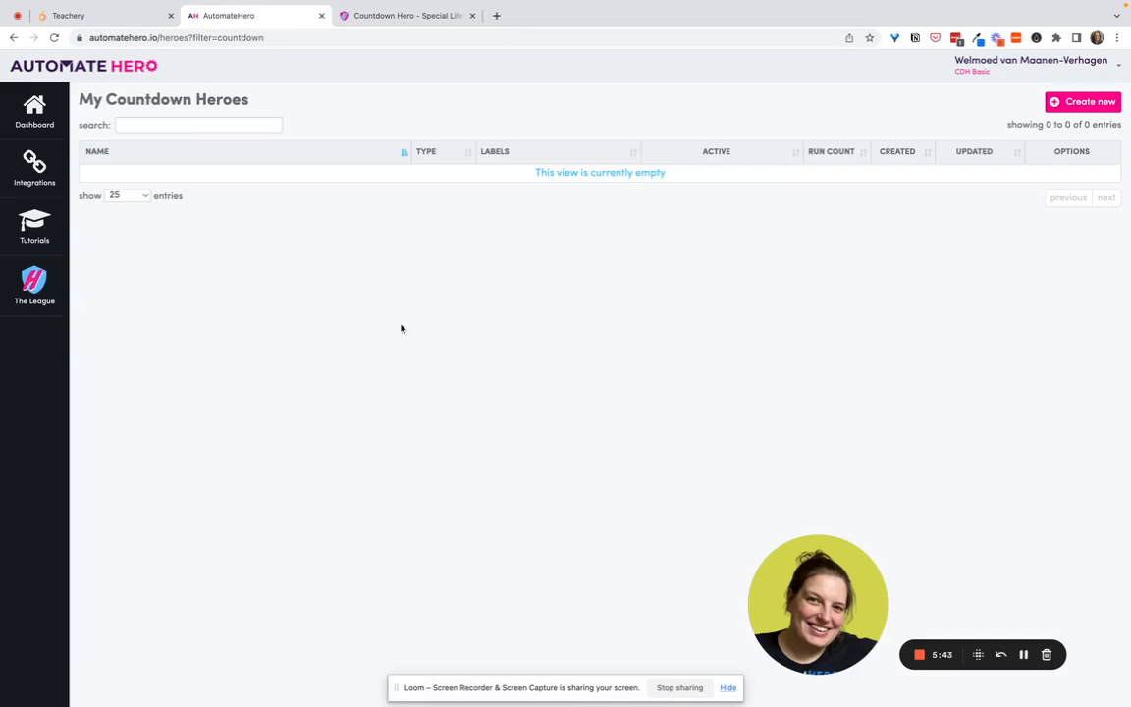
{"action": "left_click", "coordinate": [35, 228]}
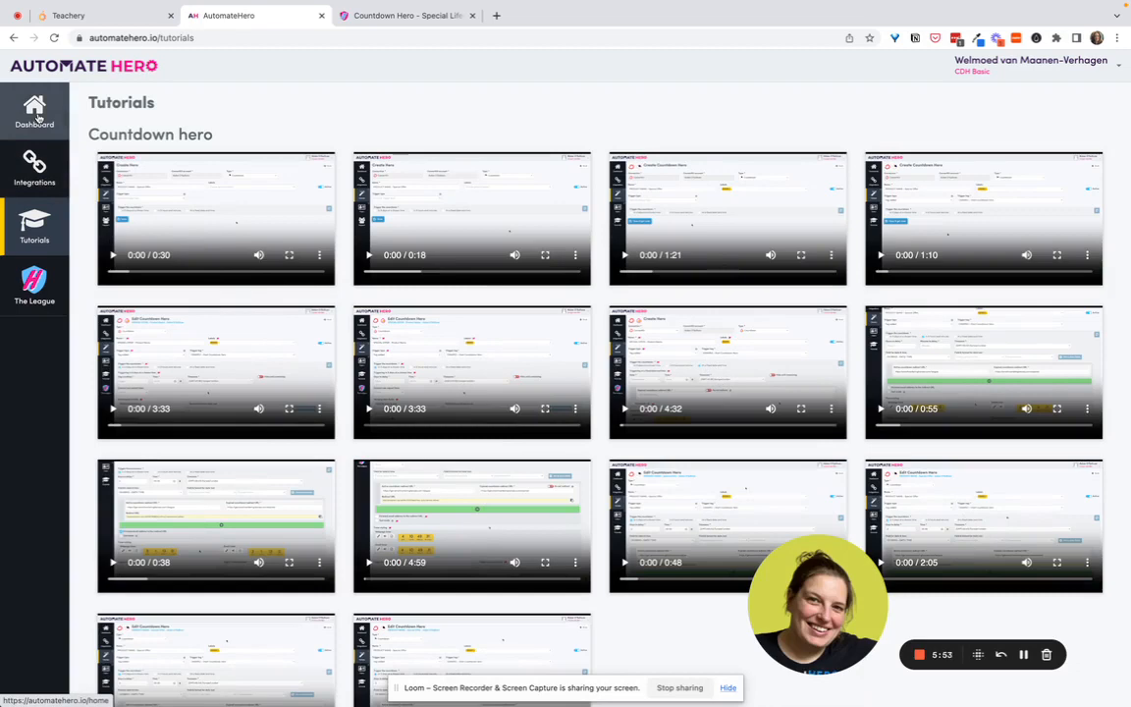
{"action": "left_click", "coordinate": [38, 173]}
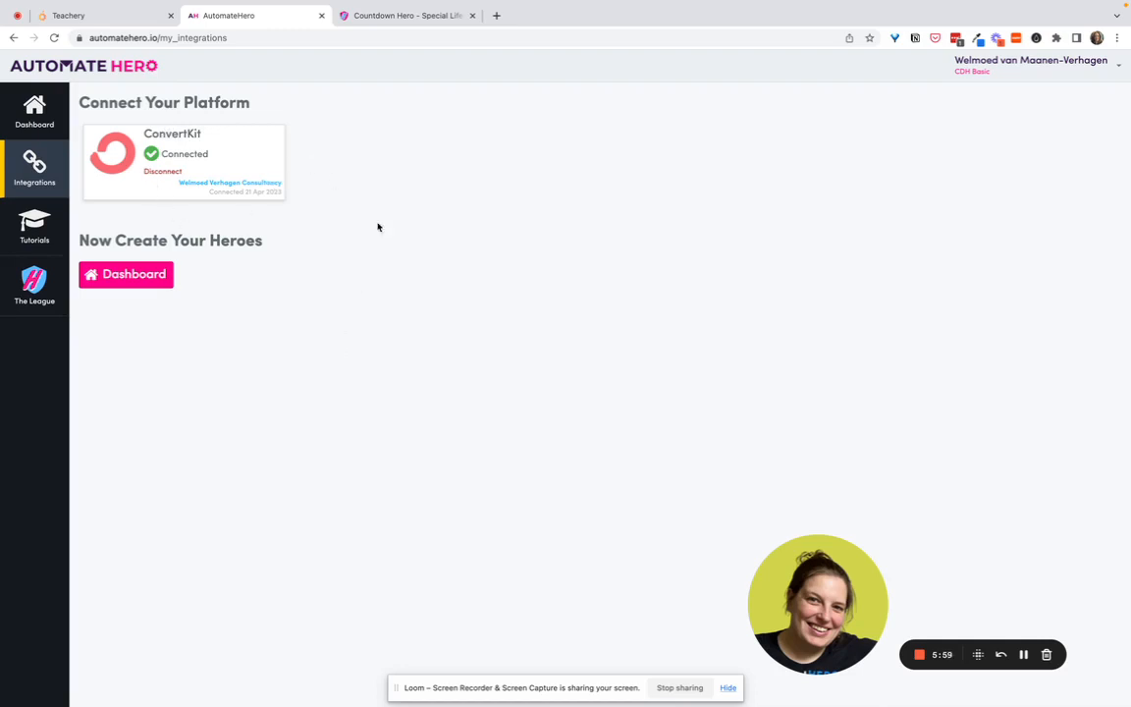
{"action": "left_click", "coordinate": [364, 18]}
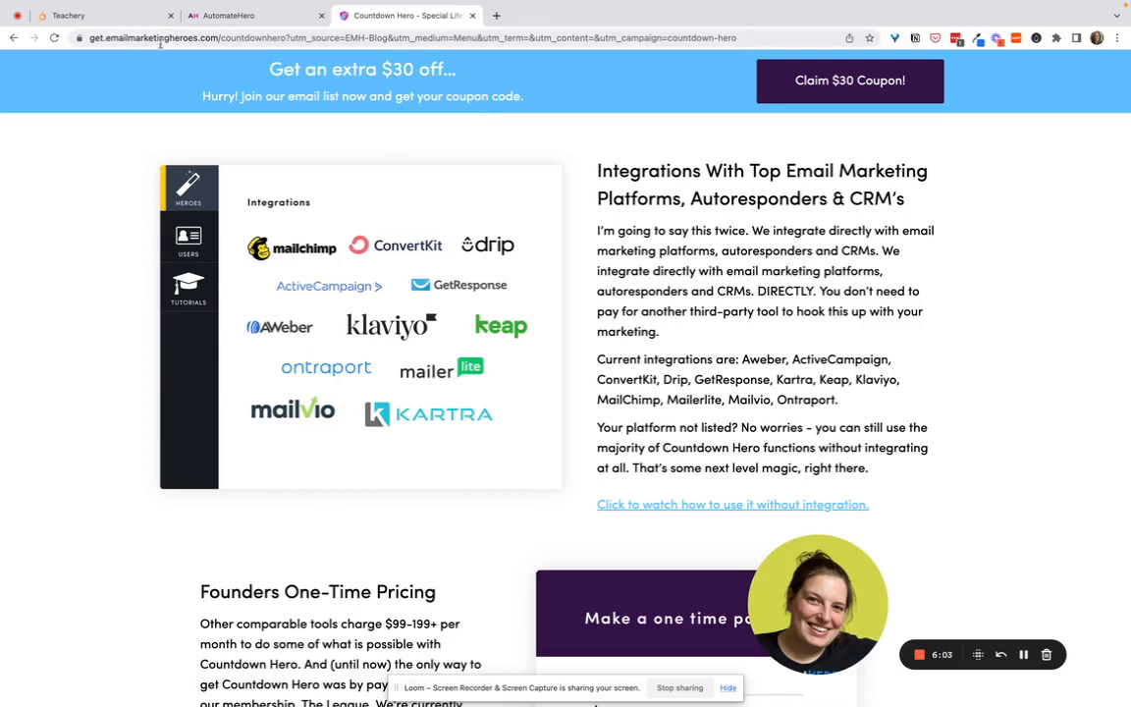
{"action": "left_click", "coordinate": [218, 15]}
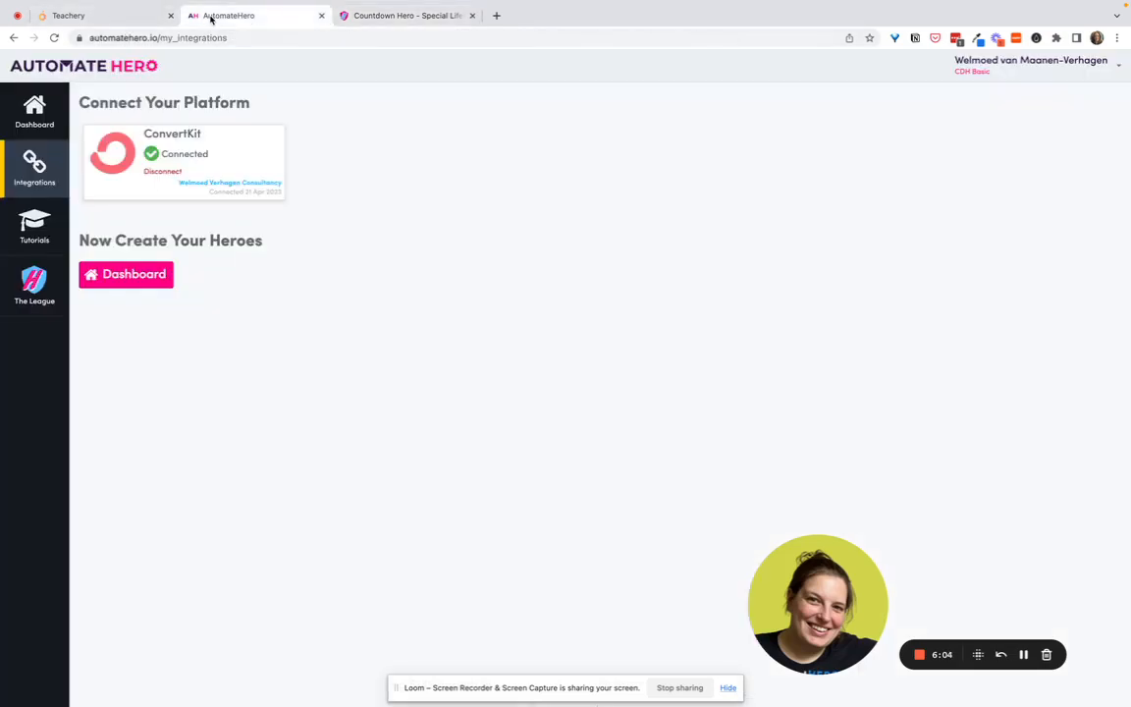
- Start a new Countdown Hero and name it "$27 discounted course"
{"action": "left_click", "coordinate": [24, 134]}
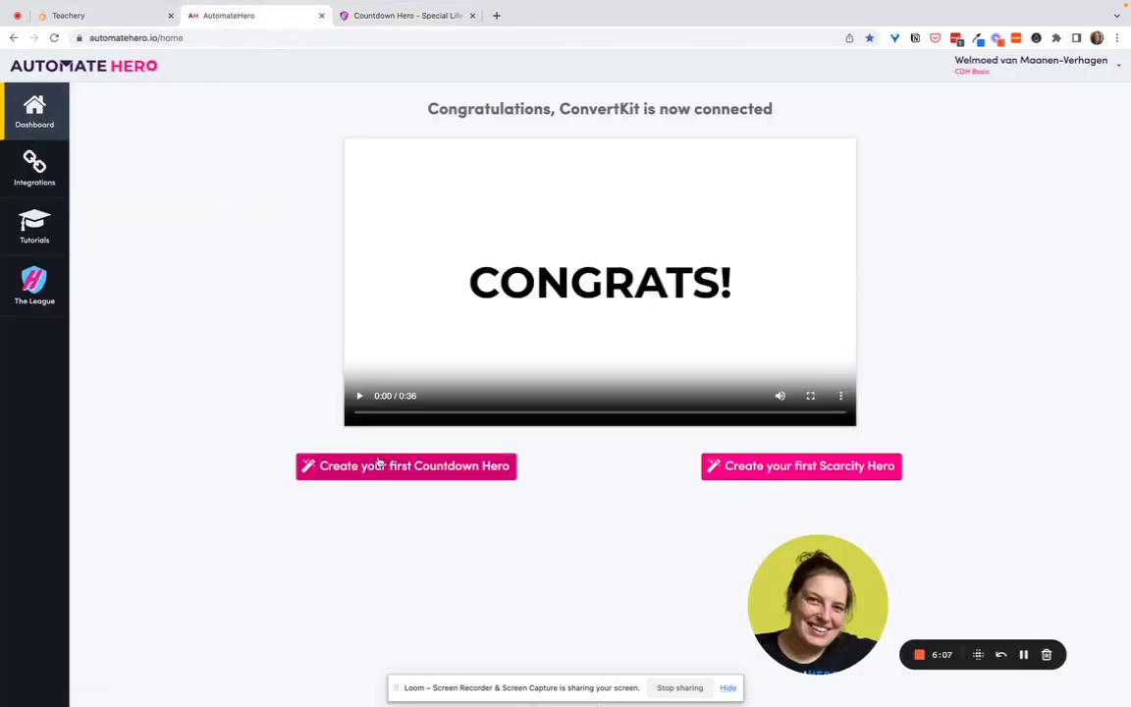
{"action": "left_click", "coordinate": [379, 466]}
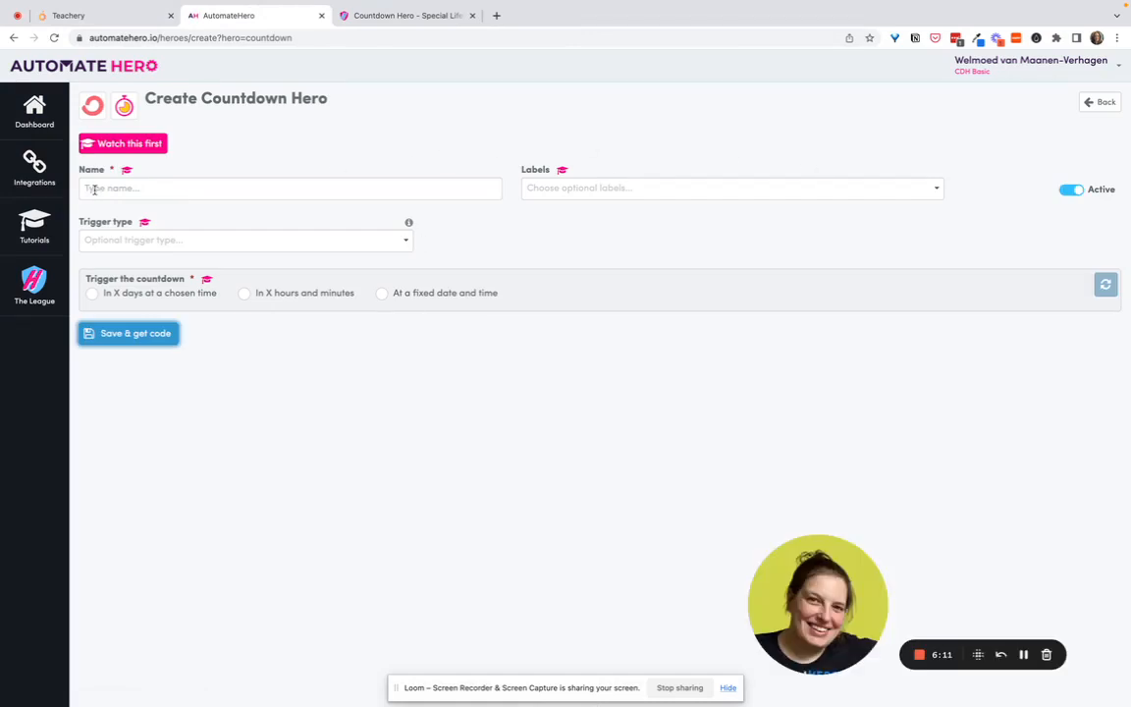
{"action": "type", "text": "$27 discounted course"}
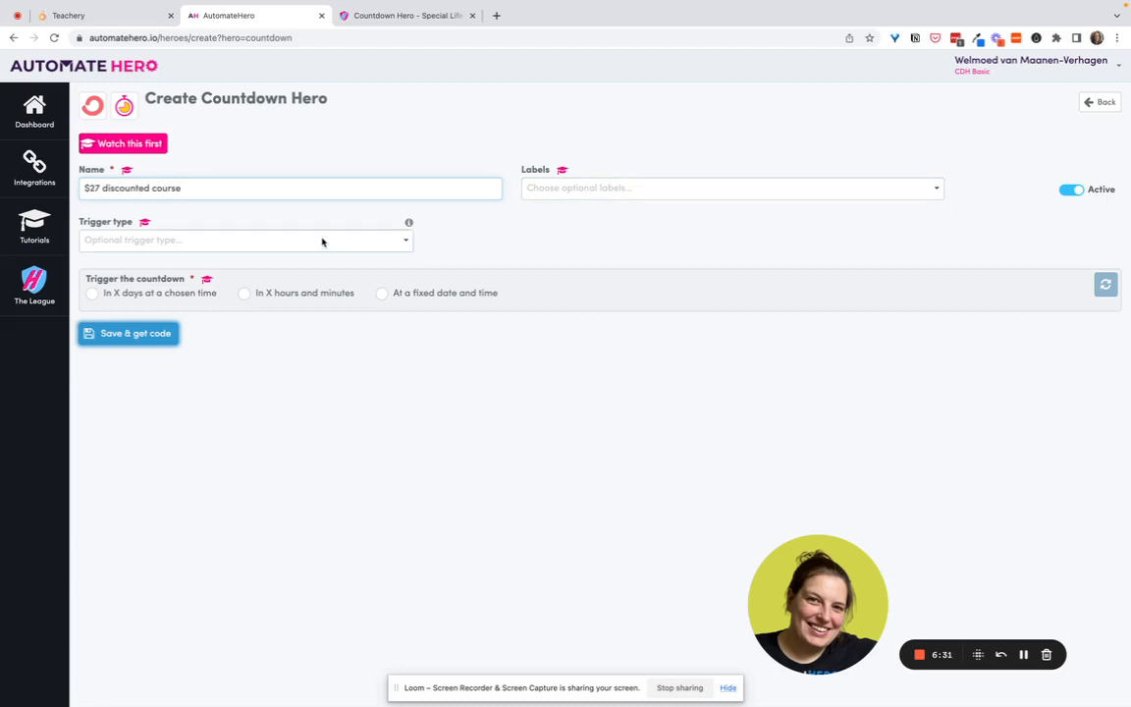
- Set the Countdown Hero's trigger type to "Tag added" with "1:1 services" as the trigger tag
{"action": "mouse_move", "coordinate": [409, 223]}
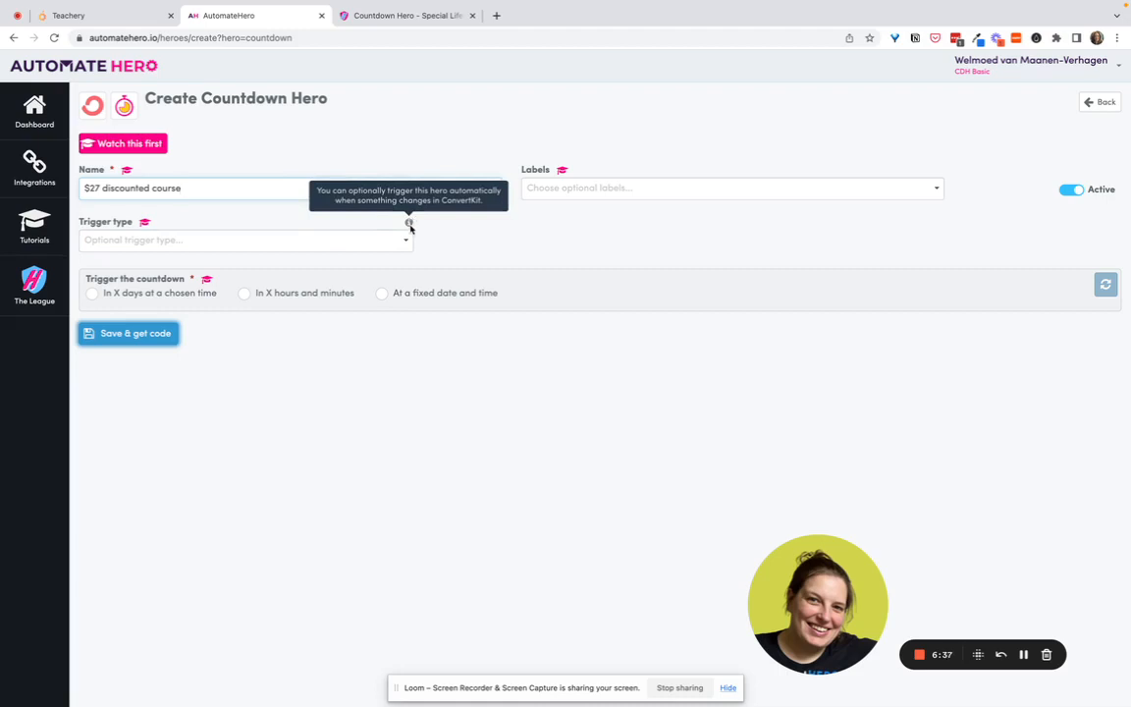
{"action": "left_click", "coordinate": [332, 240]}
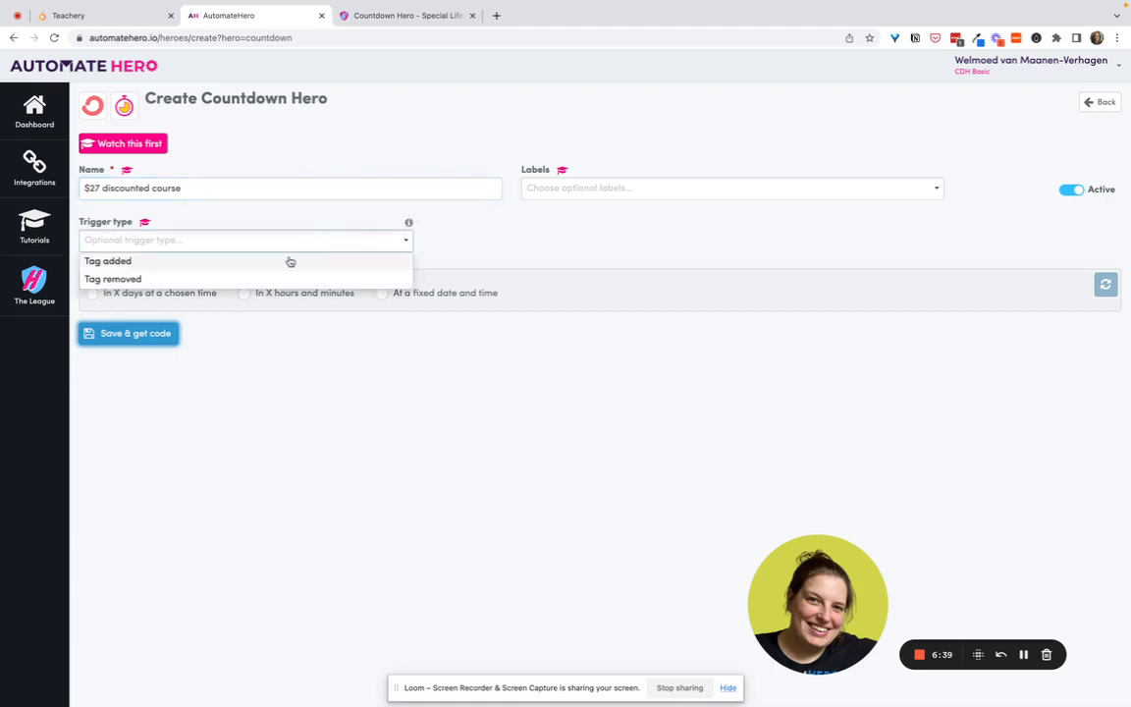
{"action": "left_click", "coordinate": [290, 260]}
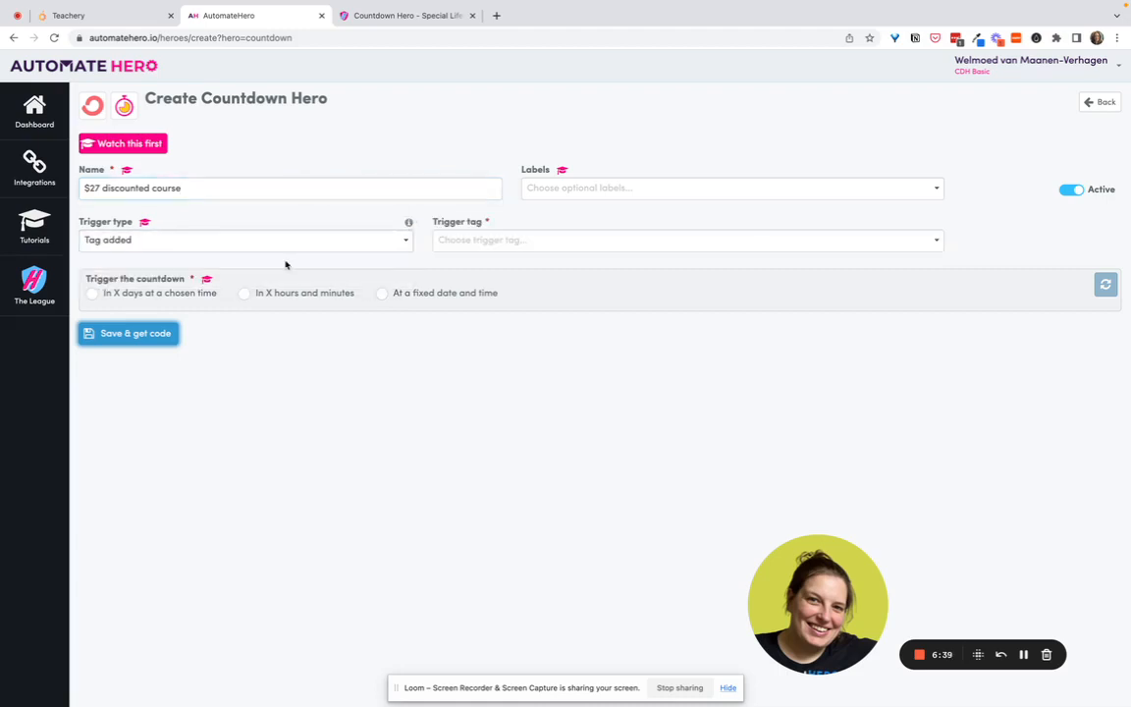
{"action": "left_click", "coordinate": [471, 240]}
{"action": "left_click", "coordinate": [475, 287]}
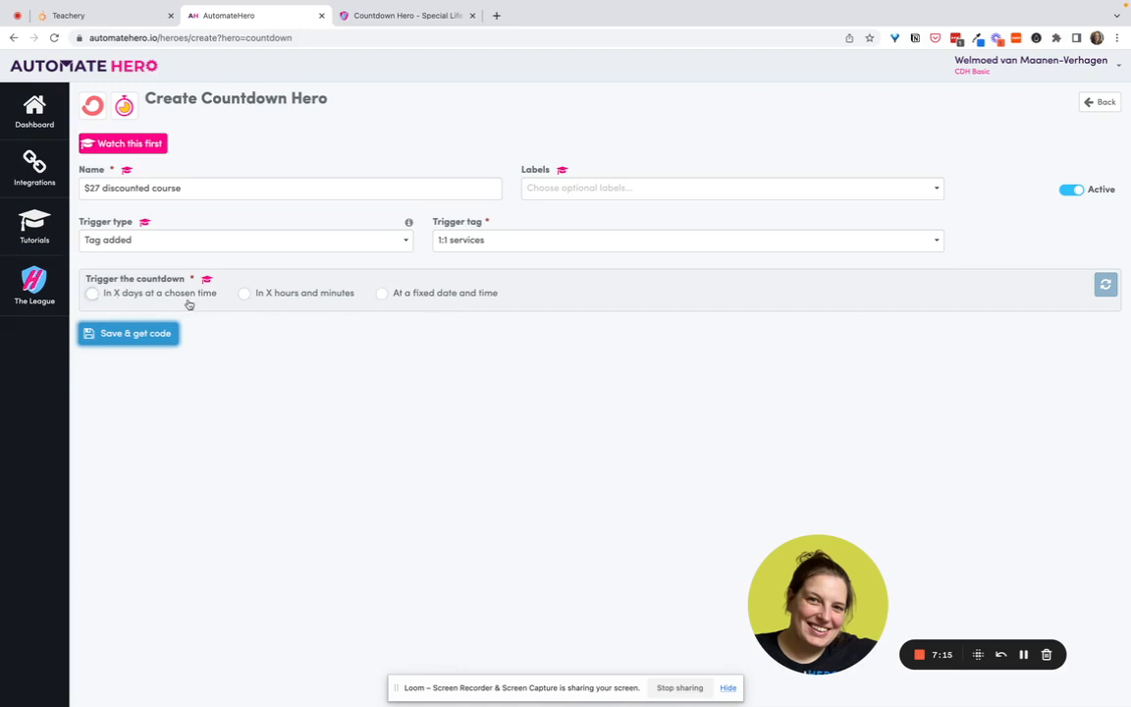
- Trigger the countdown in X hours and minutes, with a delay of 0 hours and 30 minutes
{"action": "left_click", "coordinate": [244, 294]}
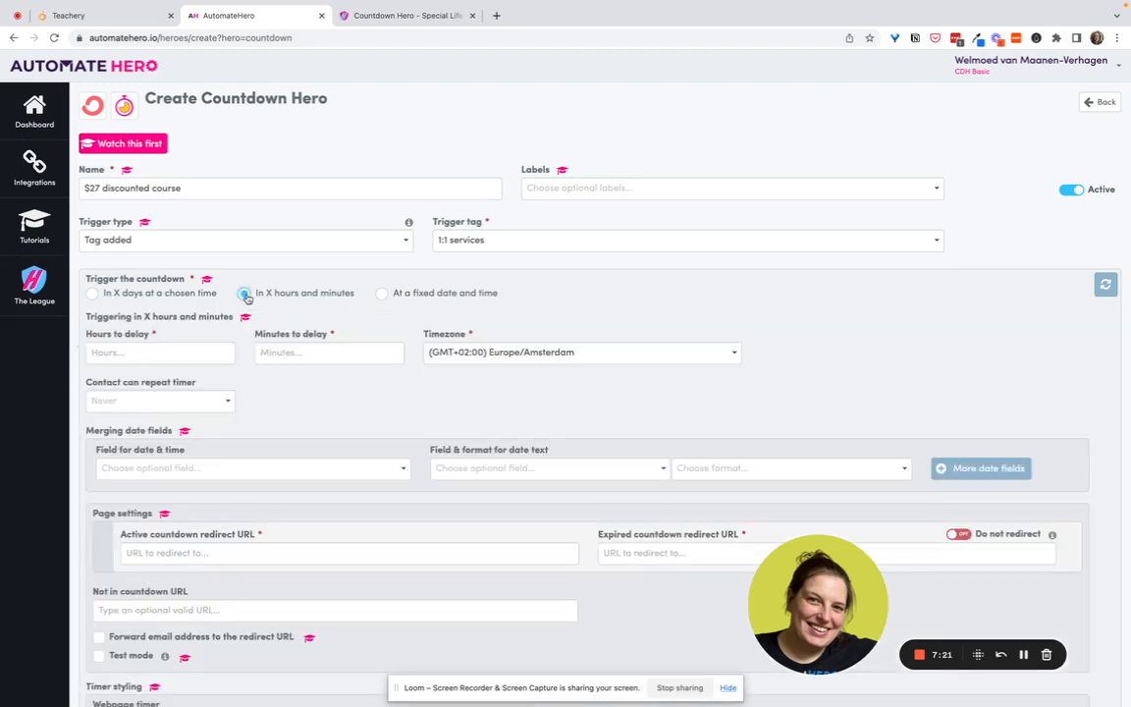
{"action": "left_click", "coordinate": [160, 351]}
{"action": "type", "text": "0"}
{"action": "key", "text": "Tab"}
{"action": "type", "text": "3"}
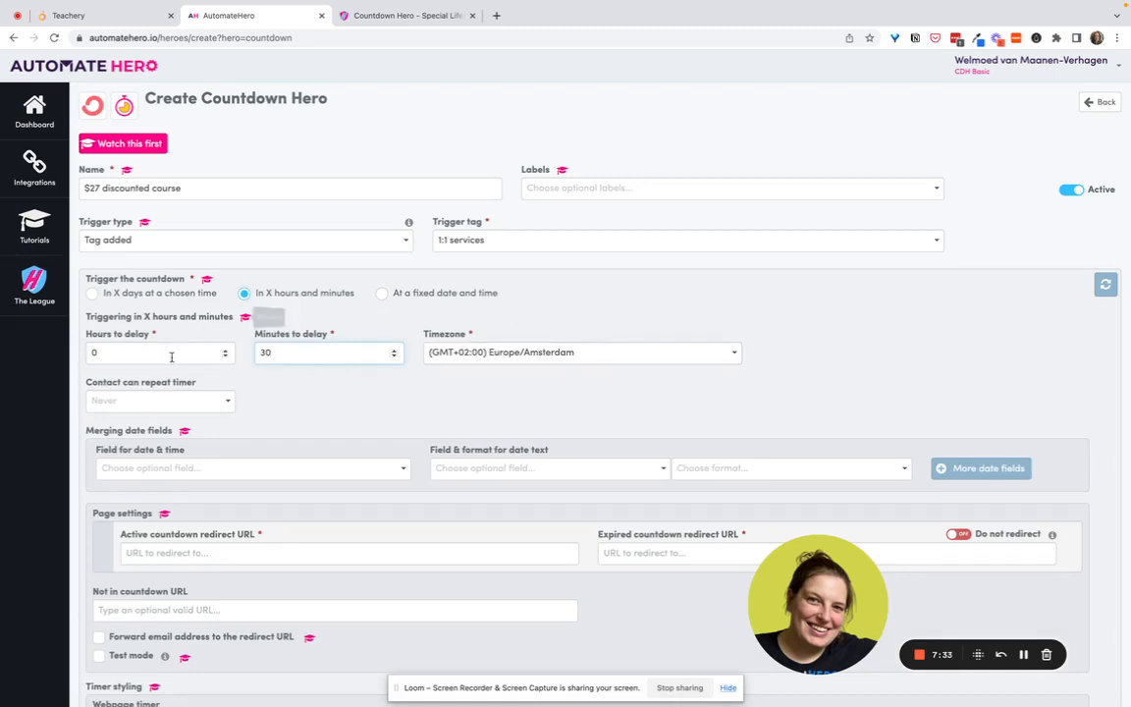
- Copy the $27 sales page's URL from Teachery and paste it as the active countdown redirect URL in AutomateHero
{"action": "scroll", "coordinate": [346, 417], "scroll_direction": "down", "scroll_amount": 3}
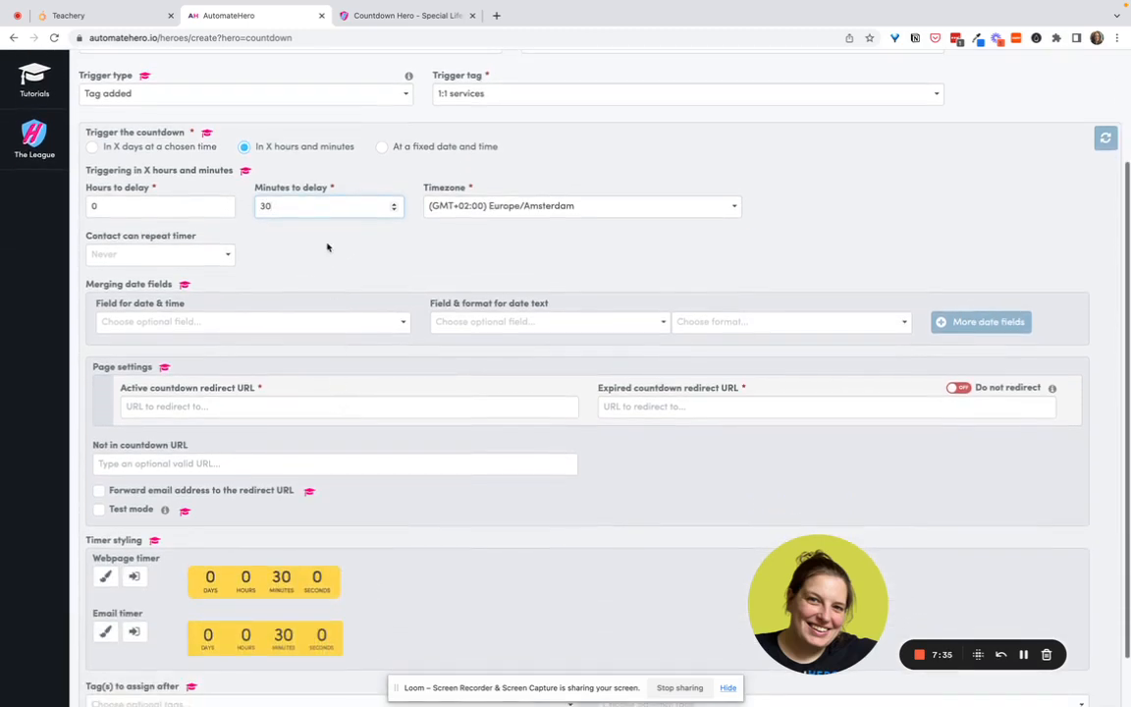
{"action": "scroll", "coordinate": [328, 248], "scroll_direction": "down", "scroll_amount": 2}
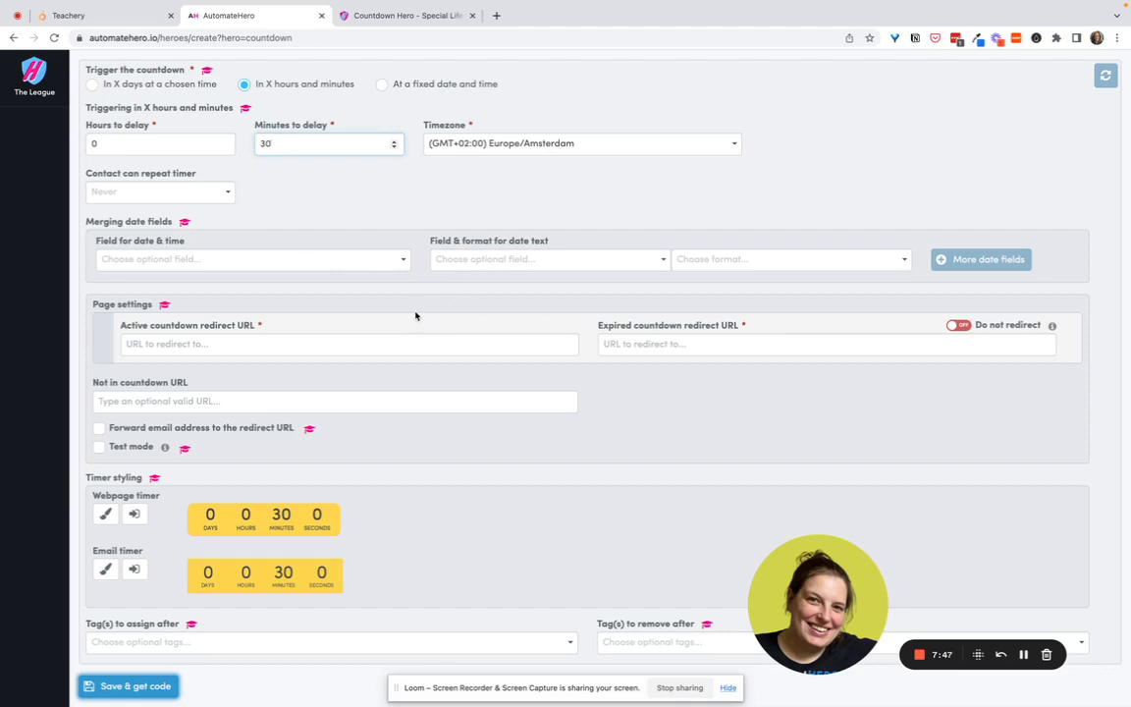
{"action": "left_click", "coordinate": [227, 343]}
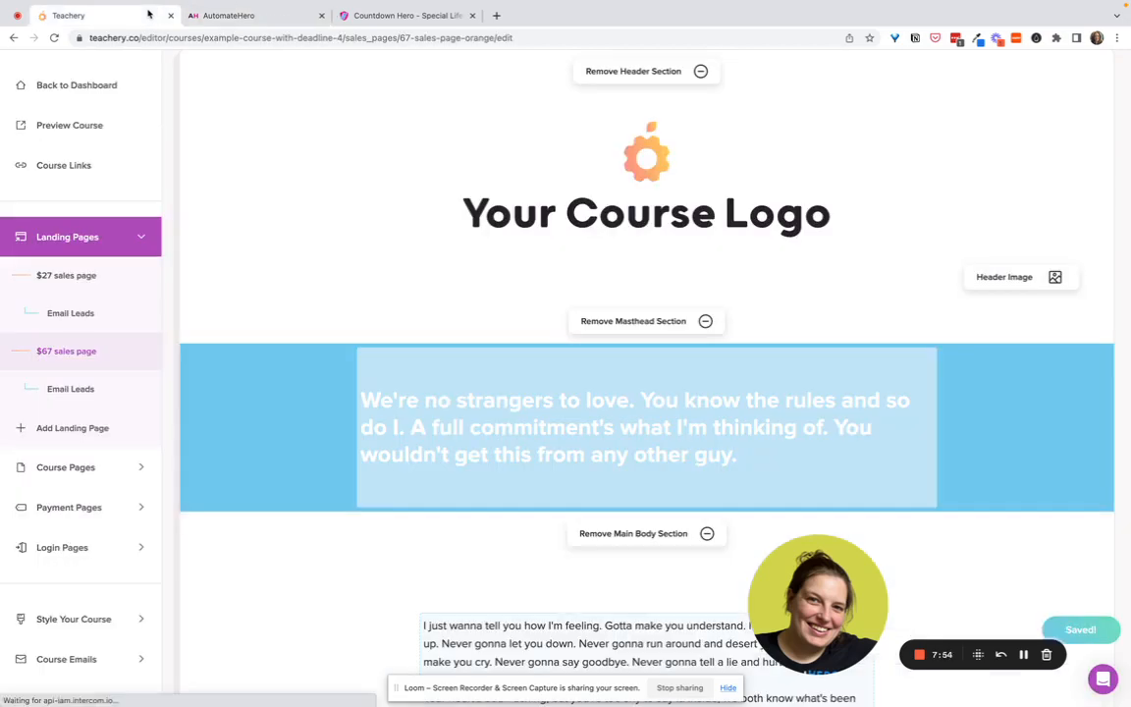
{"action": "left_click", "coordinate": [118, 15]}
{"action": "left_click", "coordinate": [96, 279]}
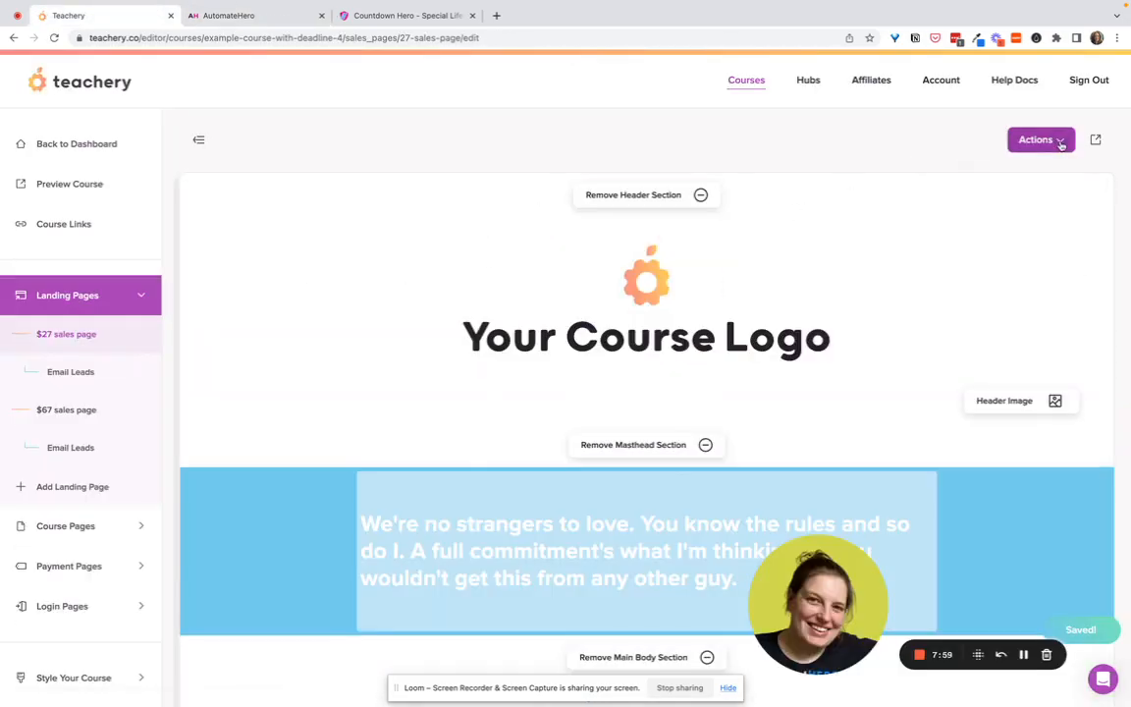
{"action": "left_click", "coordinate": [1041, 139]}
{"action": "left_click", "coordinate": [979, 177]}
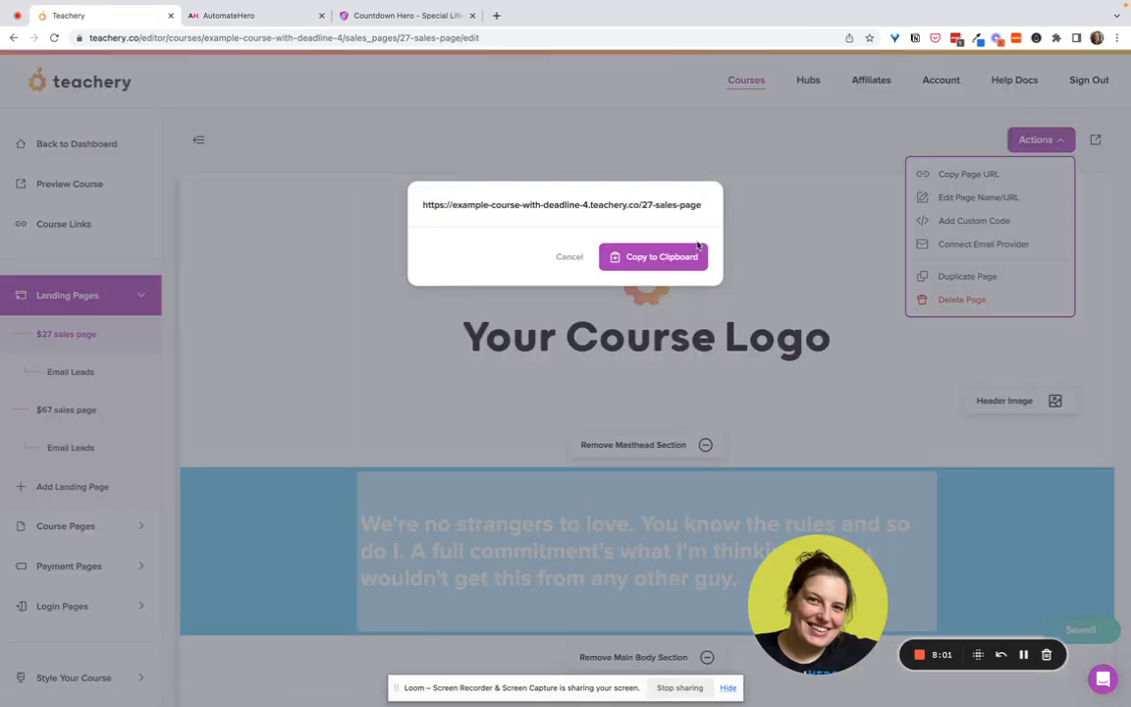
{"action": "left_click", "coordinate": [650, 255]}
{"action": "left_click", "coordinate": [245, 18]}
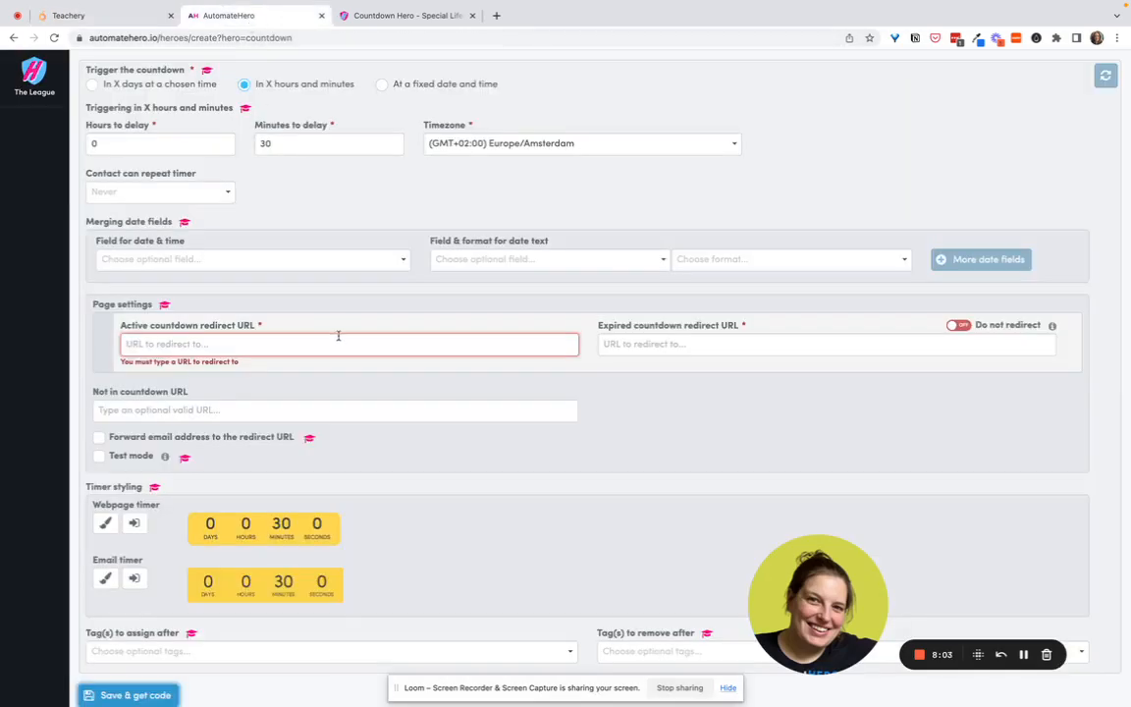
{"action": "left_click", "coordinate": [339, 339]}
{"action": "key", "text": "super+v"}
- Copy the $67 sales page's URL from Teachery and paste it as the expired countdown redirect URL in AutomateHero
{"action": "left_click", "coordinate": [674, 344]}
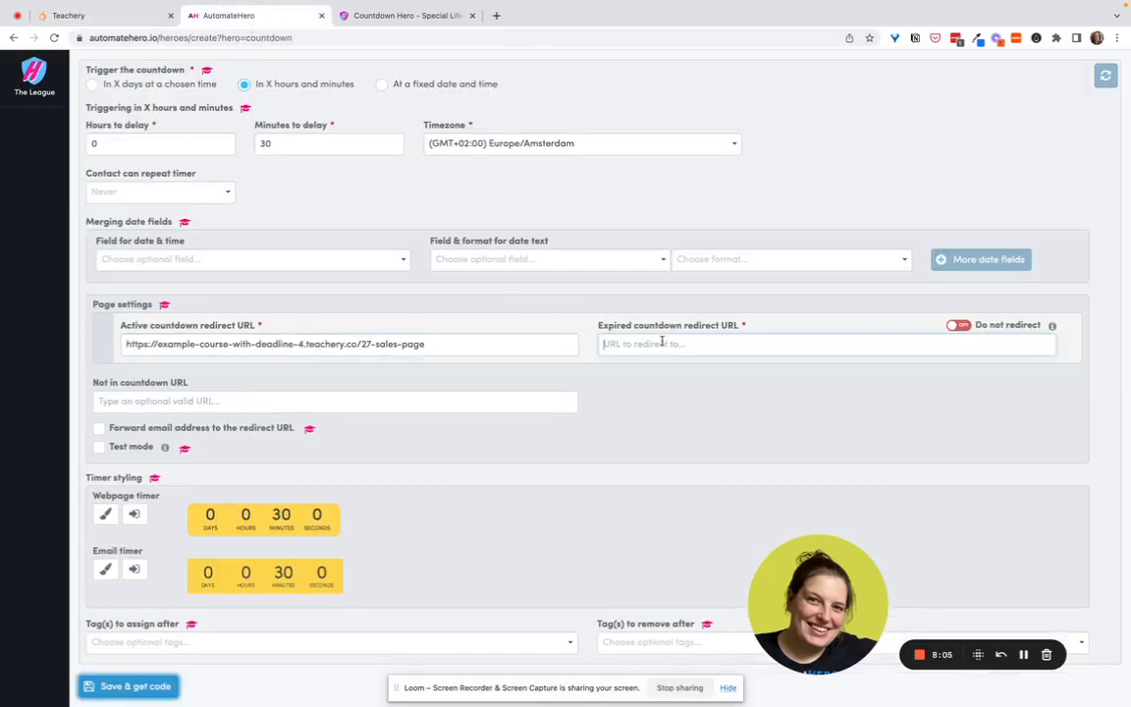
{"action": "left_click", "coordinate": [118, 16]}
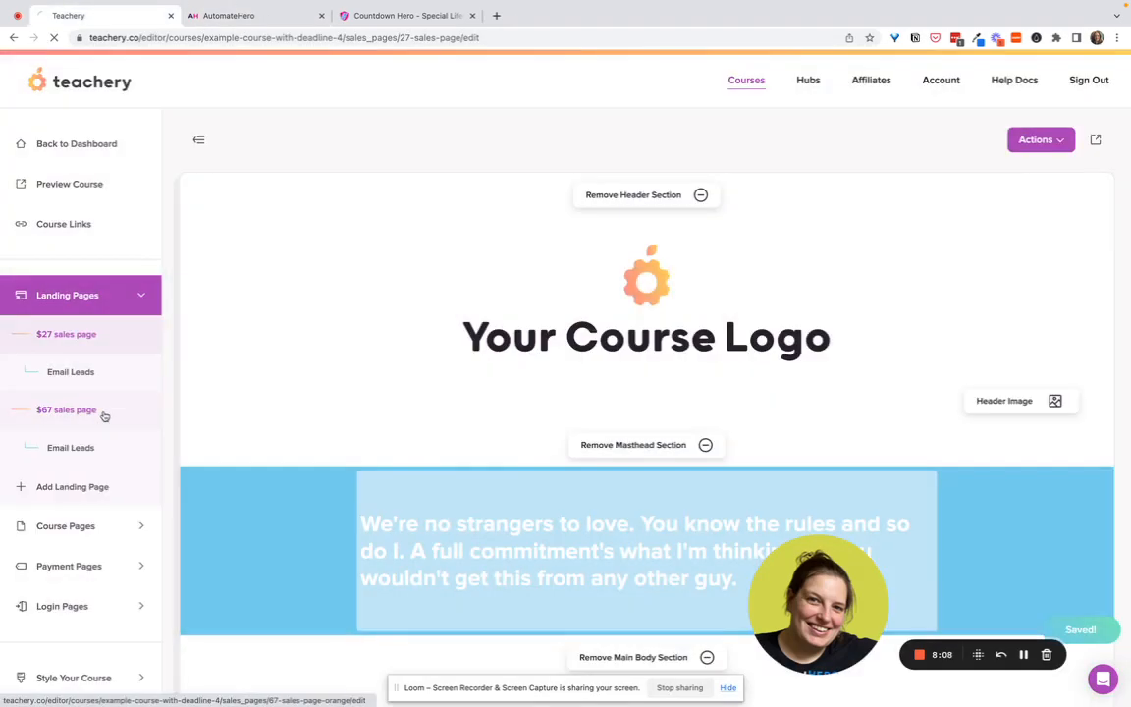
{"action": "left_click", "coordinate": [103, 410]}
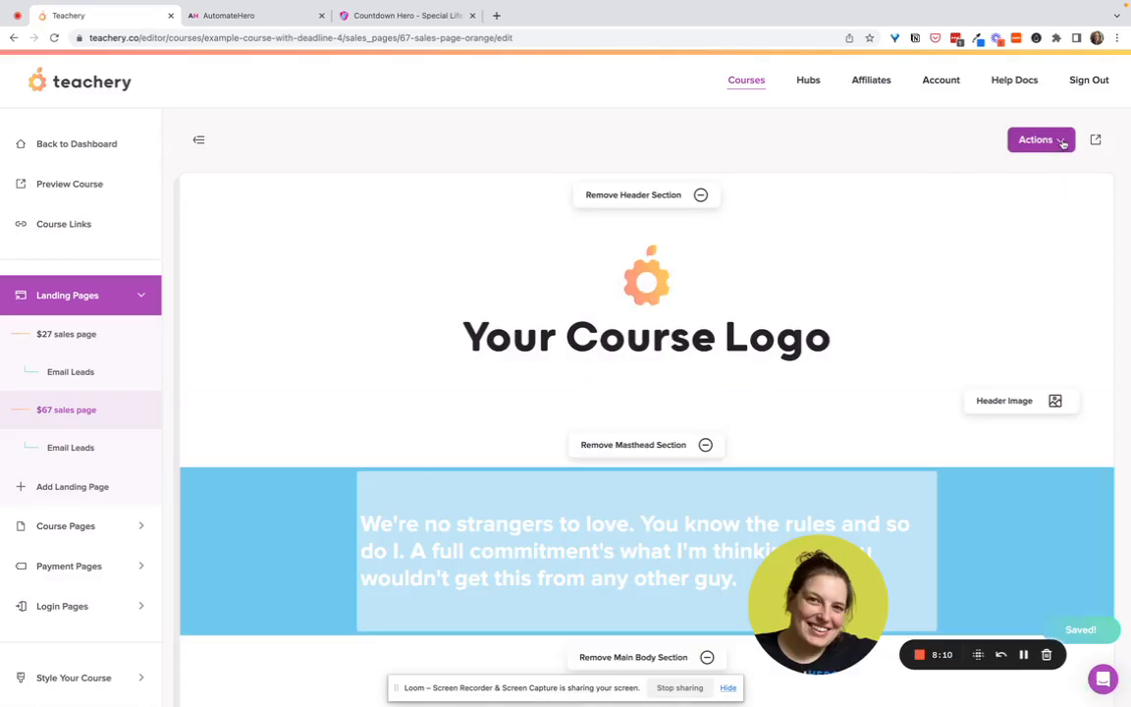
{"action": "left_click", "coordinate": [1041, 139]}
{"action": "left_click", "coordinate": [994, 174]}
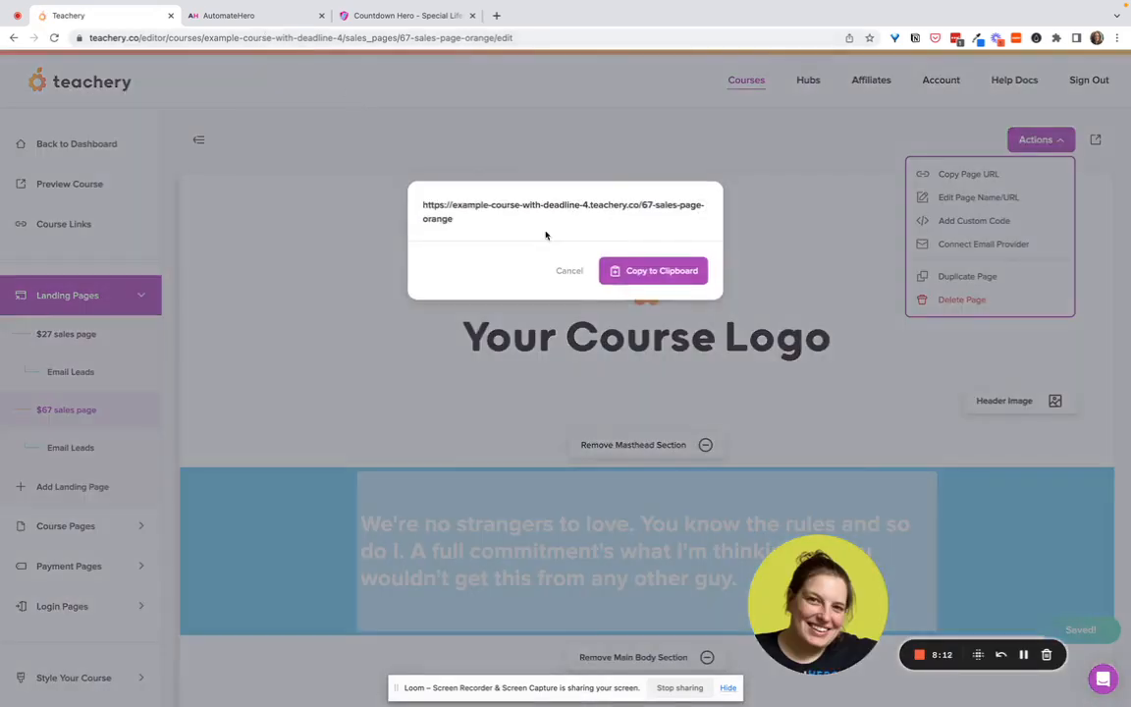
{"action": "left_click", "coordinate": [643, 272]}
{"action": "left_click", "coordinate": [228, 15]}
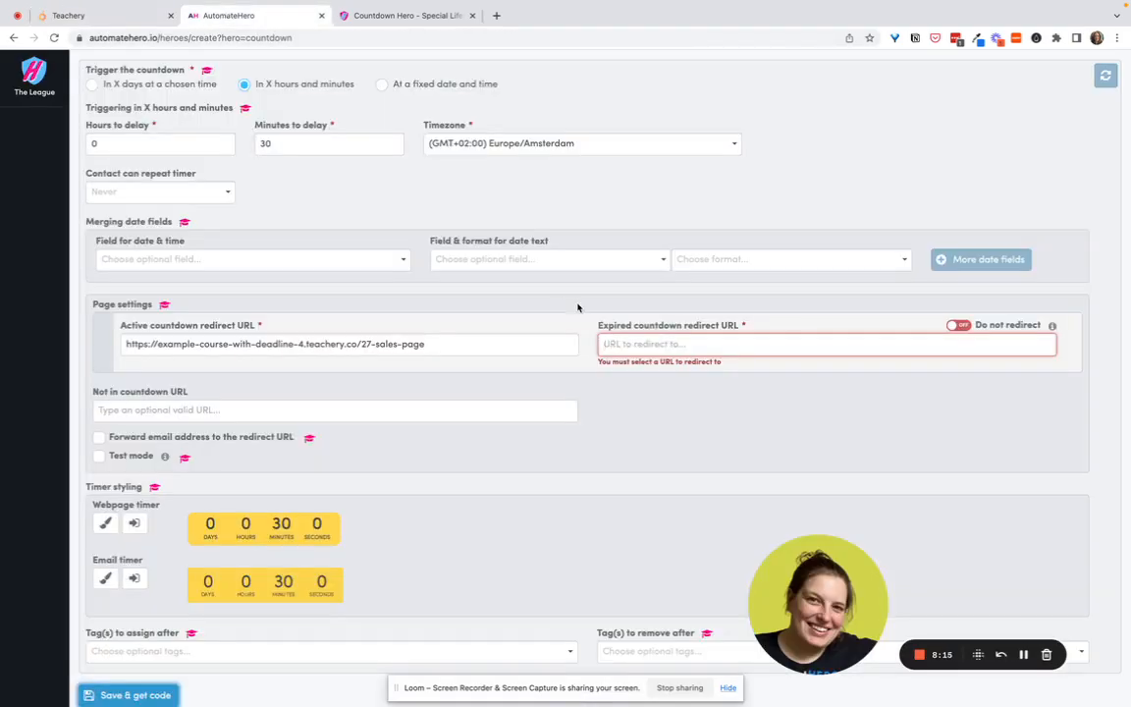
{"action": "left_click", "coordinate": [663, 344]}
{"action": "key", "text": "ctrl+v"}
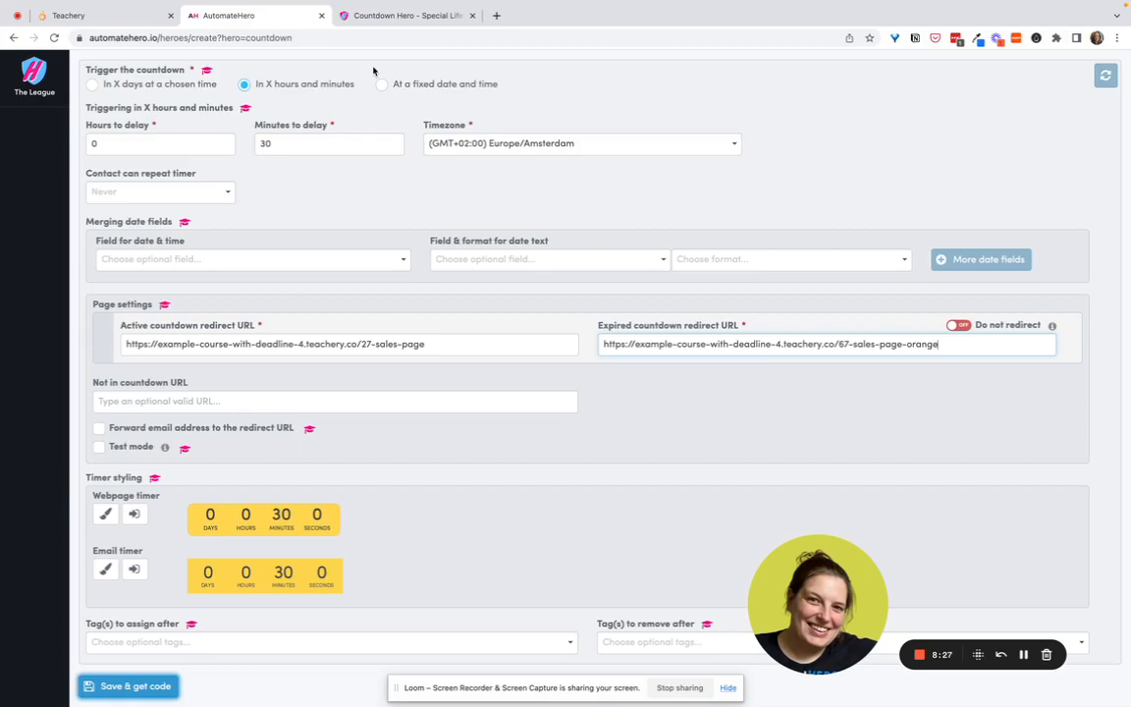
- Switch to the Countdown Hero sales page and examine its feature descriptions, including The 404 Method
{"action": "left_click", "coordinate": [403, 16]}
{"action": "scroll", "coordinate": [415, 228], "scroll_direction": "down", "scroll_amount": 5}
{"action": "scroll", "coordinate": [415, 228], "scroll_direction": "down", "scroll_amount": 15}
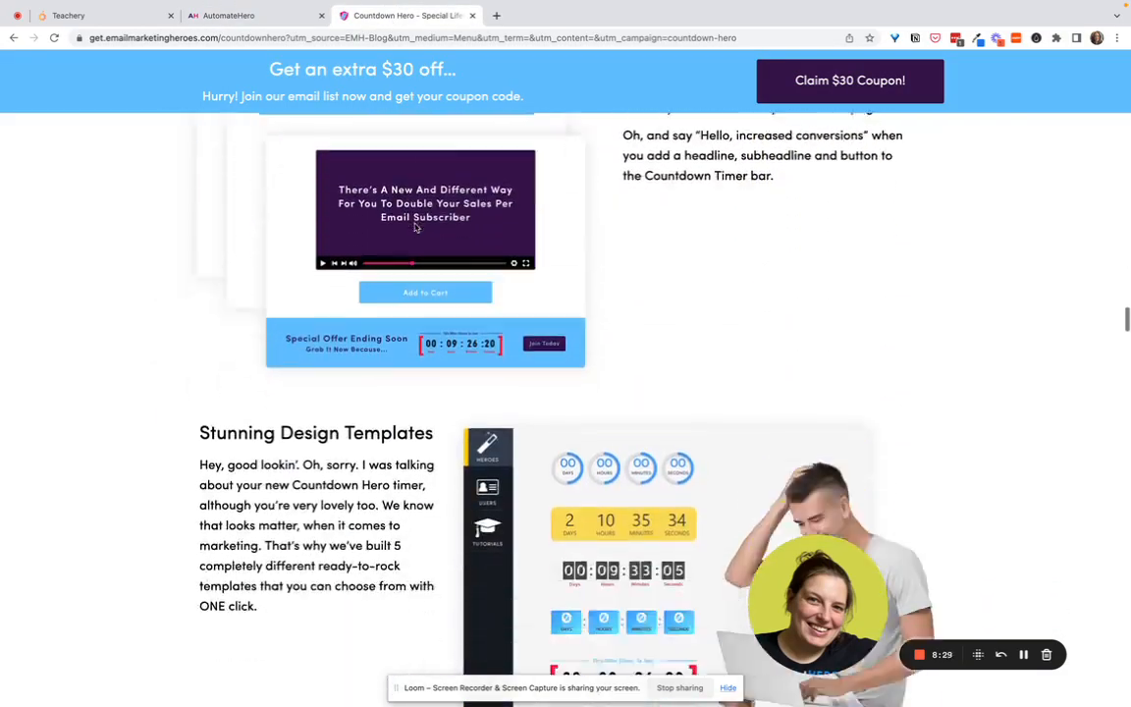
{"action": "scroll", "coordinate": [414, 228], "scroll_direction": "down", "scroll_amount": 15}
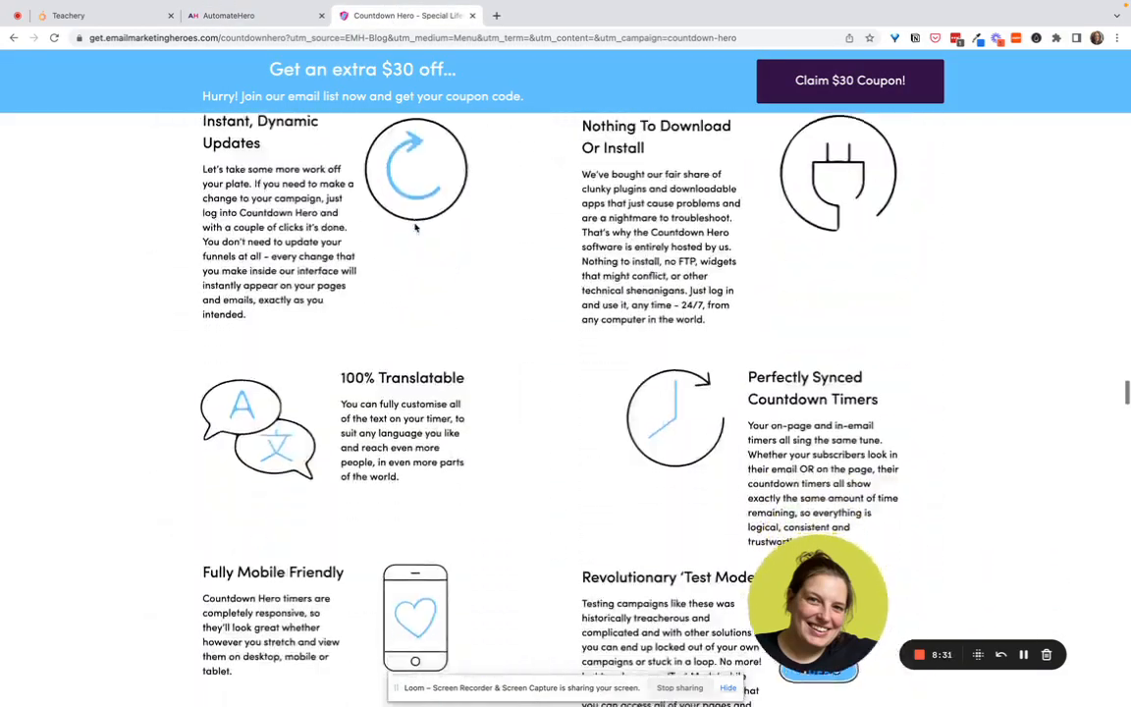
{"action": "scroll", "coordinate": [414, 228], "scroll_direction": "up", "scroll_amount": 10}
{"action": "scroll", "coordinate": [414, 228], "scroll_direction": "up", "scroll_amount": 15}
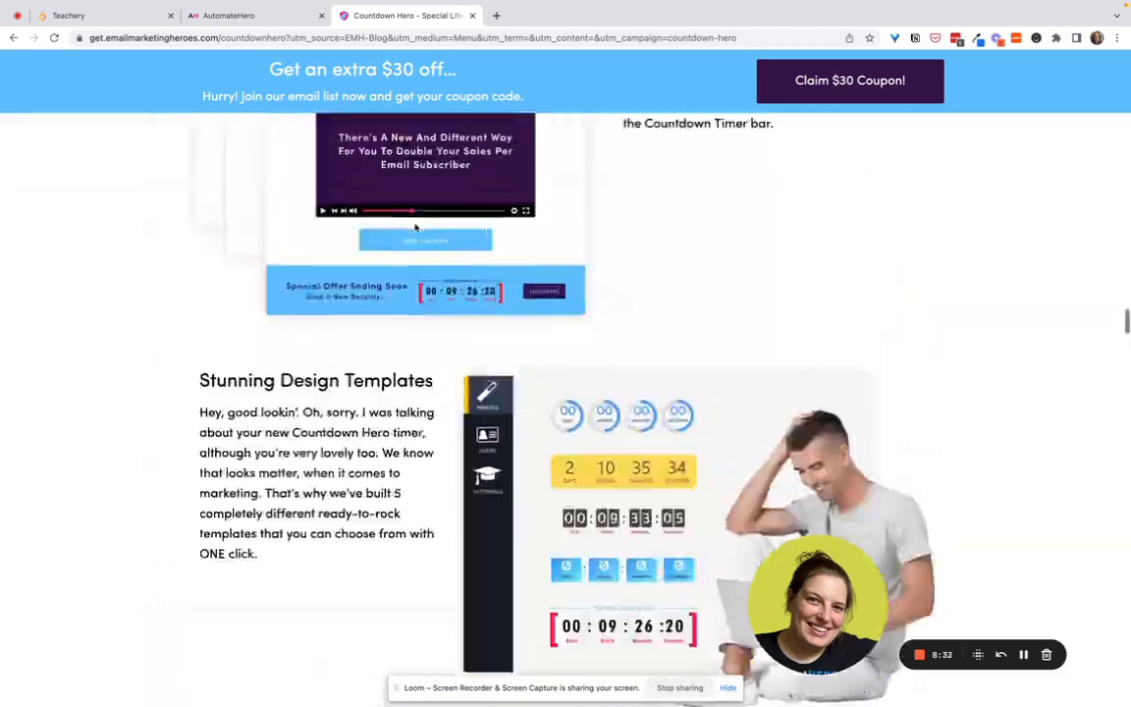
{"action": "scroll", "coordinate": [414, 228], "scroll_direction": "up", "scroll_amount": 9}
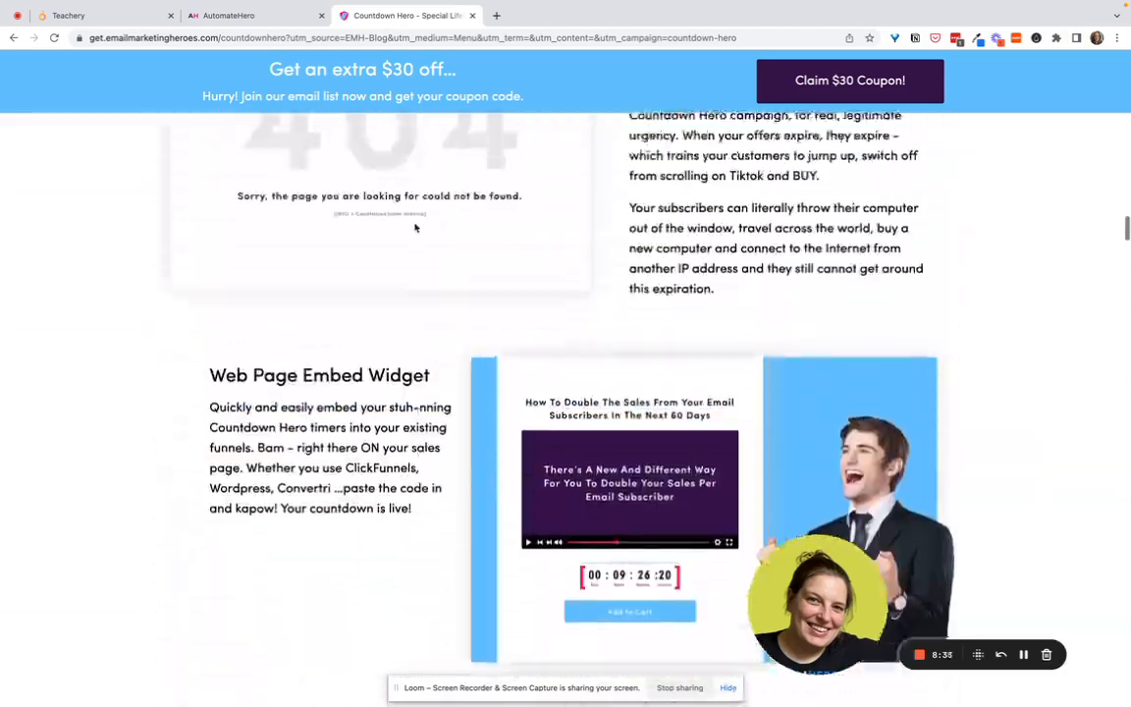
{"action": "scroll", "coordinate": [416, 230], "scroll_direction": "down", "scroll_amount": 4}
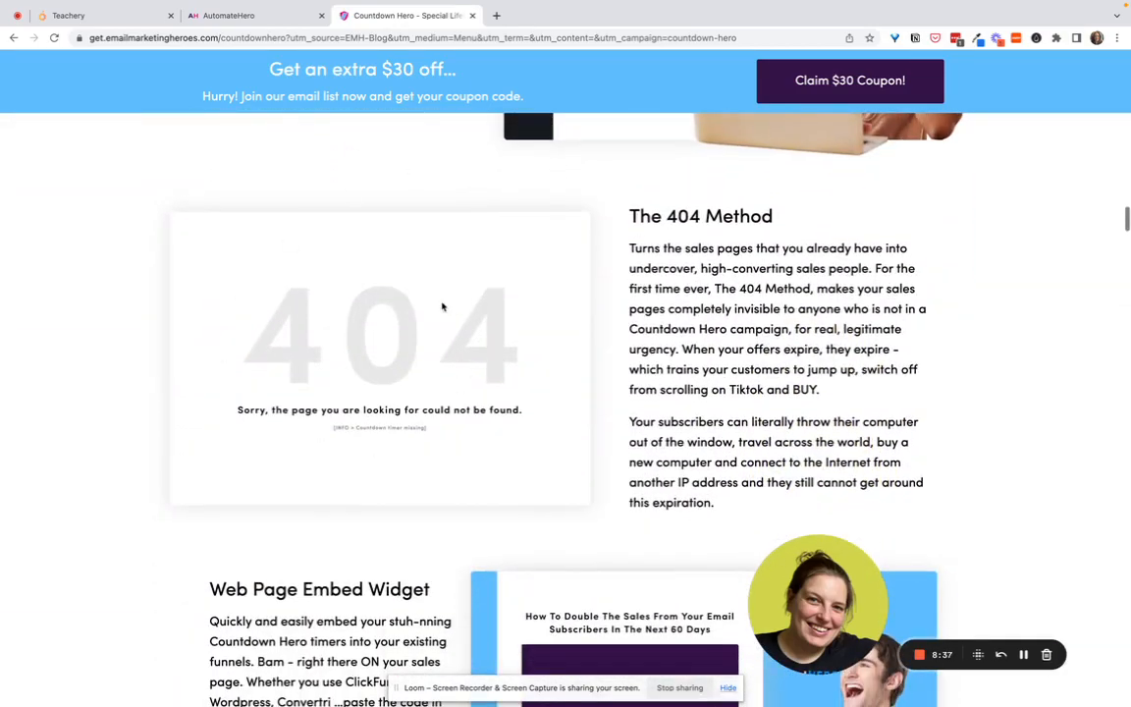
- Back in AutomateHero, reuse the expired countdown redirect URL as the Not in countdown URL and enable Test mode
{"action": "left_click", "coordinate": [245, 16]}
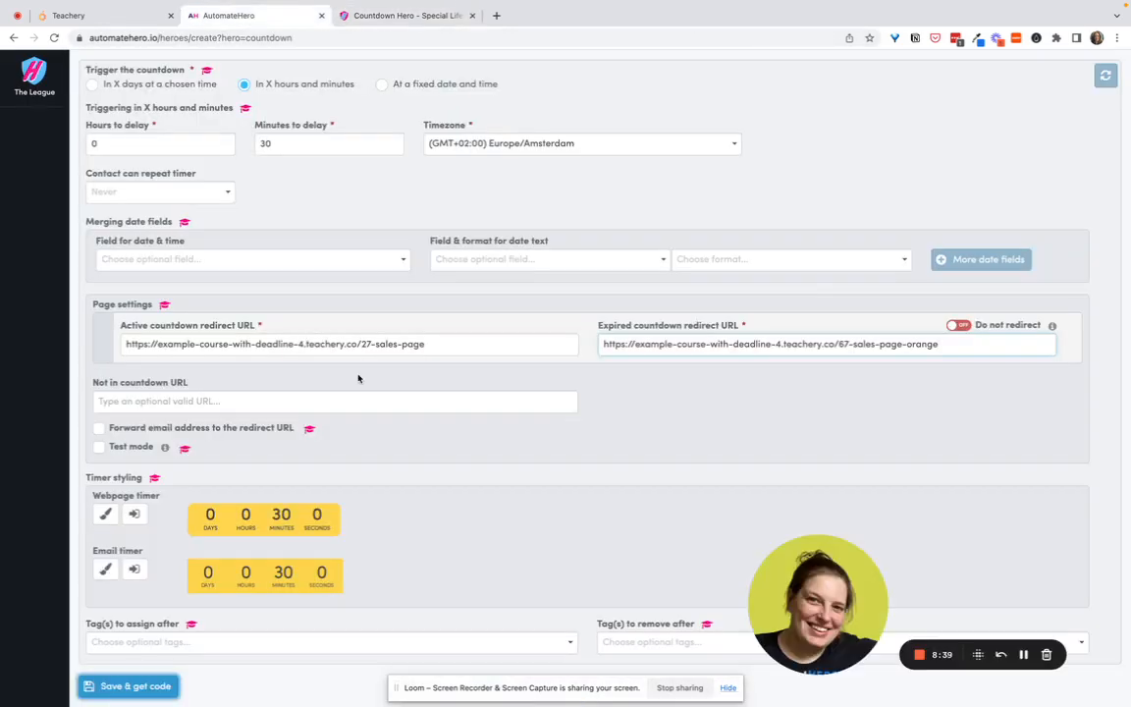
{"action": "triple_click", "coordinate": [636, 343]}
{"action": "key", "text": "ctrl+c"}
{"action": "left_click", "coordinate": [469, 402]}
{"action": "key", "text": "ctrl+v"}
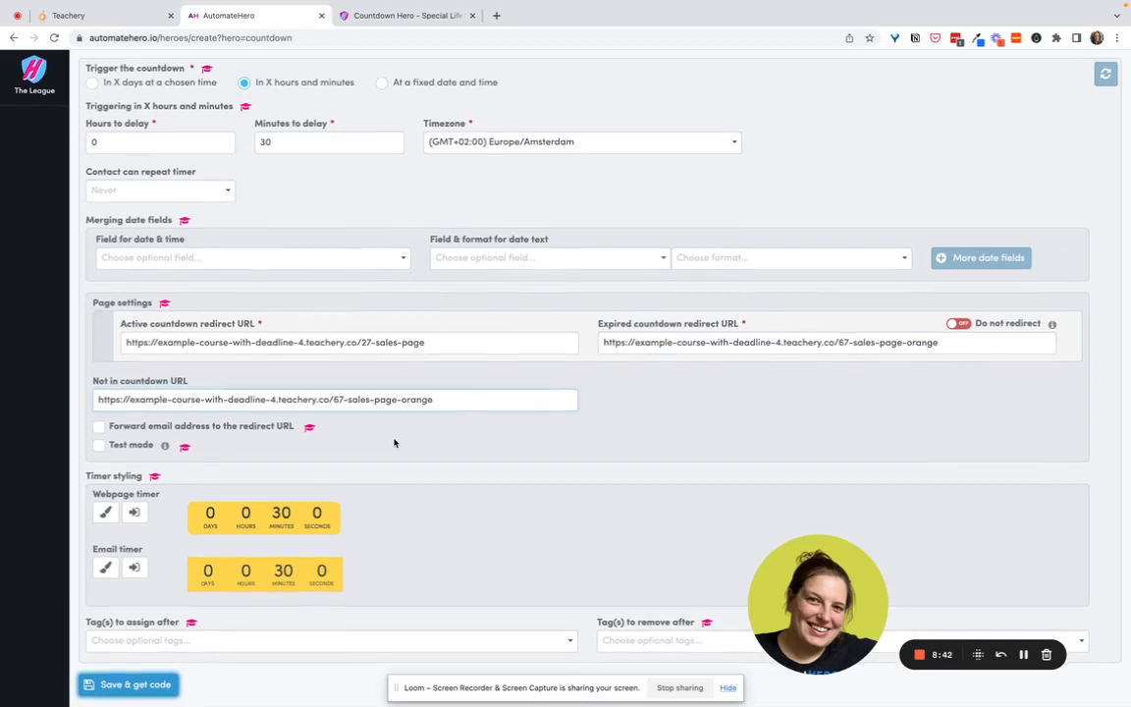
{"action": "left_click", "coordinate": [100, 450]}
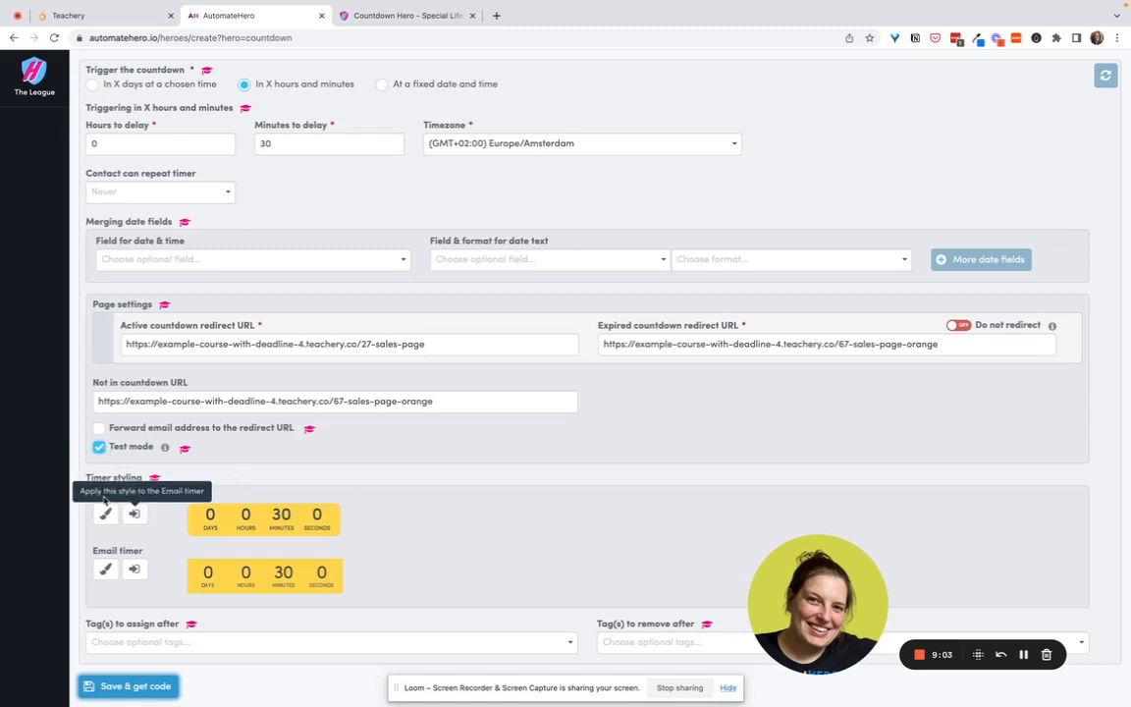
- Open the style settings of the webpage timer
{"action": "left_click", "coordinate": [369, 526]}
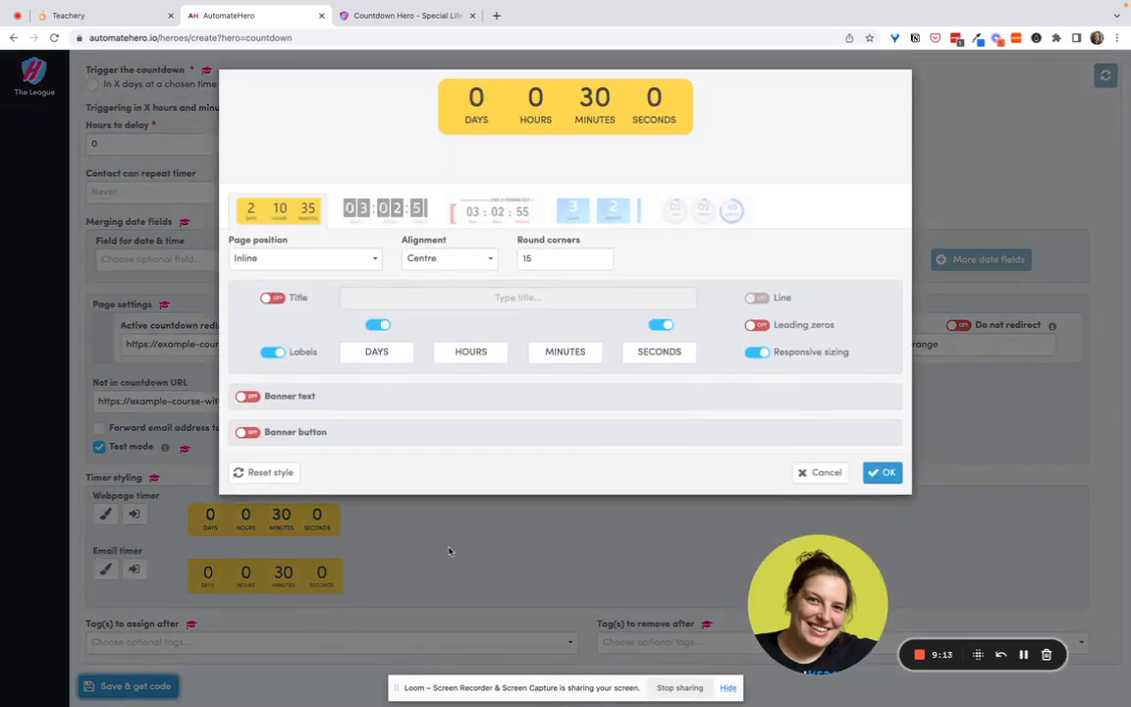
{"action": "left_click", "coordinate": [819, 474]}
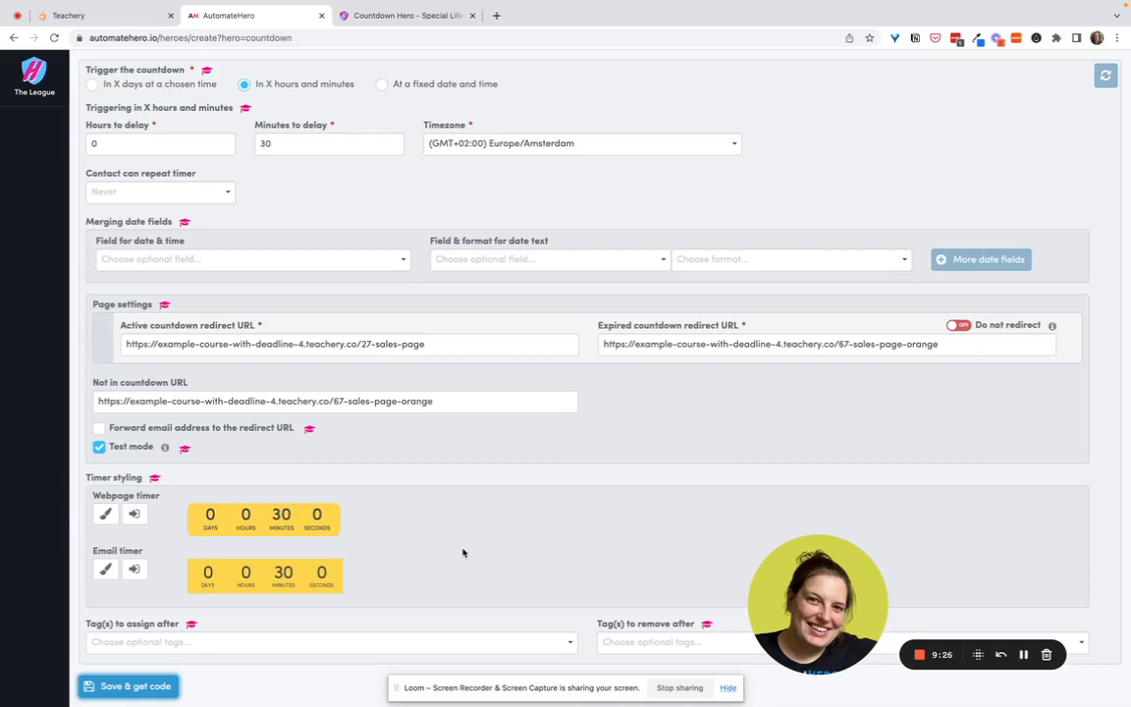
{"action": "left_click", "coordinate": [105, 514]}
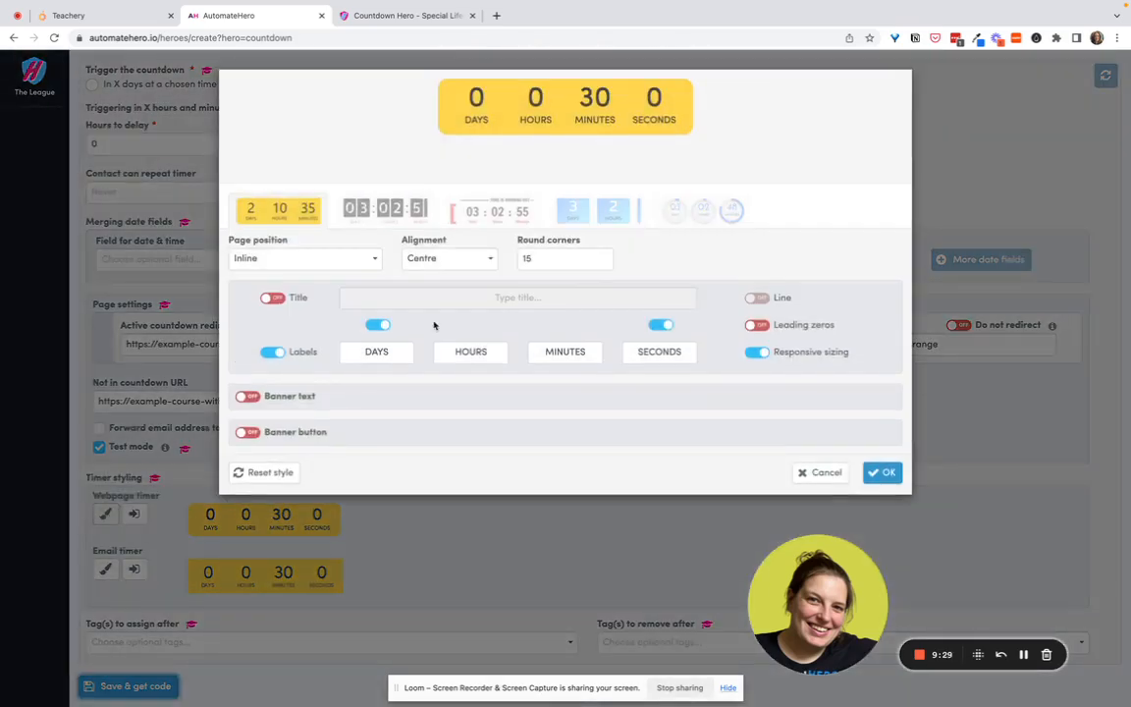
- Try the Full width top page position for the webpage timer, restore Inline, and view the alignment options
{"action": "left_click", "coordinate": [355, 263]}
{"action": "left_click", "coordinate": [263, 296]}
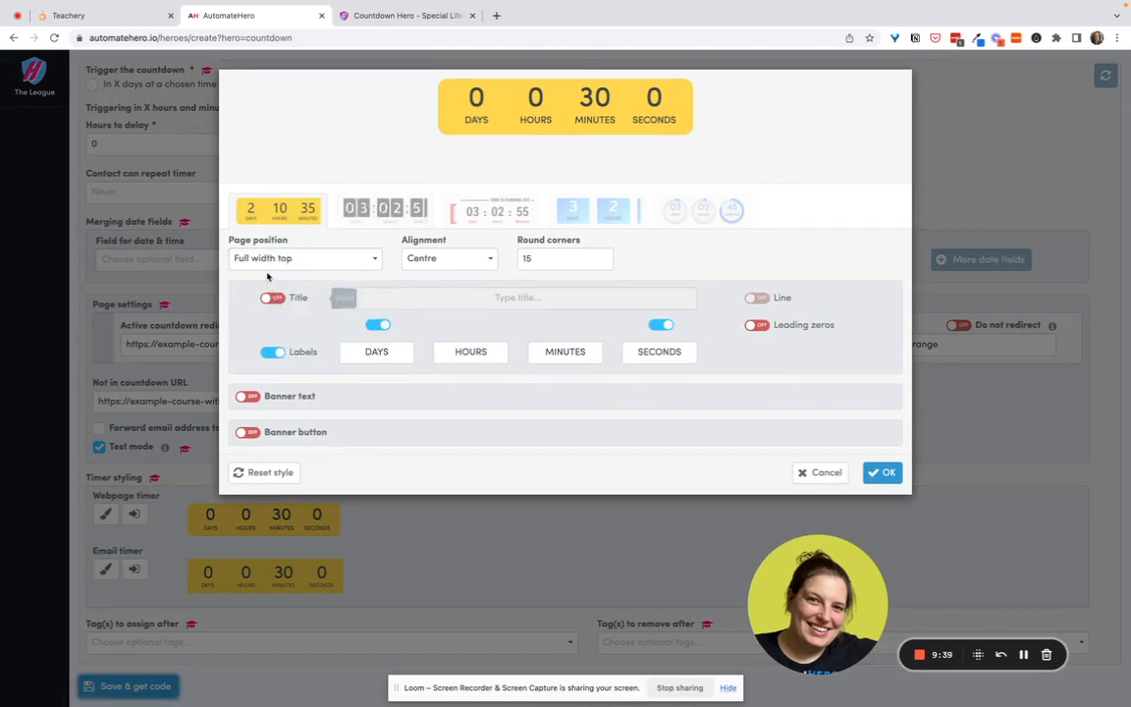
{"action": "left_click", "coordinate": [263, 259]}
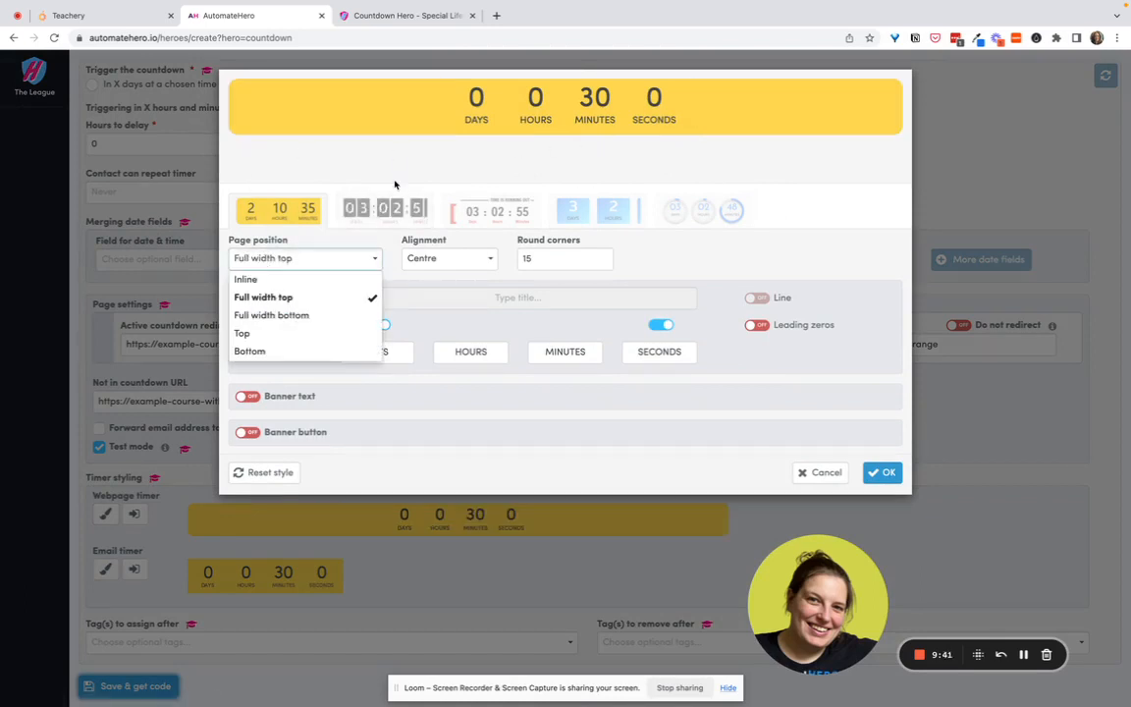
{"action": "left_click", "coordinate": [245, 279]}
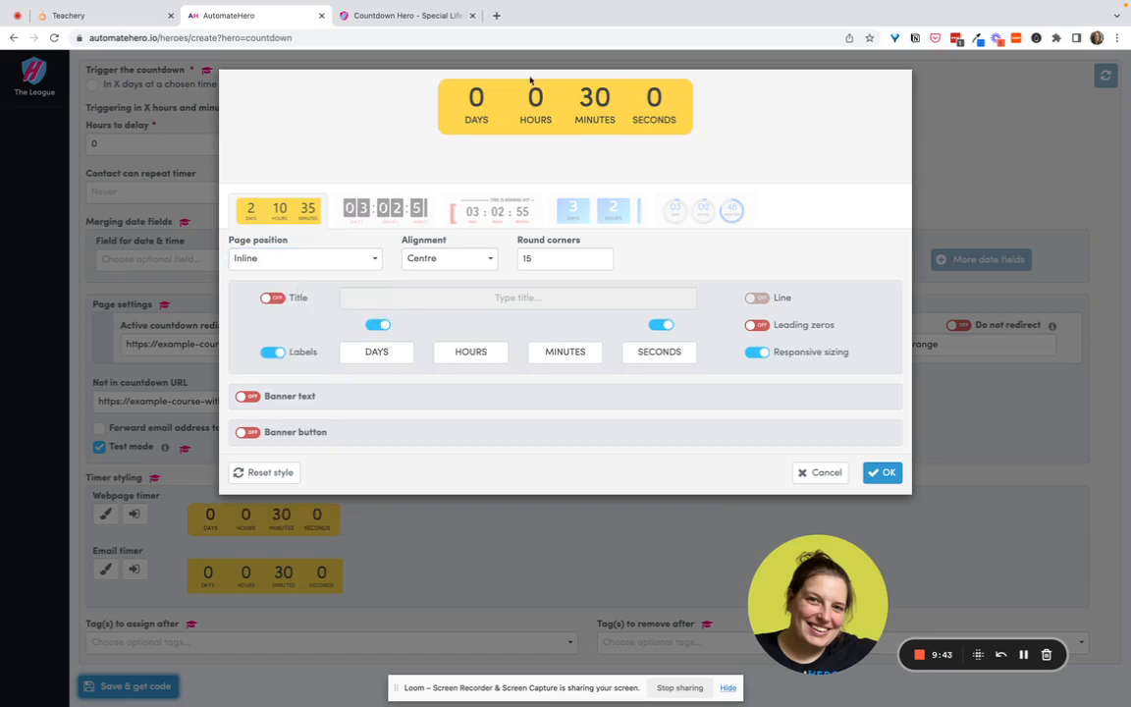
{"action": "left_click", "coordinate": [457, 257]}
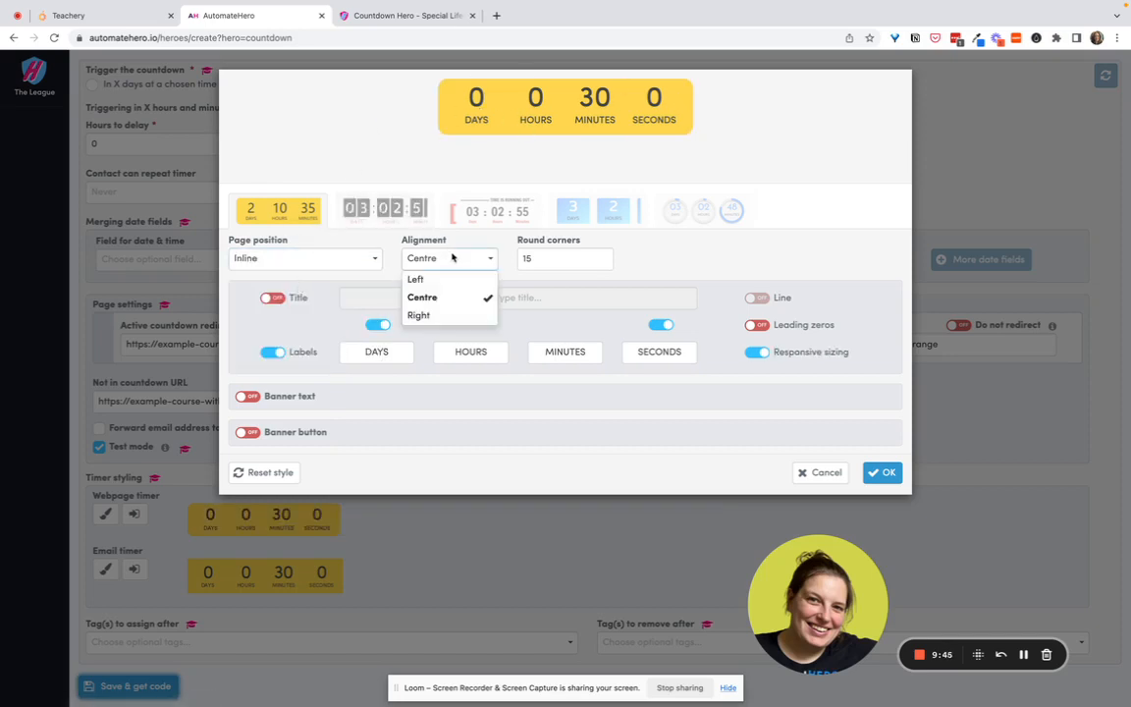
- Preview the blue block and circular timer designs and choose the red-bracketed "TIME IS RUNNING OUT" design for the webpage timer
{"action": "left_click", "coordinate": [520, 216]}
{"action": "left_click", "coordinate": [601, 214]}
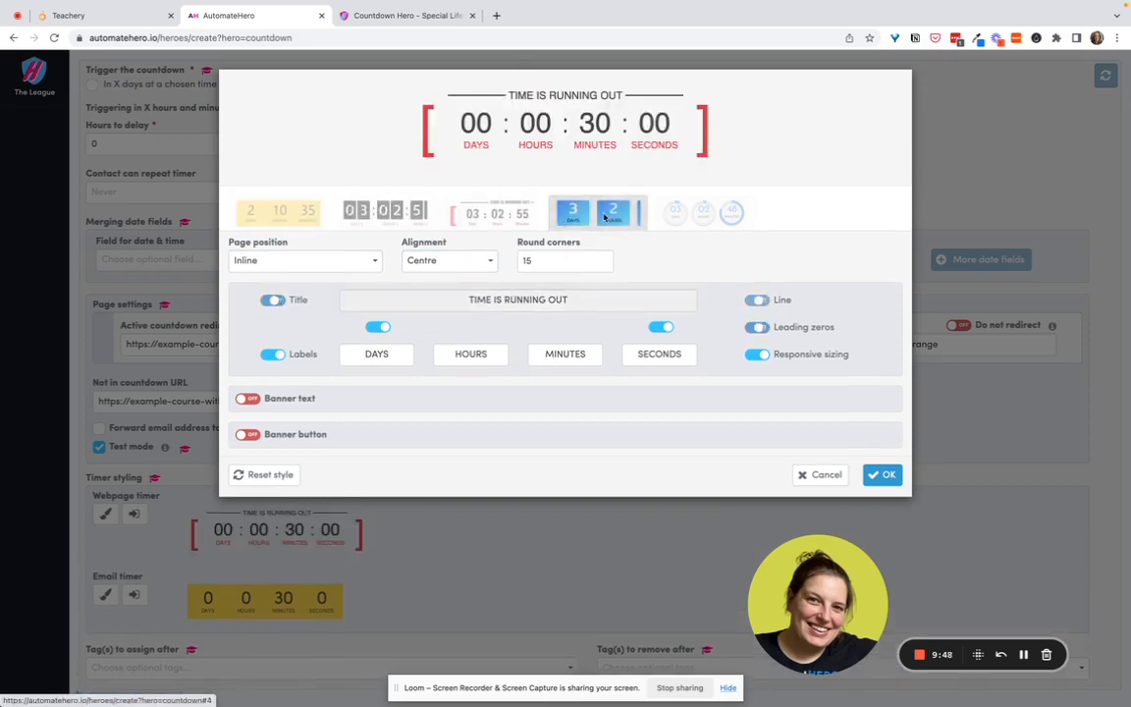
{"action": "left_click", "coordinate": [686, 215]}
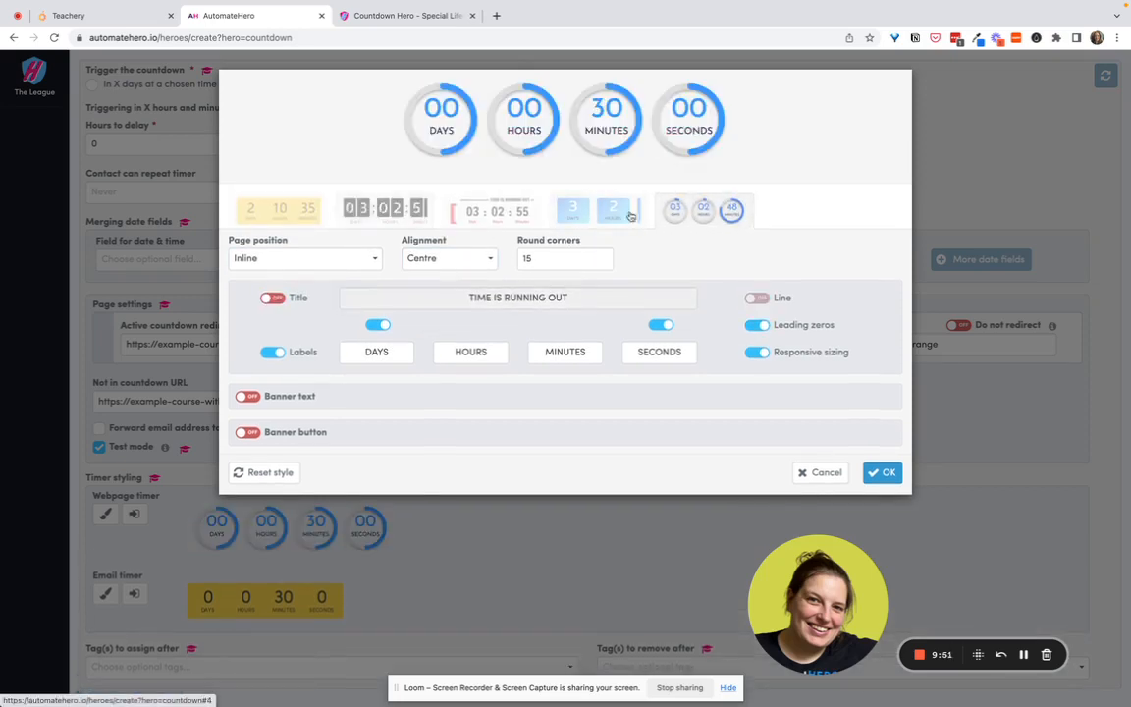
{"action": "left_click", "coordinate": [478, 216]}
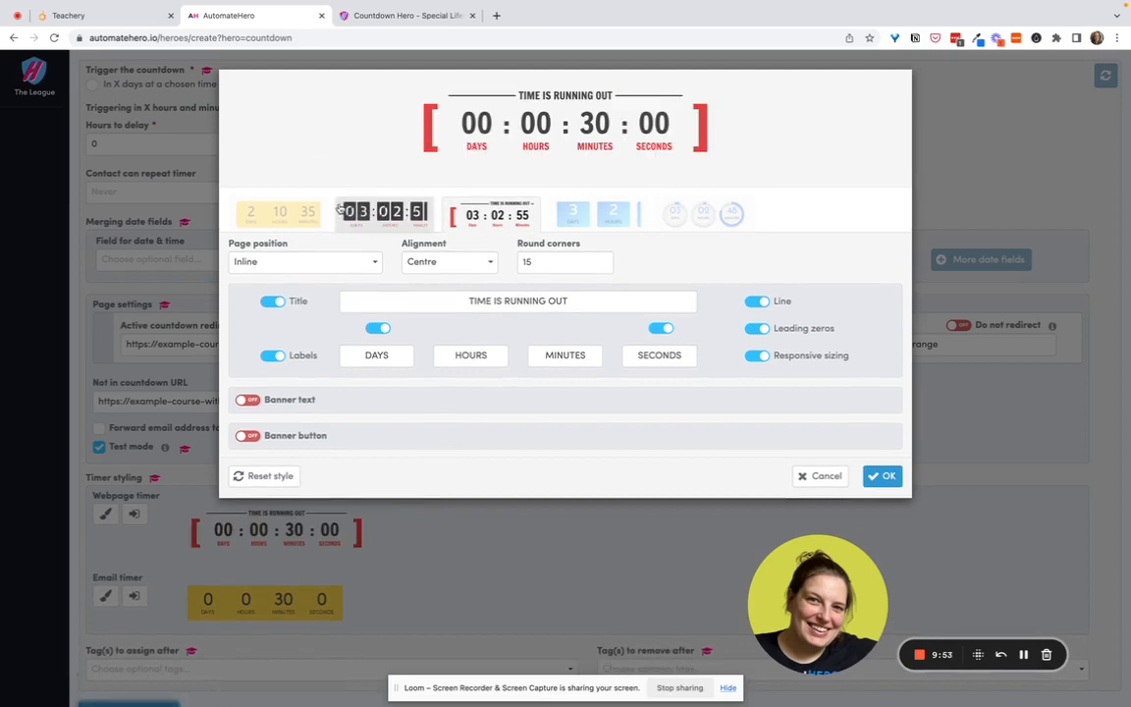
- Try shortening the webpage timer's minutes label to MIN and restore it to MINUTES
{"action": "left_click", "coordinate": [413, 304]}
{"action": "triple_click", "coordinate": [440, 305]}
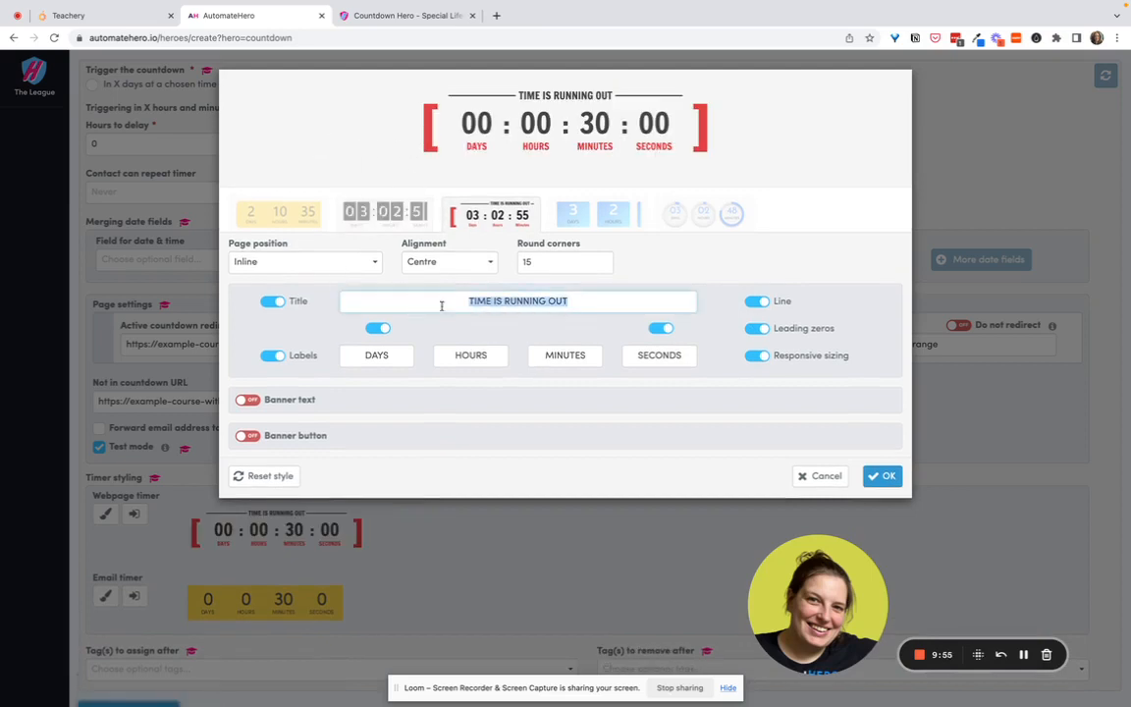
{"action": "double_click", "coordinate": [402, 356]}
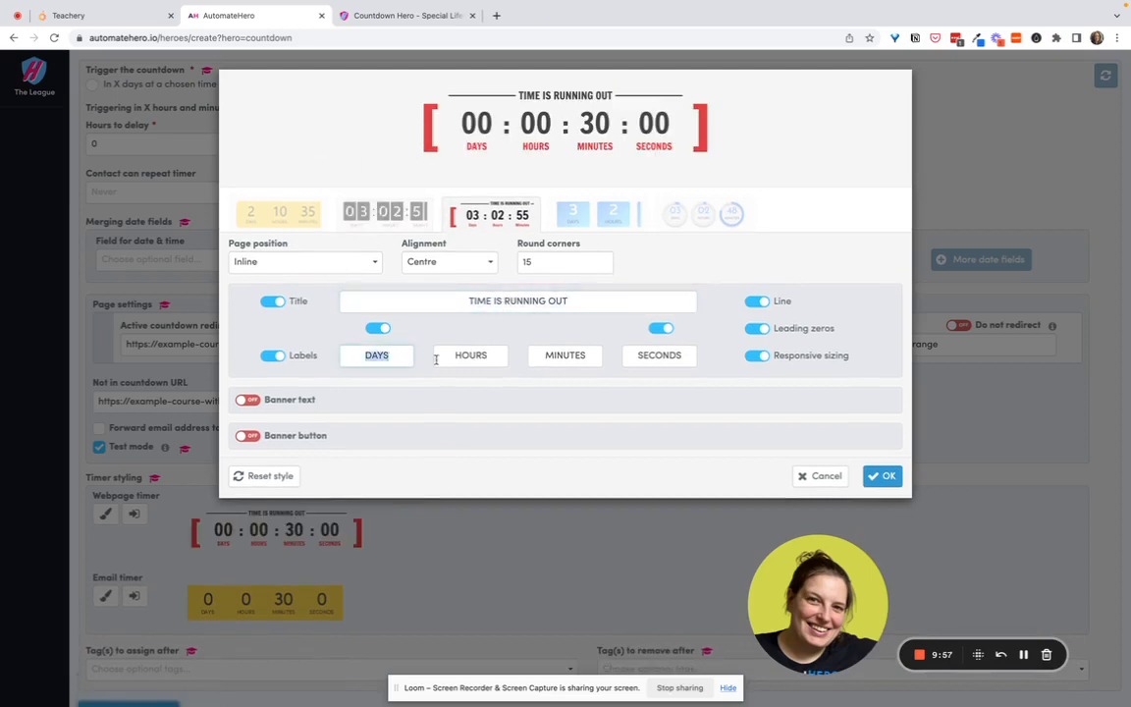
{"action": "left_click_drag", "start_coordinate": [464, 357], "coordinate": [522, 363]}
{"action": "double_click", "coordinate": [567, 357]}
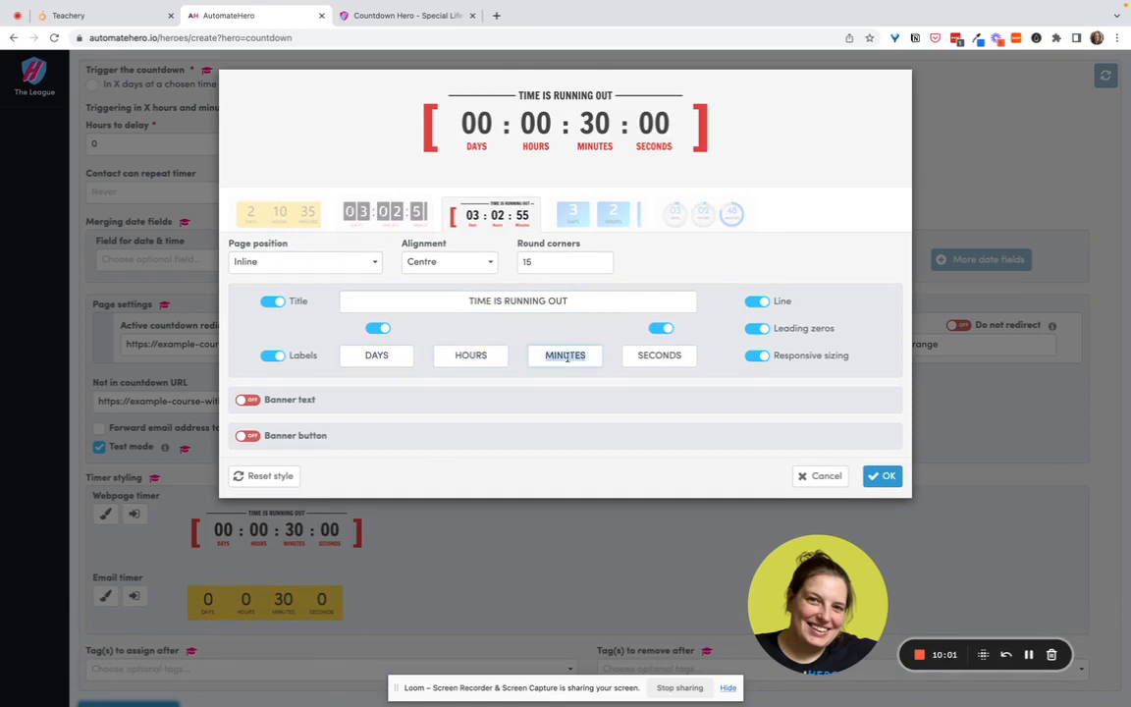
{"action": "key", "text": "Right"}
{"action": "key", "text": "BackSpace"}
{"action": "key", "text": "BackSpace"}
{"action": "key", "text": "BackSpace"}
{"action": "key", "text": "BackSpace"}
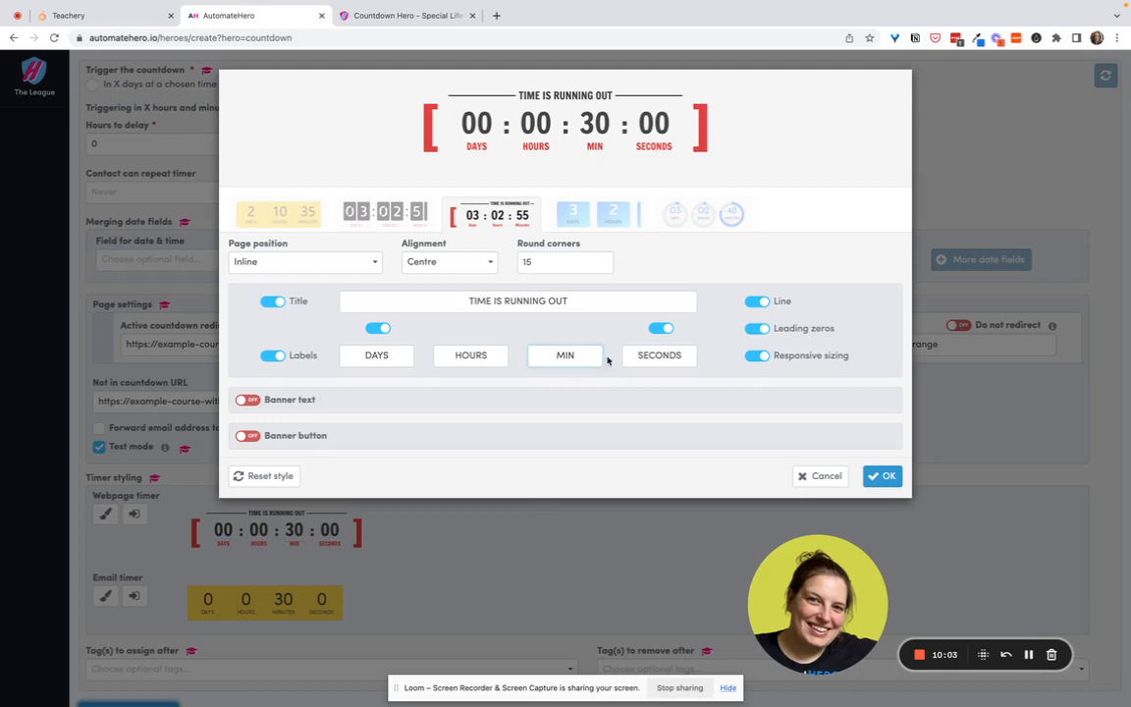
{"action": "type", "text": "UTES"}
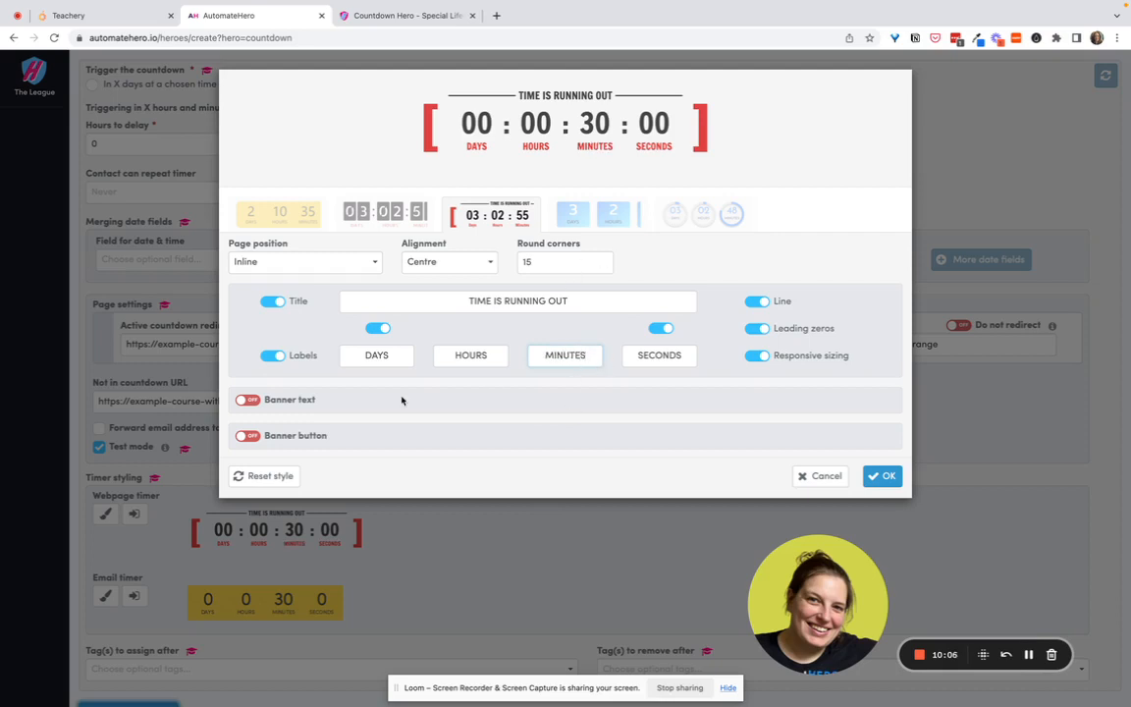
- Try the webpage timer's banner text with the headline "example banner text" and the banner button, and turn both off again
{"action": "left_click", "coordinate": [247, 401]}
{"action": "left_click", "coordinate": [315, 434]}
{"action": "type", "text": "exampl"}
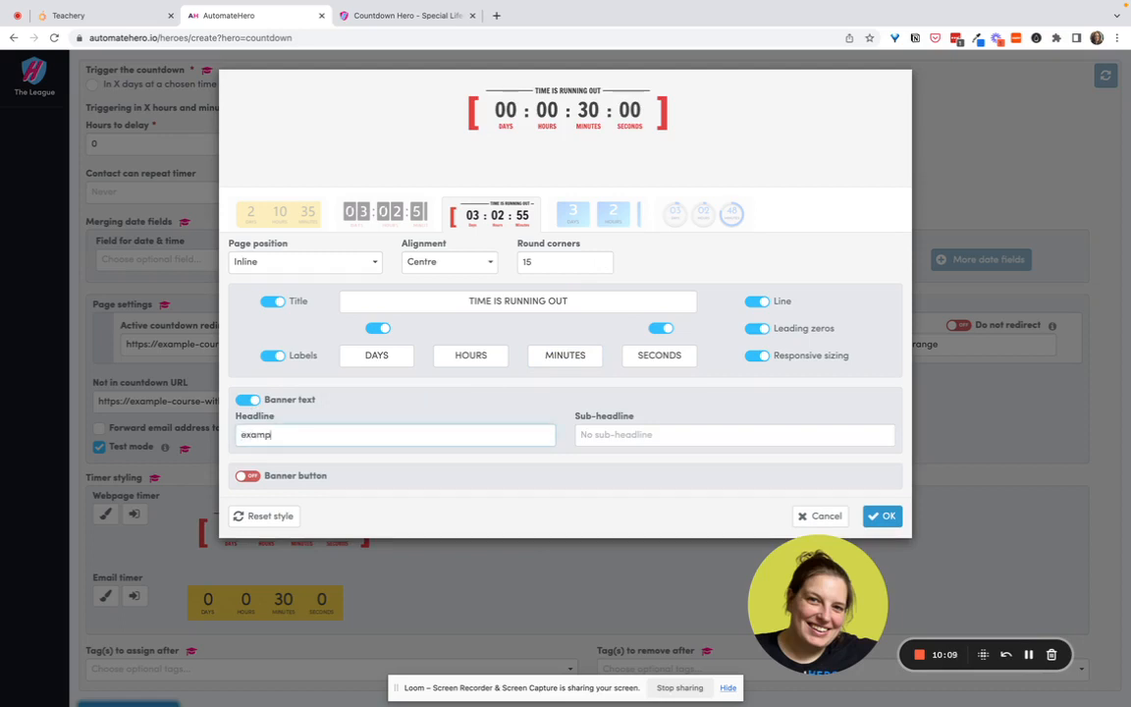
{"action": "type", "text": "e banner text"}
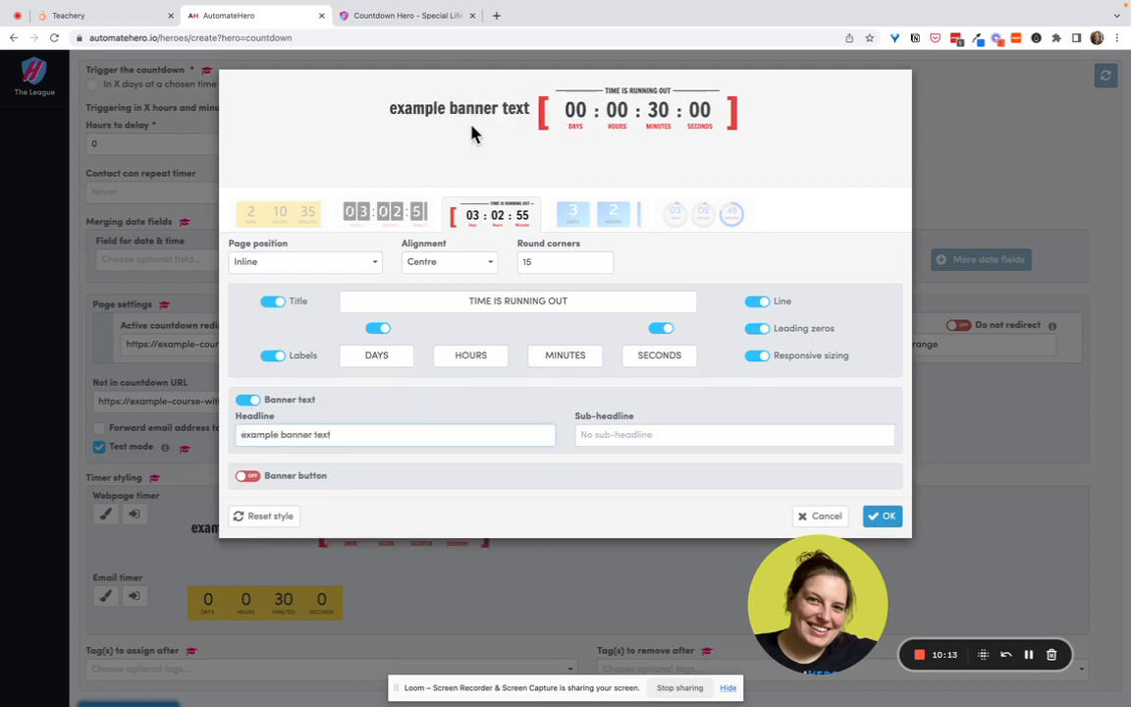
{"action": "left_click", "coordinate": [249, 476]}
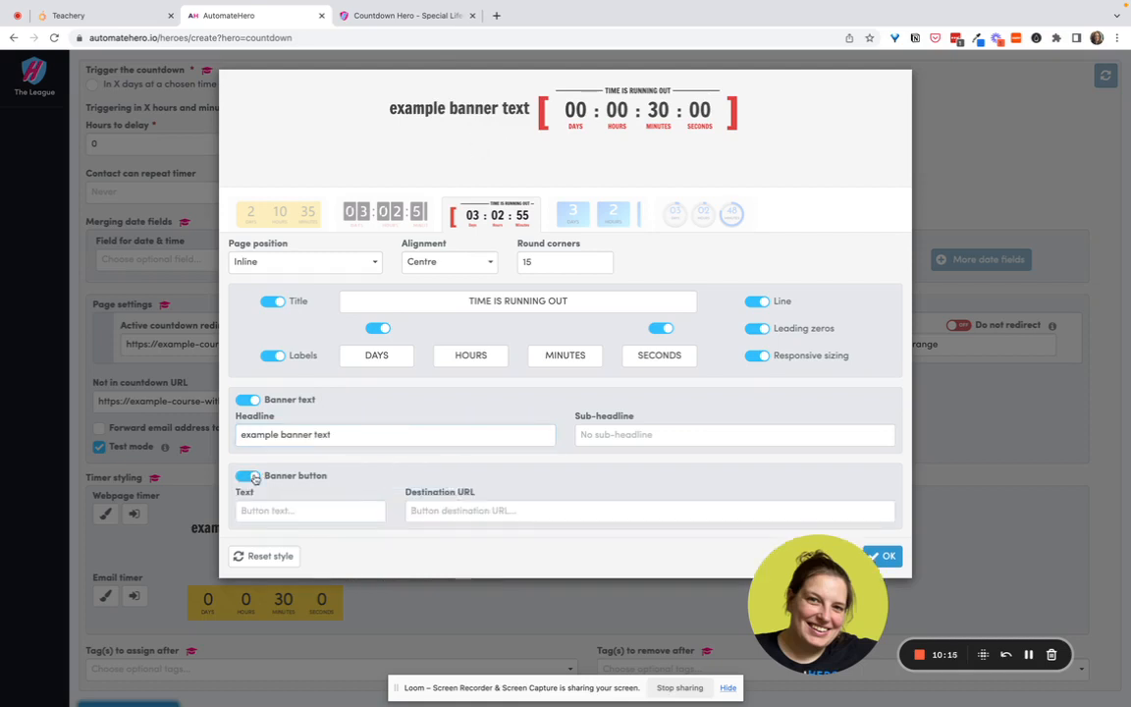
{"action": "left_click", "coordinate": [245, 399]}
{"action": "left_click", "coordinate": [246, 435]}
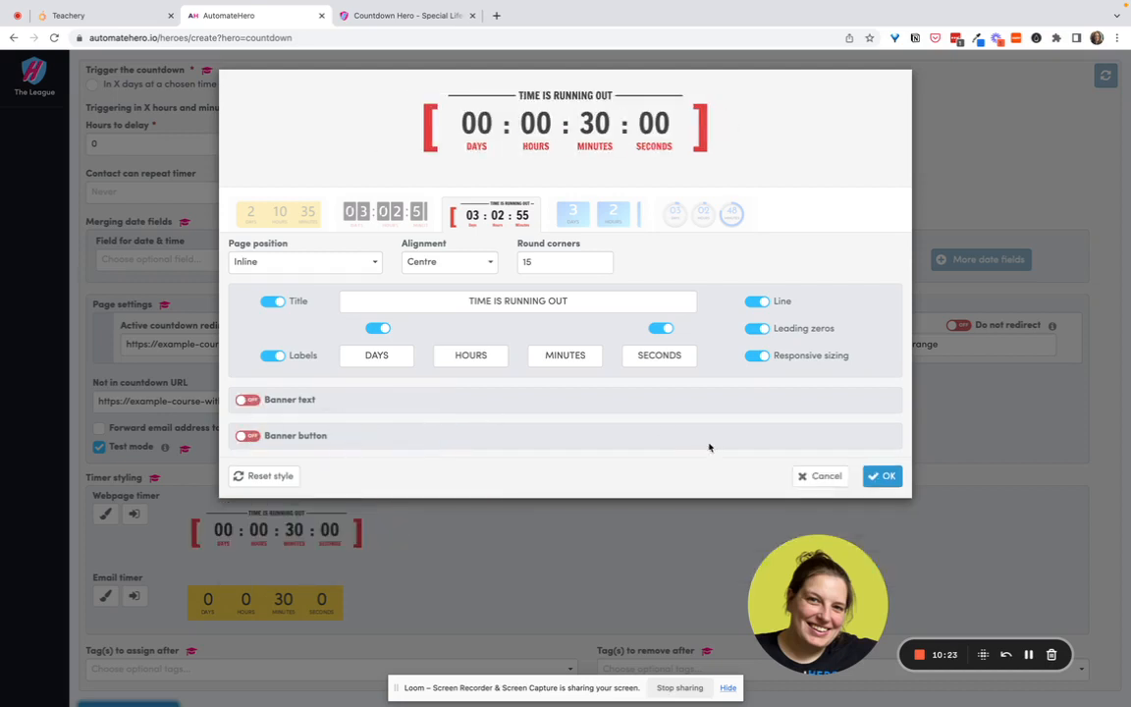
- Accept the webpage timer style and save the new Countdown Hero to get its code
{"action": "left_click", "coordinate": [883, 478]}
{"action": "scroll", "coordinate": [501, 524], "scroll_direction": "down", "scroll_amount": 1}
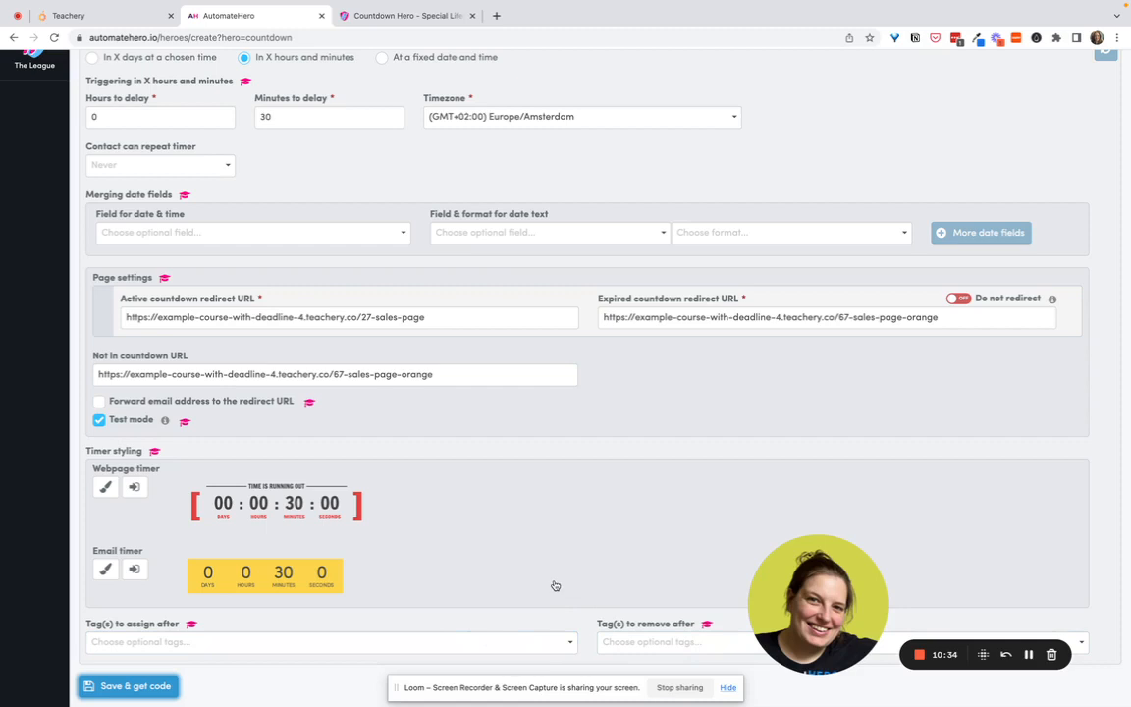
{"action": "left_click", "coordinate": [125, 689]}
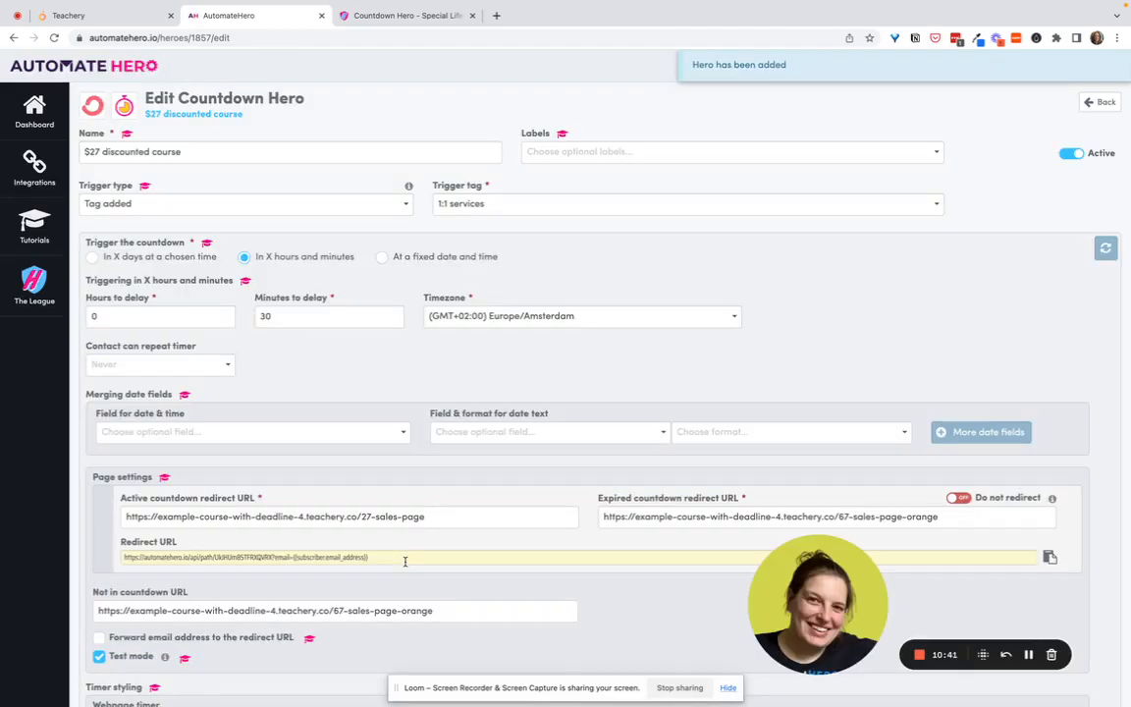
- Copy the webpage timer's embed code and open the $27 sales page in the Teachery editor
{"action": "scroll", "coordinate": [405, 561], "scroll_direction": "down", "scroll_amount": 5}
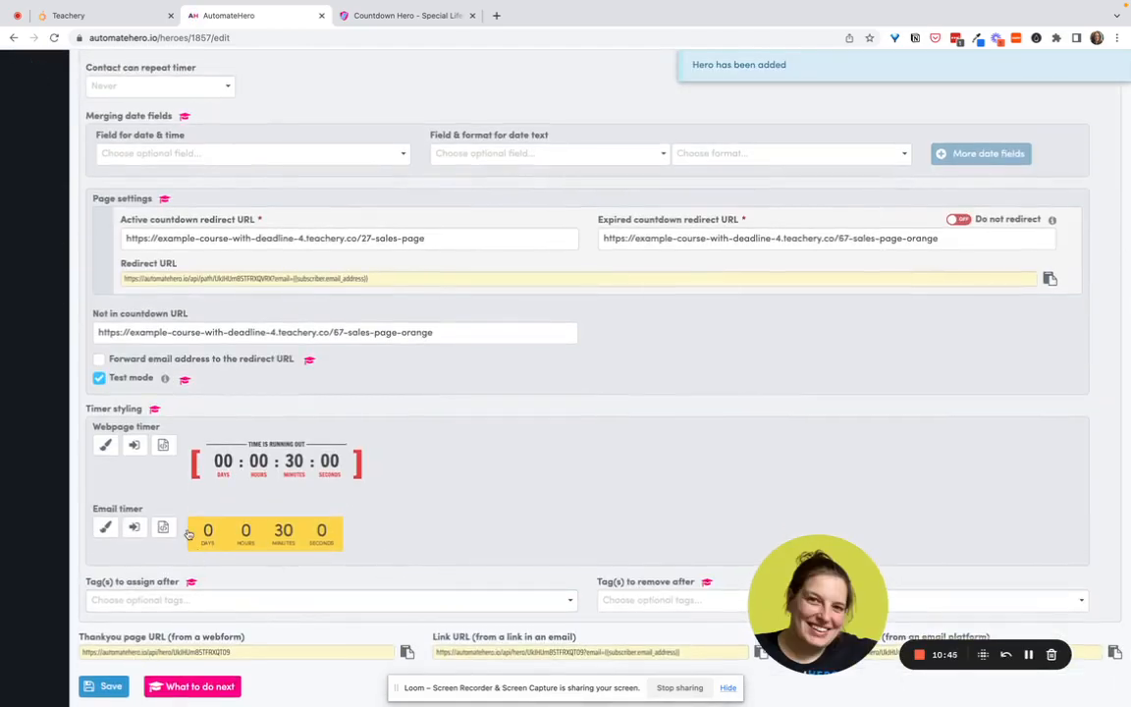
{"action": "left_click", "coordinate": [164, 446]}
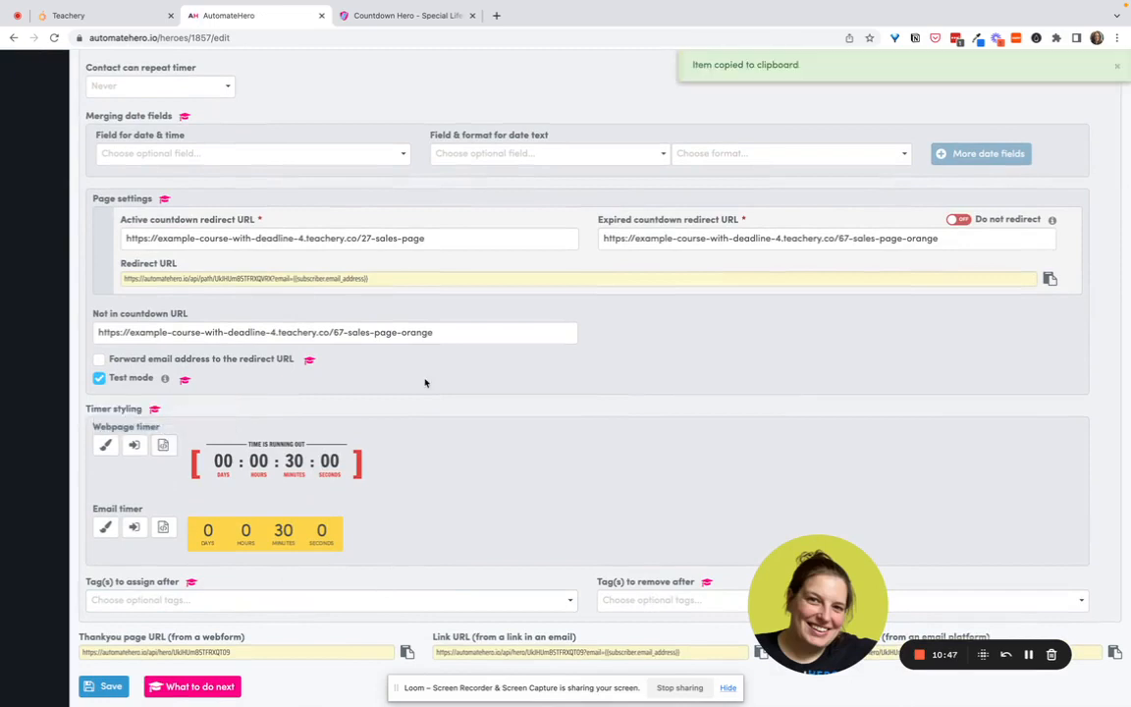
{"action": "left_click", "coordinate": [114, 25]}
{"action": "left_click", "coordinate": [624, 270]}
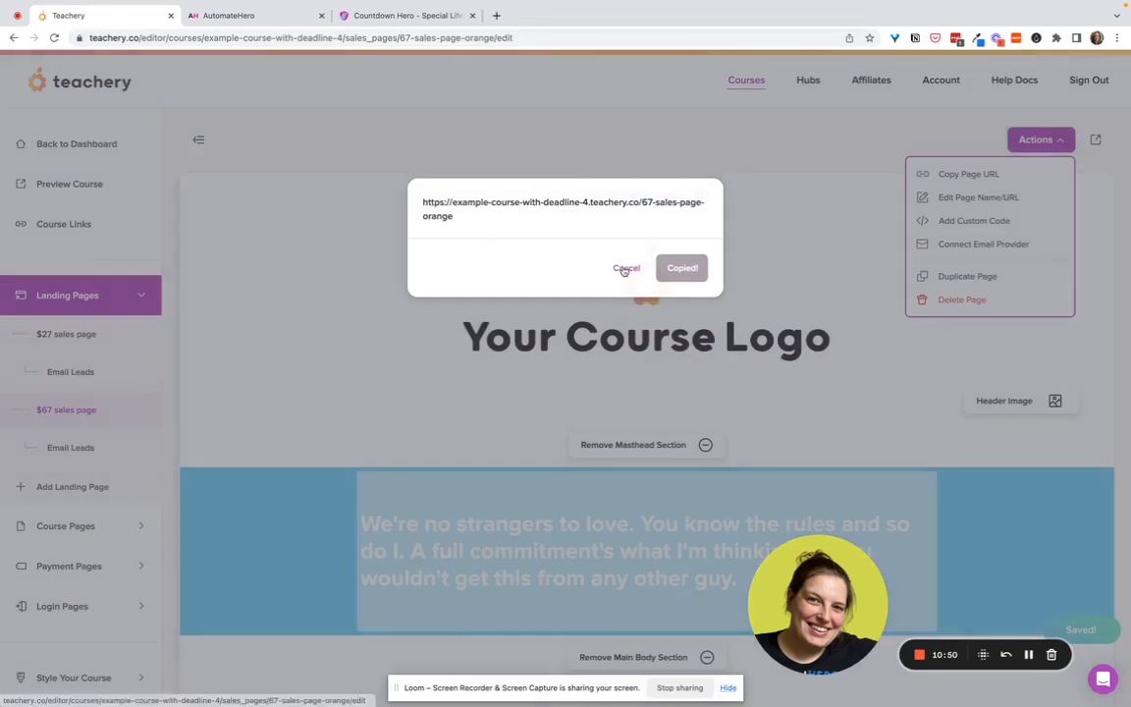
{"action": "left_click", "coordinate": [94, 334]}
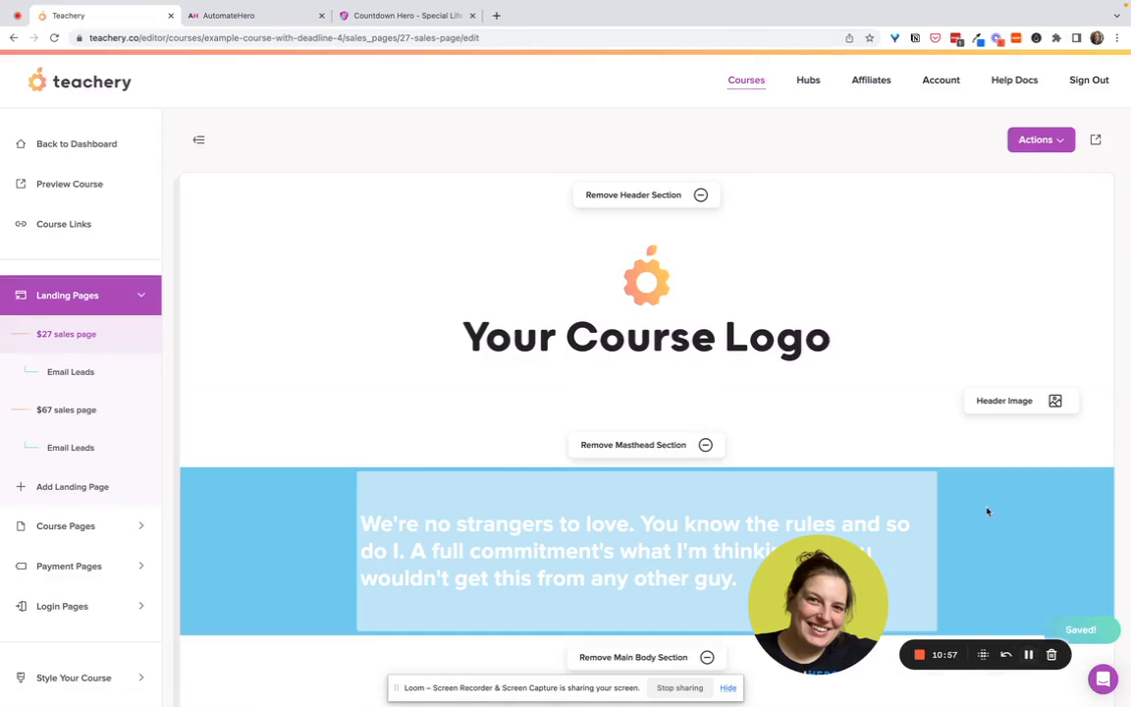
- Add the copied timer embed code to the $27 sales page as custom code, save it and open the live page
{"action": "left_click", "coordinate": [1041, 142]}
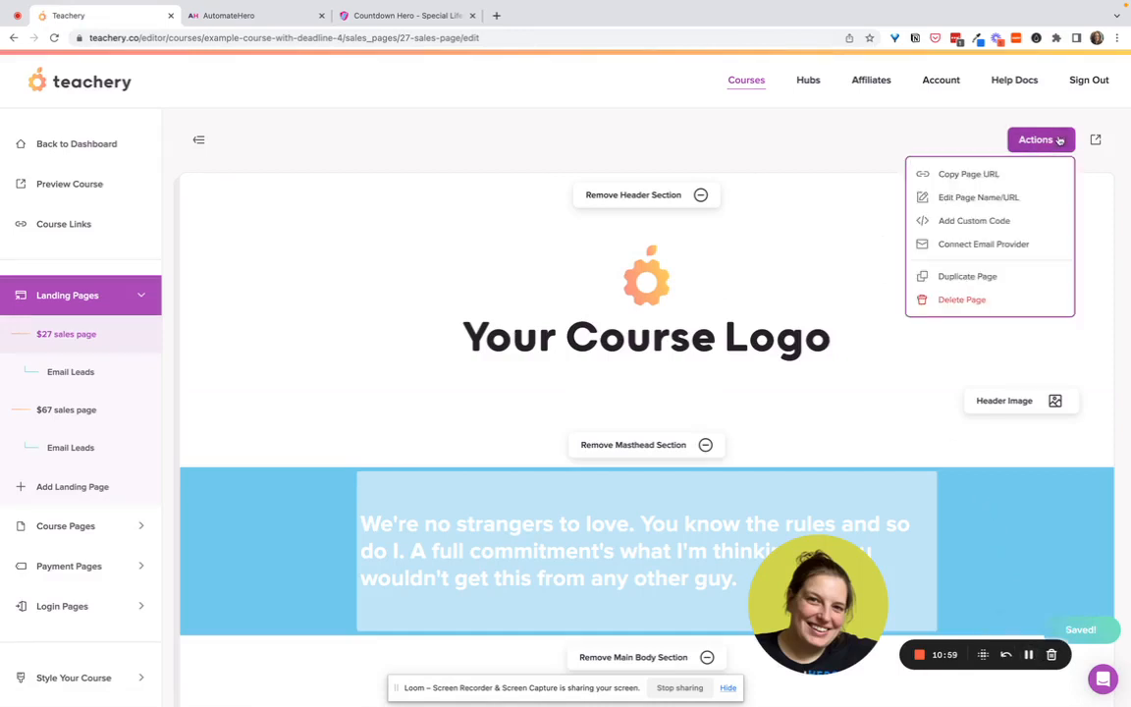
{"action": "left_click", "coordinate": [970, 221]}
{"action": "left_click", "coordinate": [585, 320]}
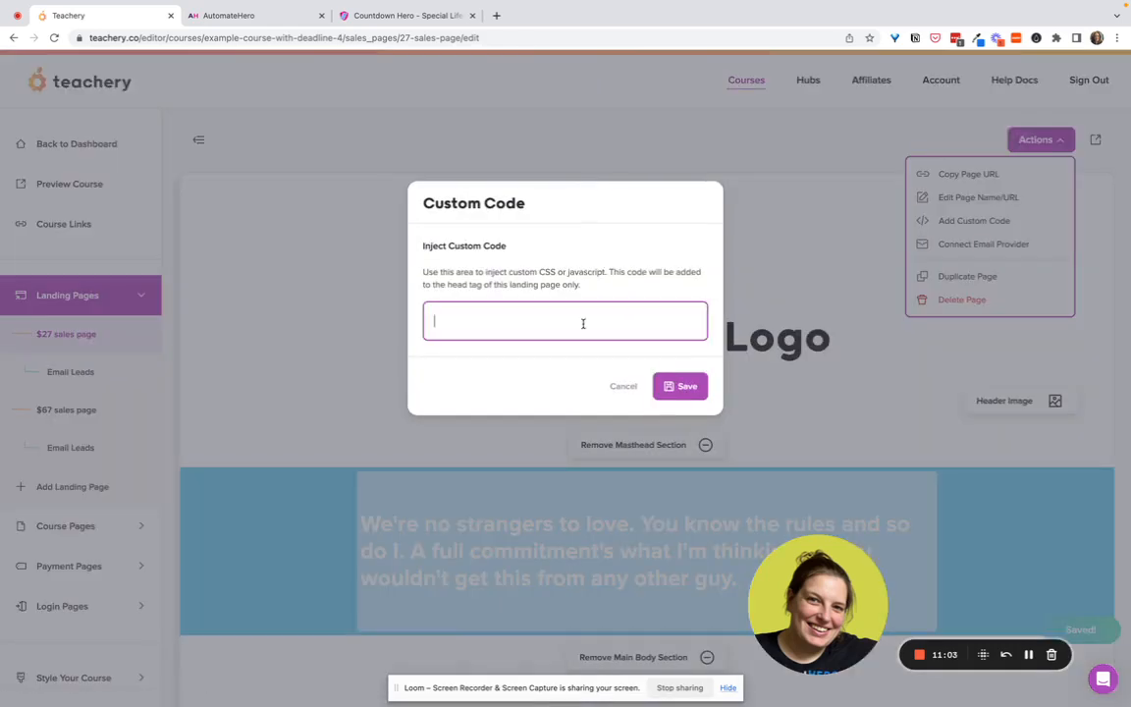
{"action": "key", "text": "super+v"}
{"action": "left_click", "coordinate": [671, 401]}
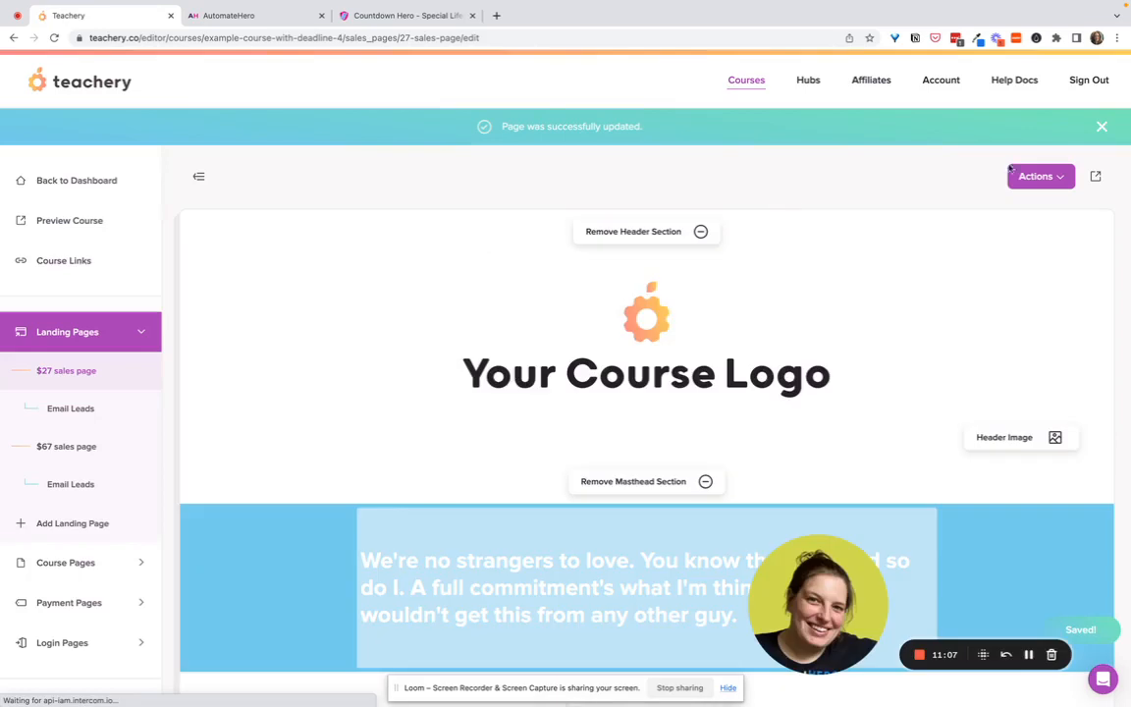
{"action": "left_click", "coordinate": [1097, 178]}
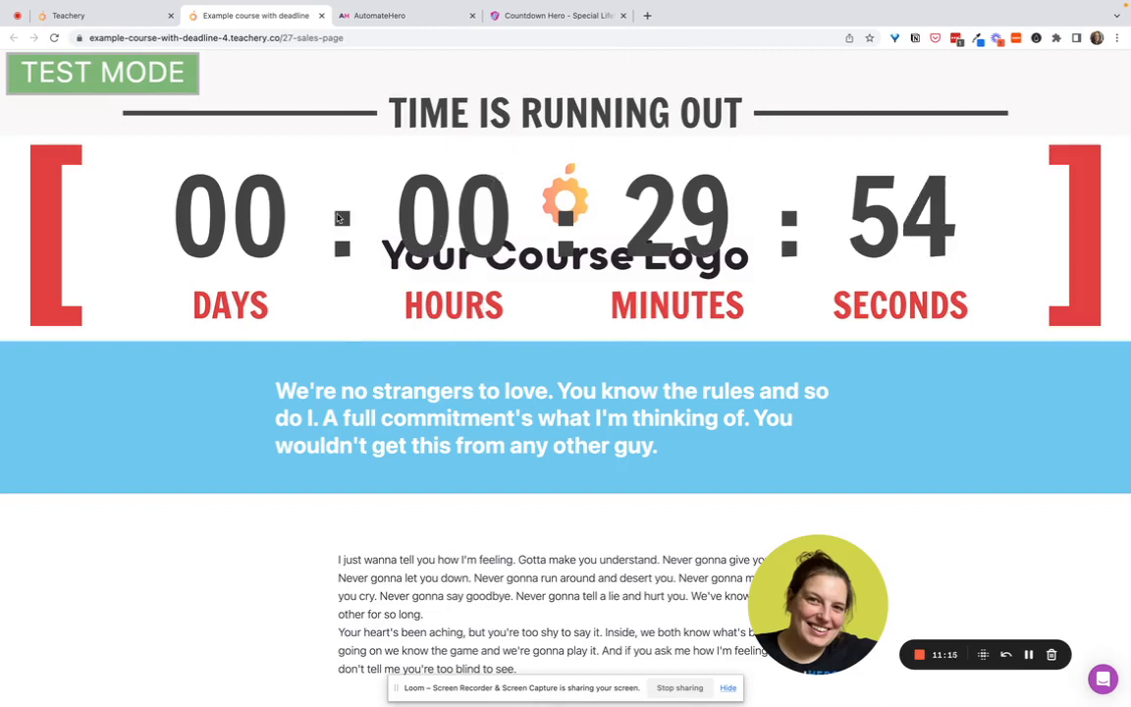
- Switch to AutomateHero, change the webpage timer to the yellow block design and save the Countdown Hero
{"action": "left_click", "coordinate": [363, 17]}
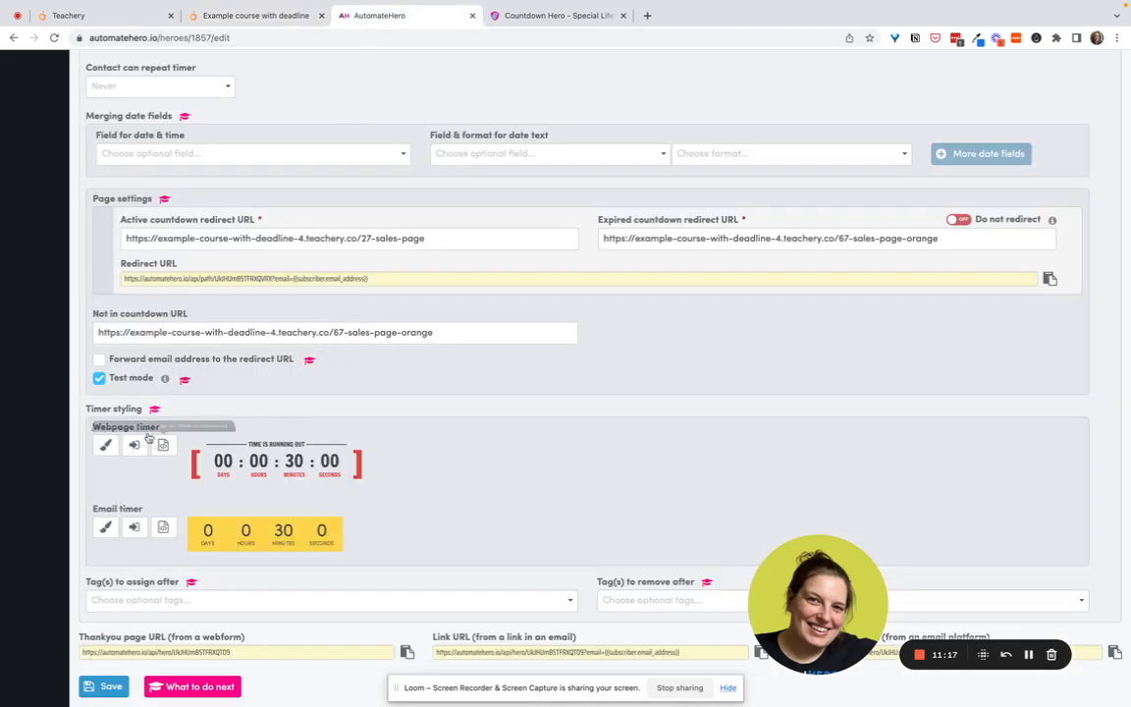
{"action": "left_click", "coordinate": [106, 445]}
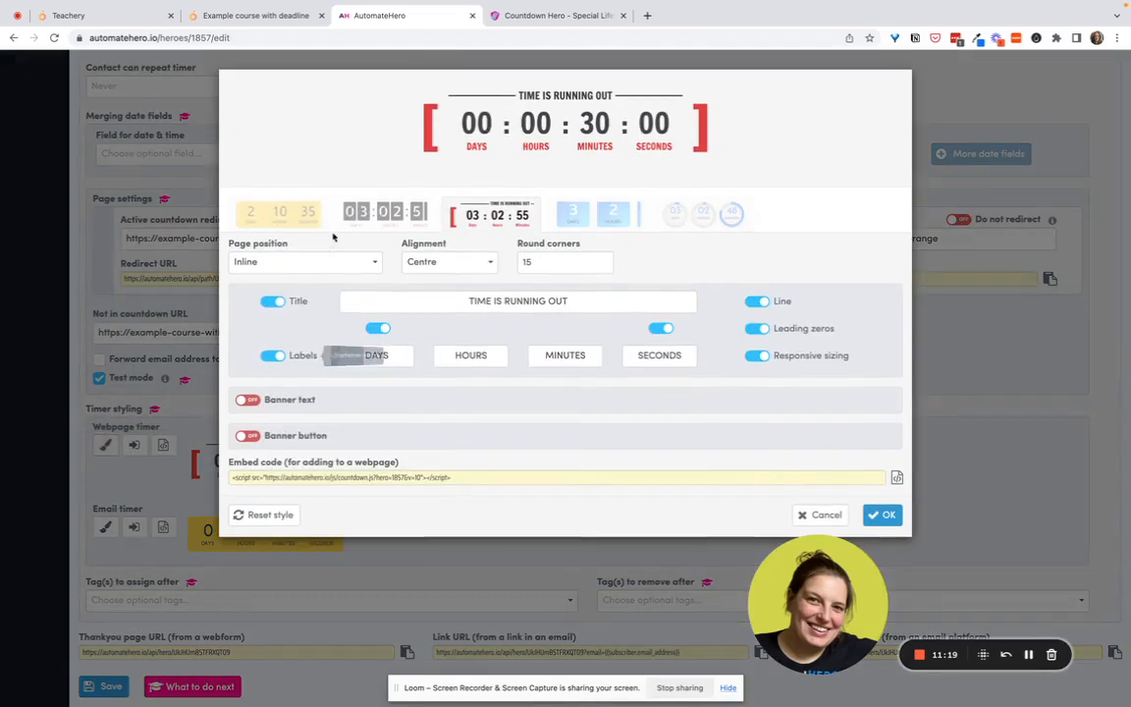
{"action": "left_click", "coordinate": [278, 214]}
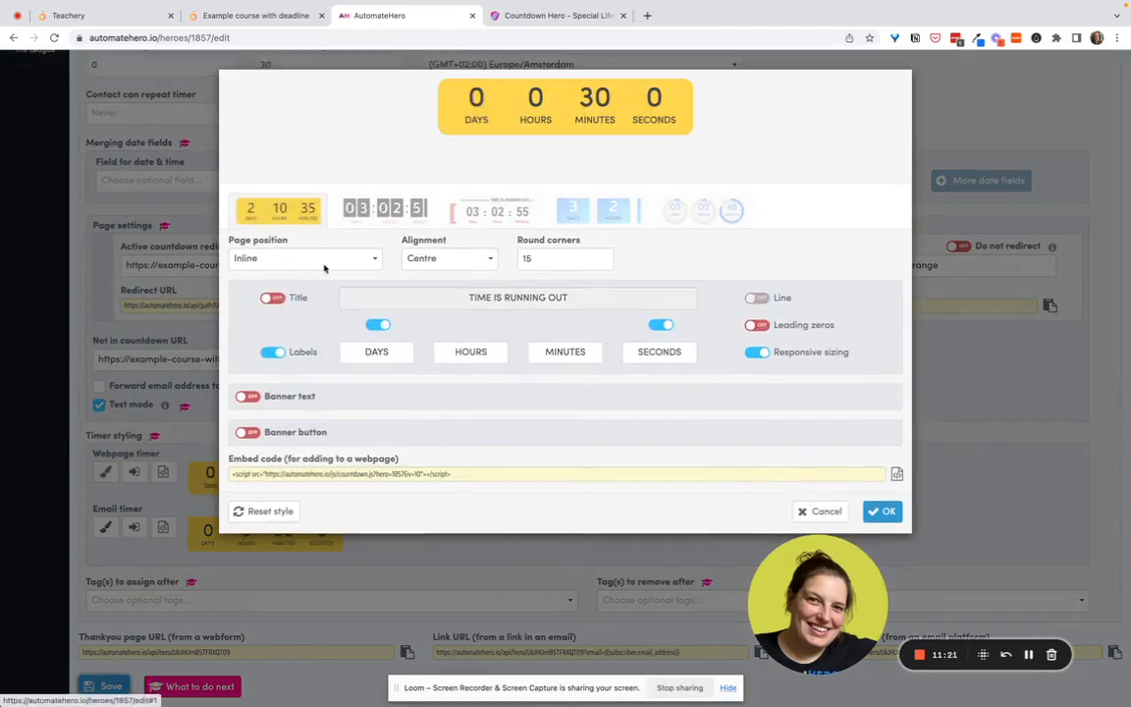
{"action": "left_click", "coordinate": [880, 512]}
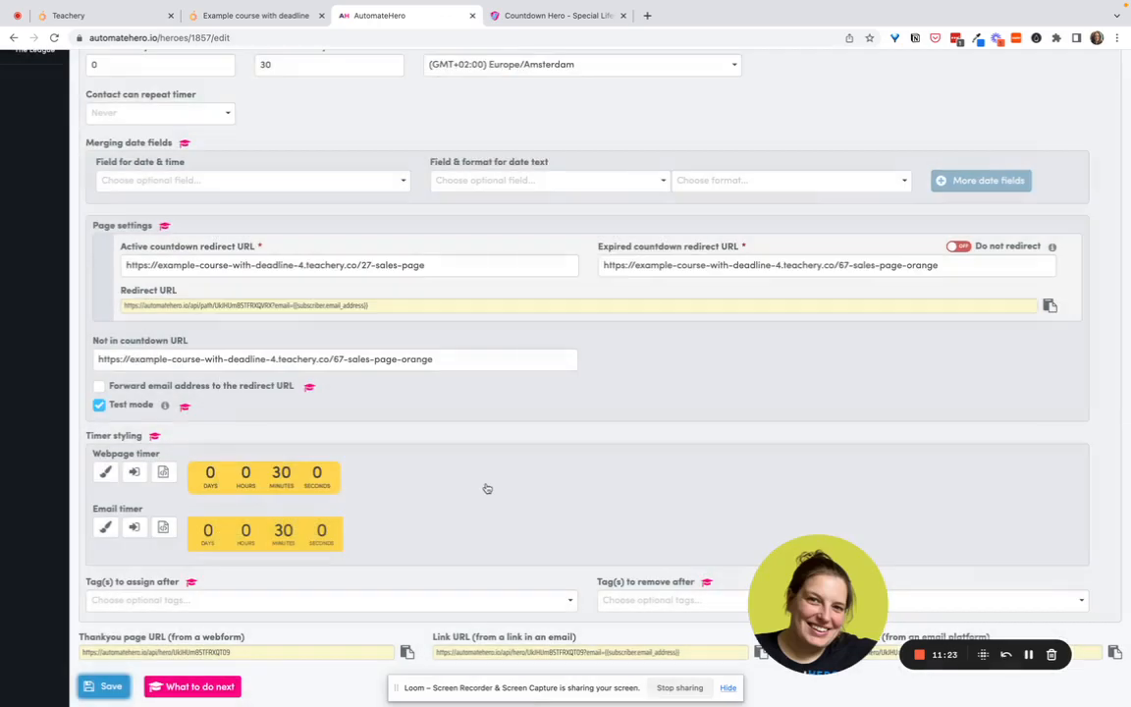
{"action": "left_click", "coordinate": [104, 686]}
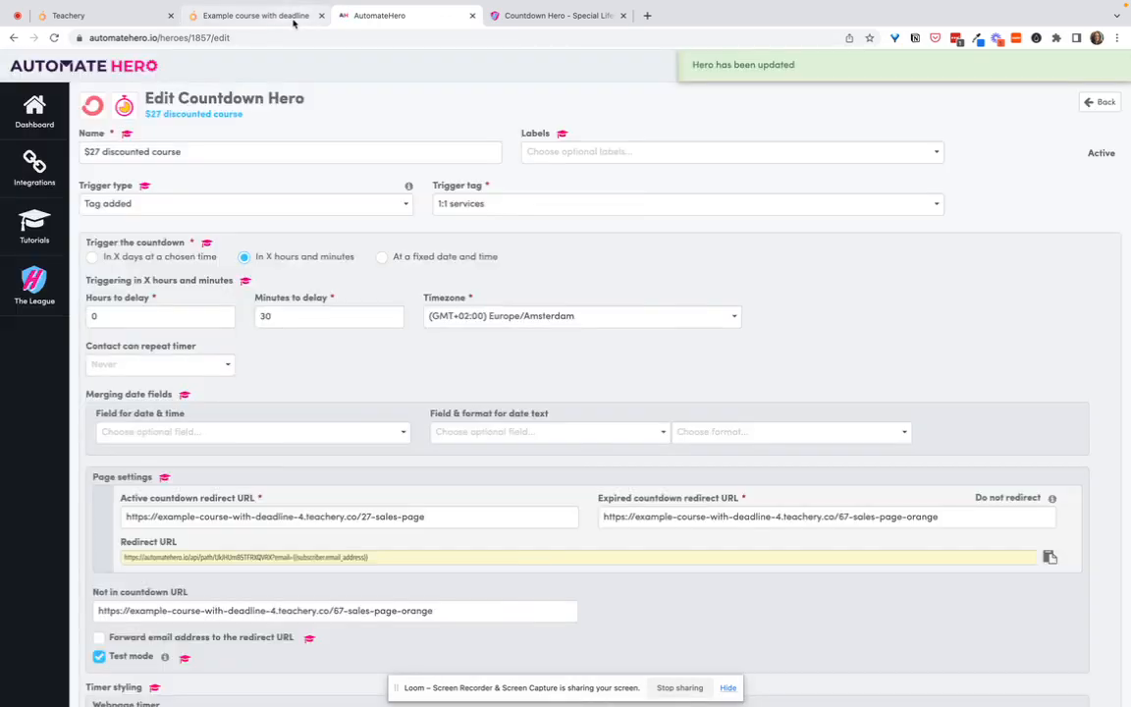
- Reload the live $27 sales page to check the restyled countdown timer
{"action": "left_click", "coordinate": [292, 23]}
{"action": "key", "text": "super+l"}
{"action": "key", "text": "Return"}
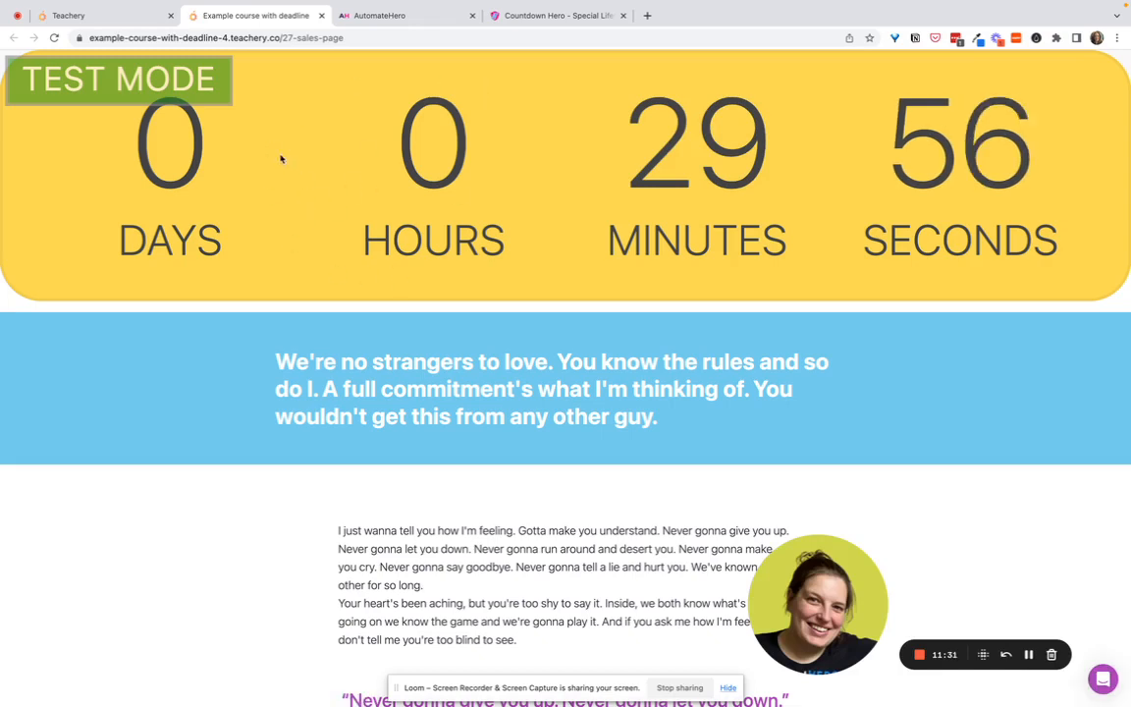
- Review the hero's page settings in AutomateHero alongside the live $27 sales page and the Teachery landing pages
{"action": "left_click", "coordinate": [378, 15]}
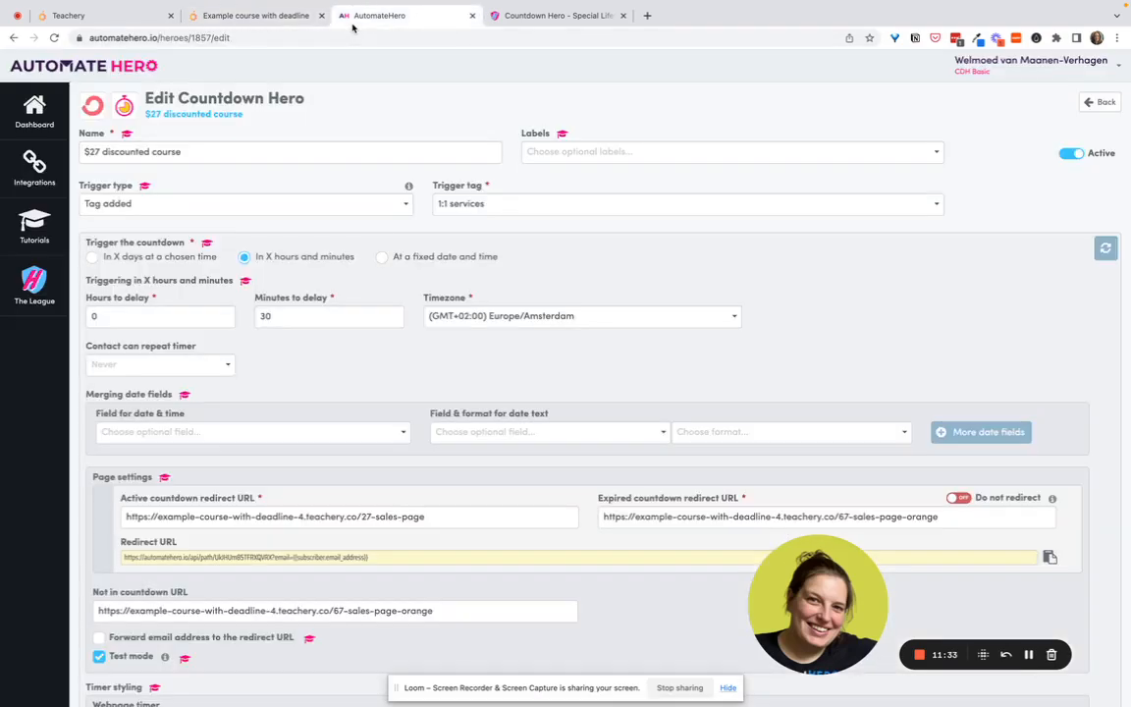
{"action": "scroll", "coordinate": [303, 427], "scroll_direction": "down", "scroll_amount": 3}
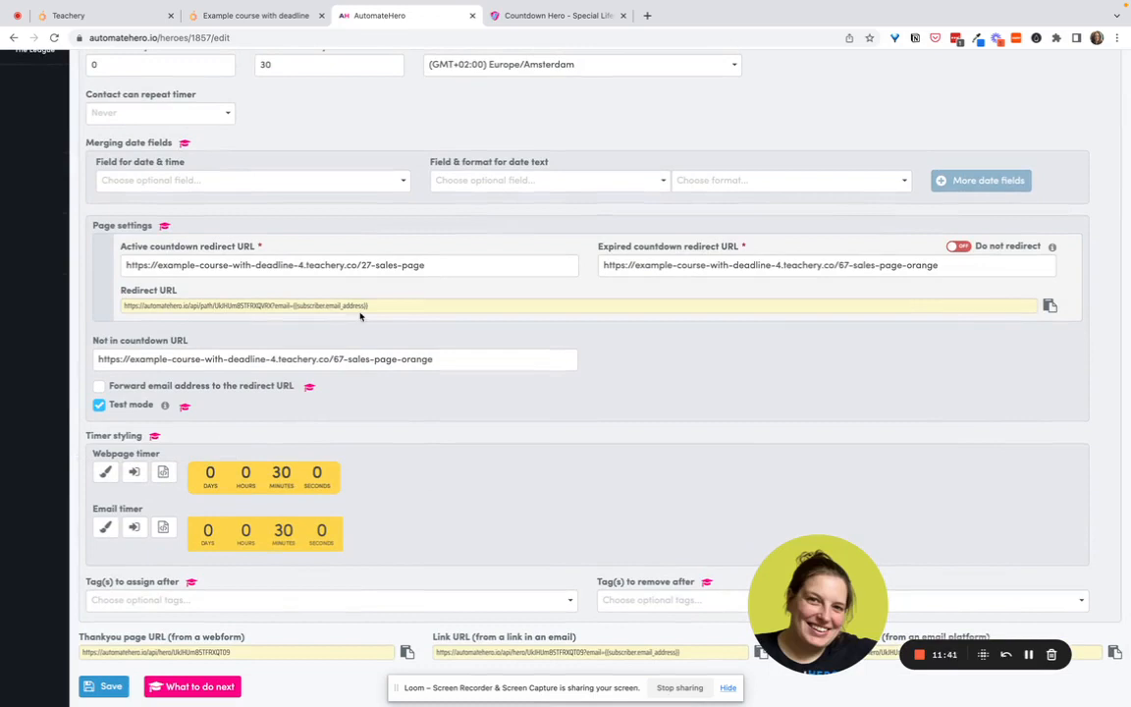
{"action": "left_click", "coordinate": [284, 17]}
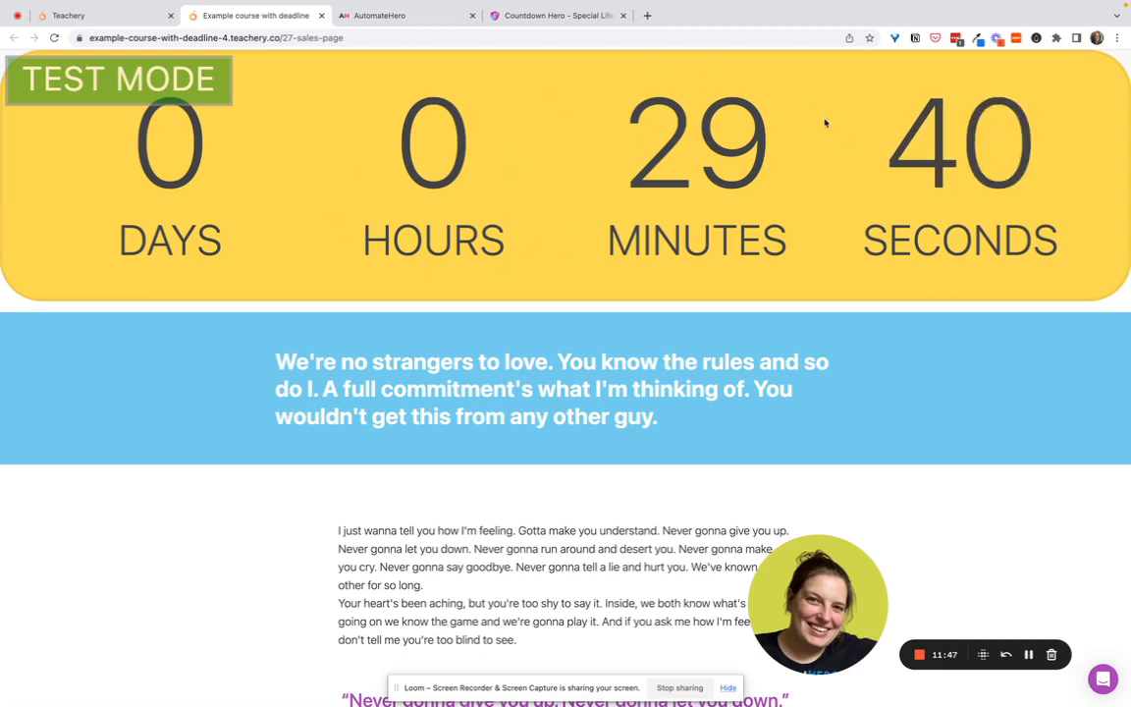
{"action": "left_click", "coordinate": [118, 15]}
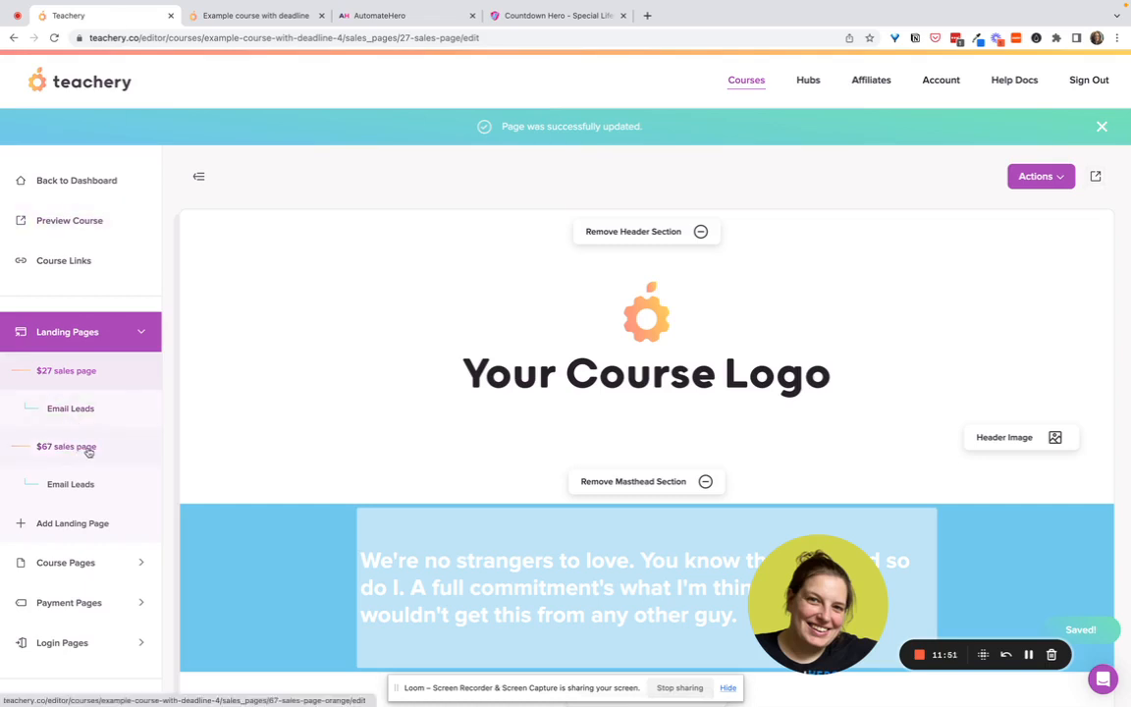
{"action": "left_click", "coordinate": [373, 16]}
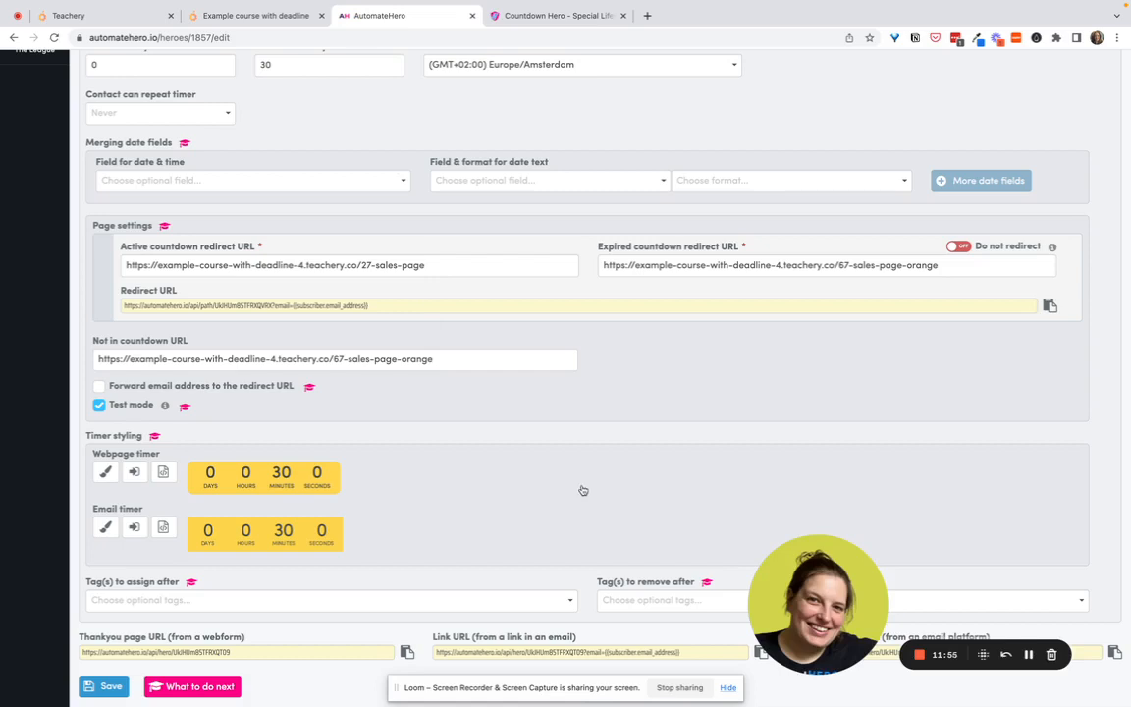
- Examine the hero's Link URL for use in an email together with the active countdown redirect URL
{"action": "left_click_drag", "start_coordinate": [830, 583], "coordinate": [104, 491]}
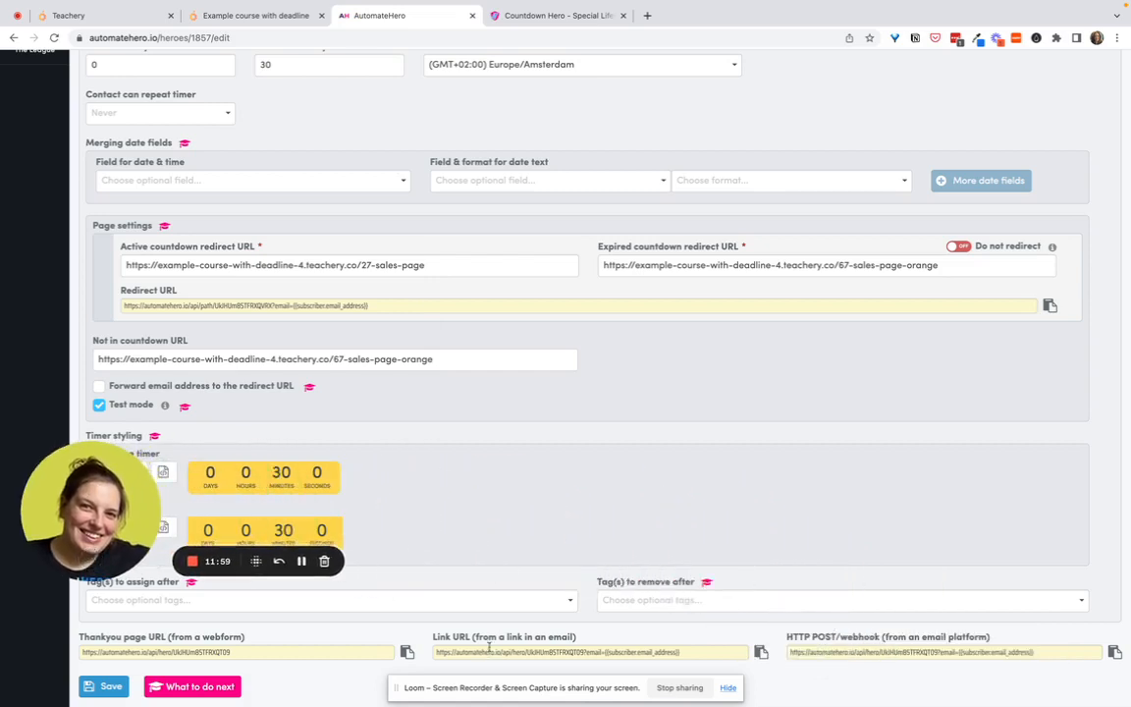
{"action": "left_click_drag", "start_coordinate": [433, 636], "coordinate": [580, 636]}
{"action": "triple_click", "coordinate": [530, 652]}
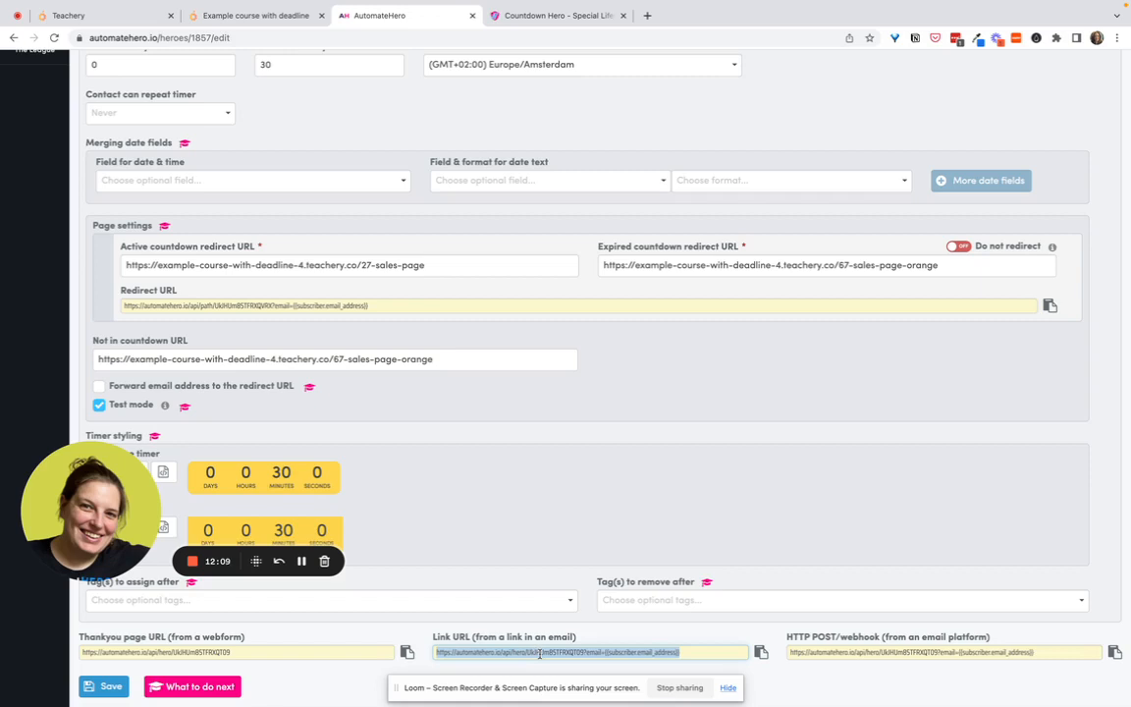
{"action": "scroll", "coordinate": [482, 508], "scroll_direction": "up", "scroll_amount": 4}
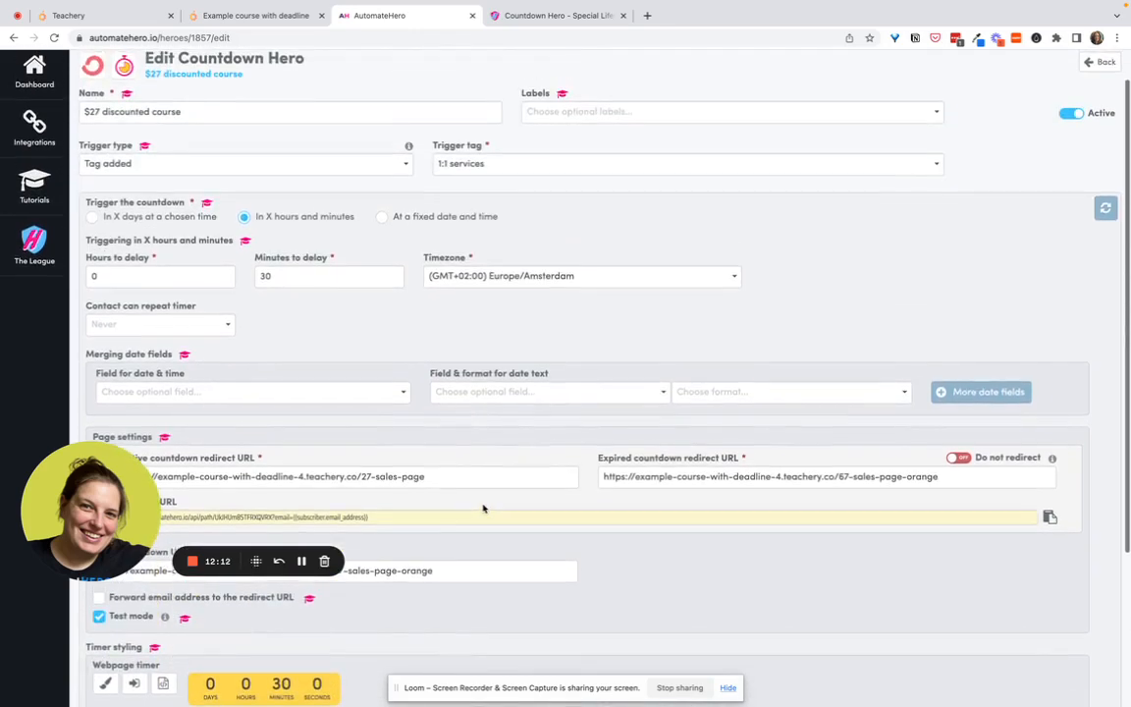
{"action": "scroll", "coordinate": [482, 508], "scroll_direction": "down", "scroll_amount": 2}
{"action": "triple_click", "coordinate": [449, 386]}
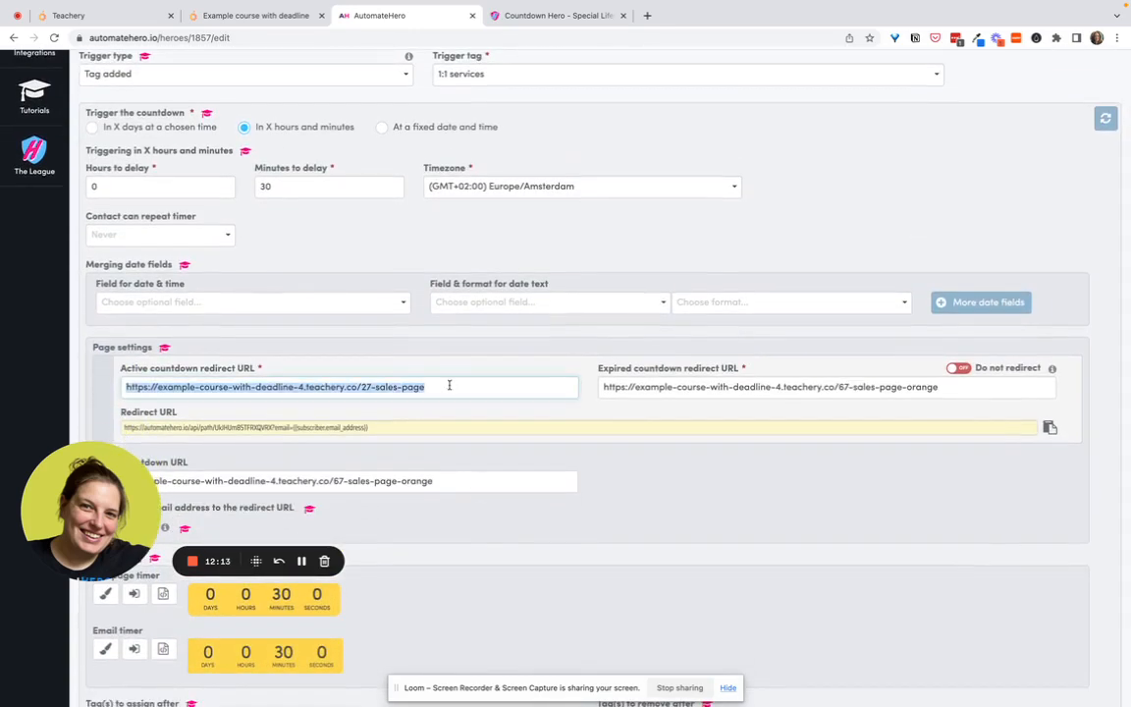
{"action": "scroll", "coordinate": [467, 487], "scroll_direction": "down", "scroll_amount": 3}
{"action": "left_click", "coordinate": [502, 653]}
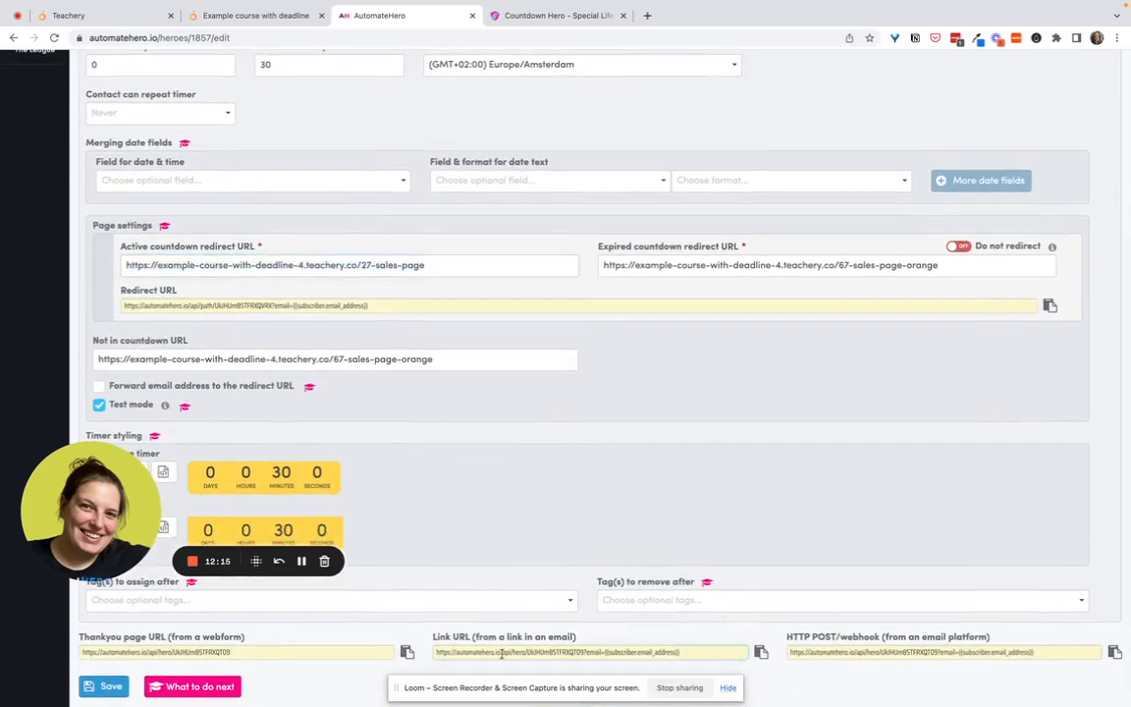
{"action": "triple_click", "coordinate": [502, 653]}
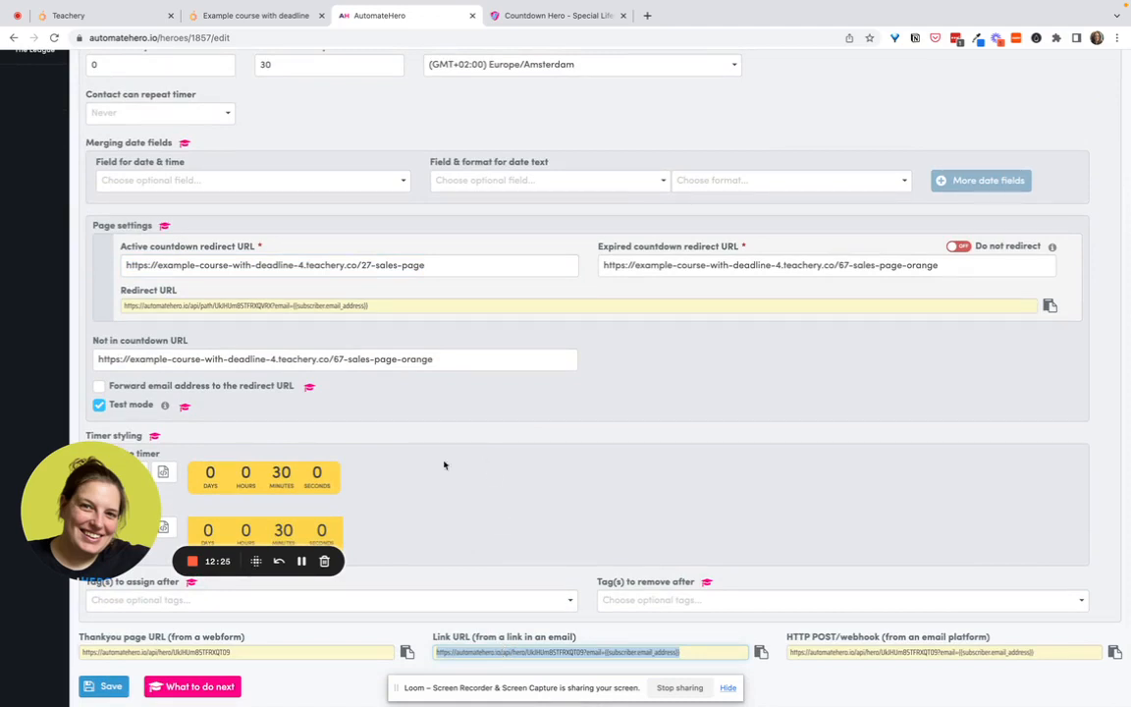
{"action": "left_click_drag", "start_coordinate": [118, 471], "coordinate": [478, 533]}
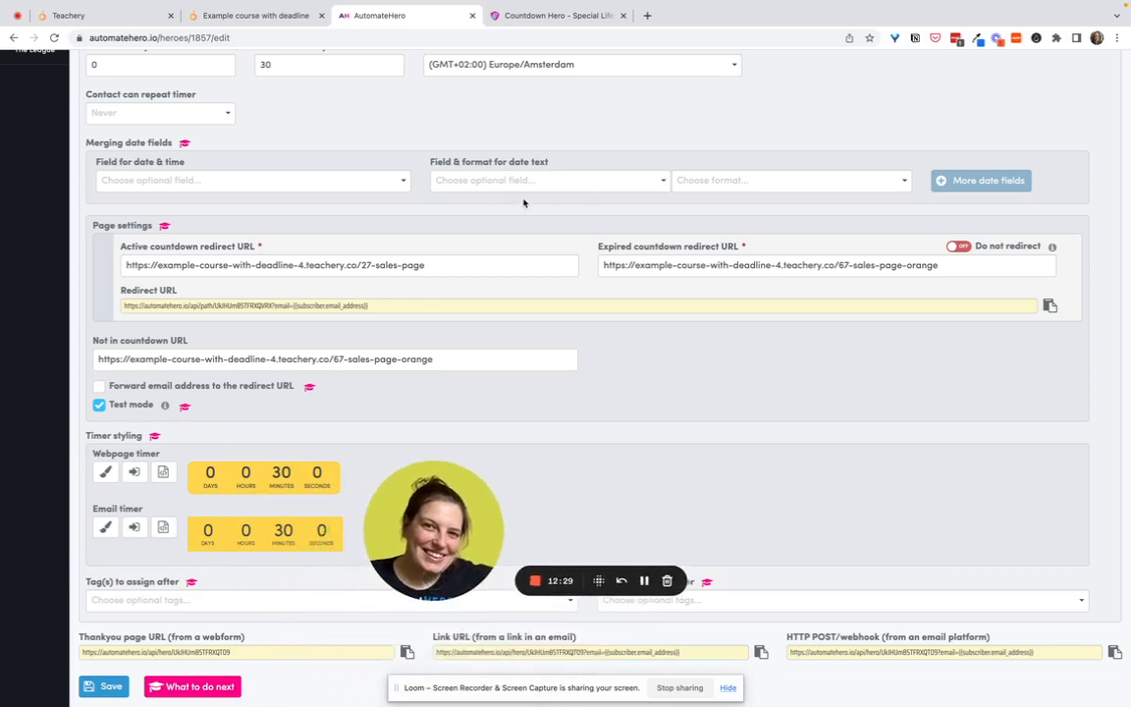